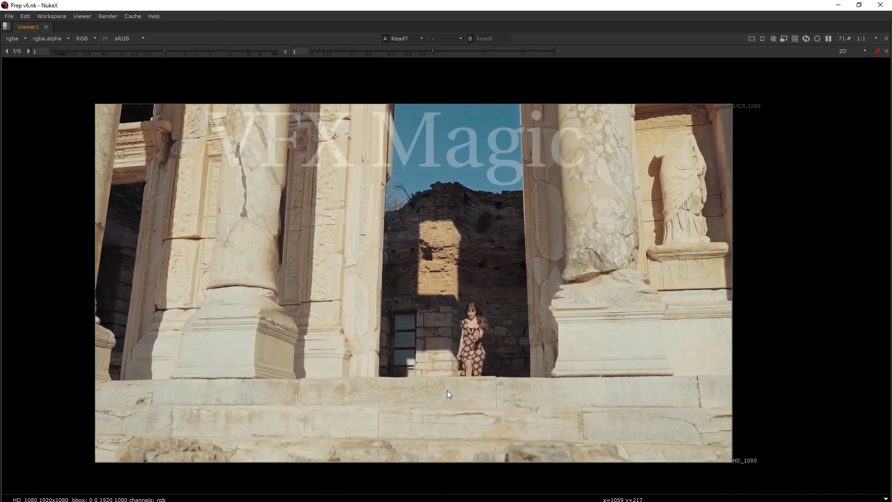
Compare the original footage in Read7 with the clean plate in Read6 by alternating the viewer between them during playback
{"action": "key", "text": "1"}
{"action": "key", "text": "2"}
{"action": "key", "text": "1"}
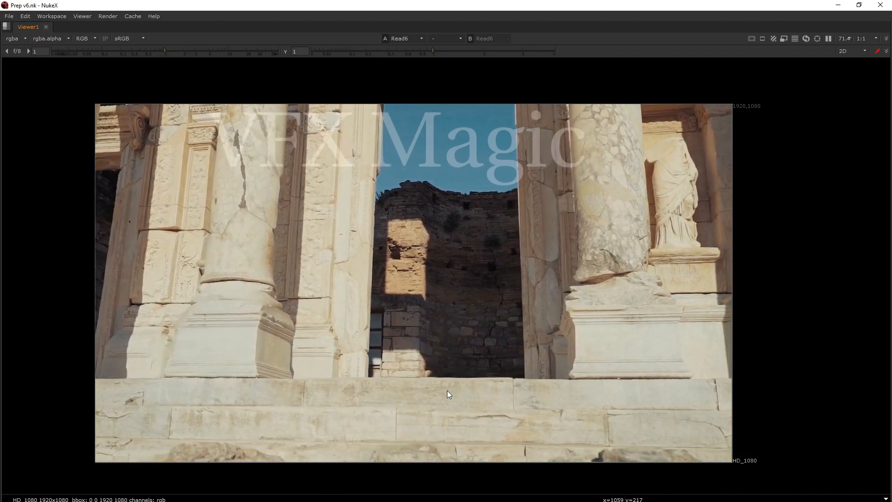
{"action": "key", "text": "2"}
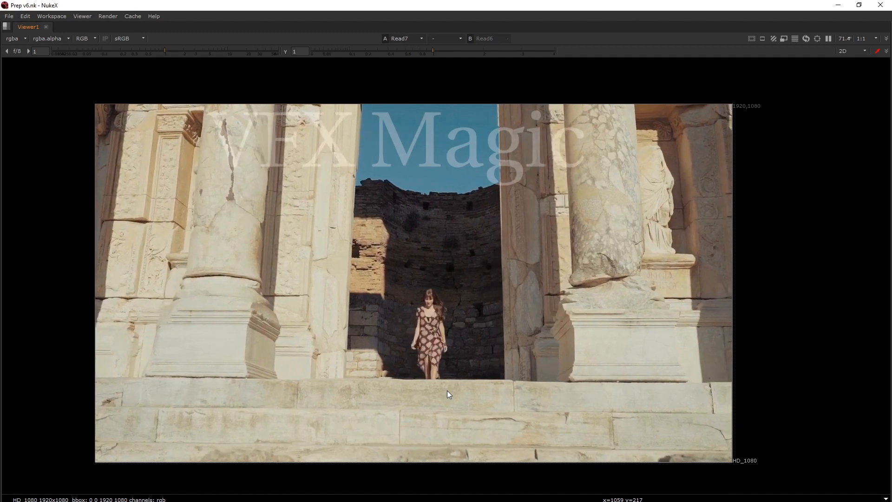
{"action": "key", "text": "1"}
{"action": "key", "text": "2"}
{"action": "key", "text": "1"}
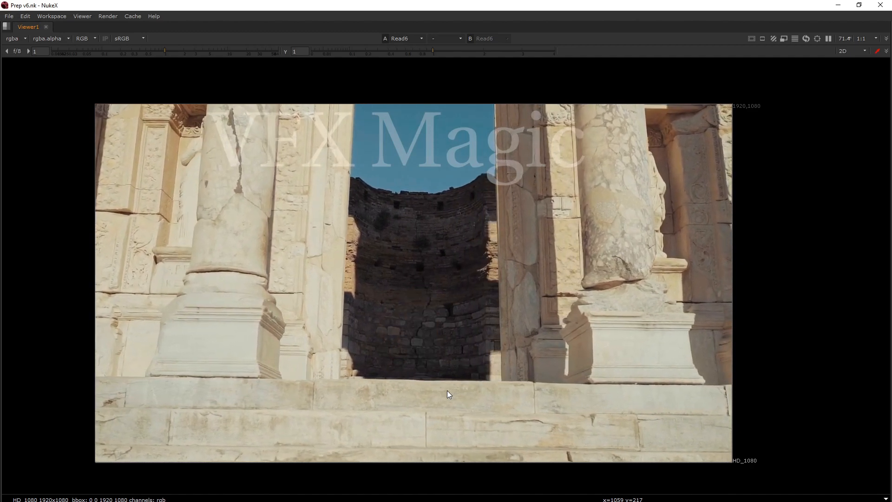
{"action": "key", "text": "2"}
{"action": "key", "text": "1"}
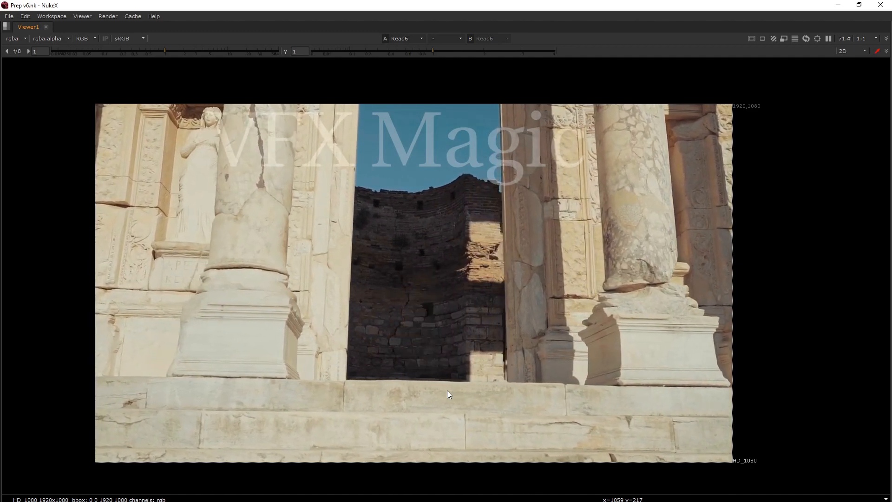
{"action": "key", "text": "2"}
{"action": "key", "text": "1"}
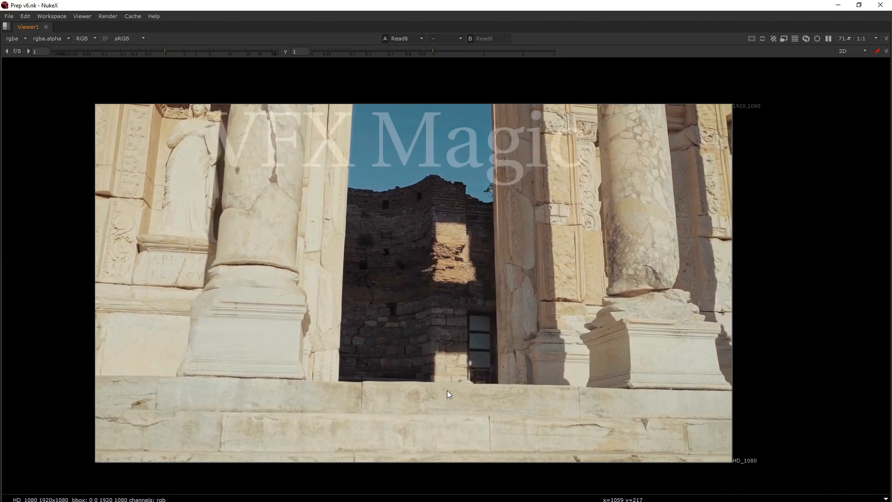
{"action": "key", "text": "2"}
{"action": "key", "text": "1"}
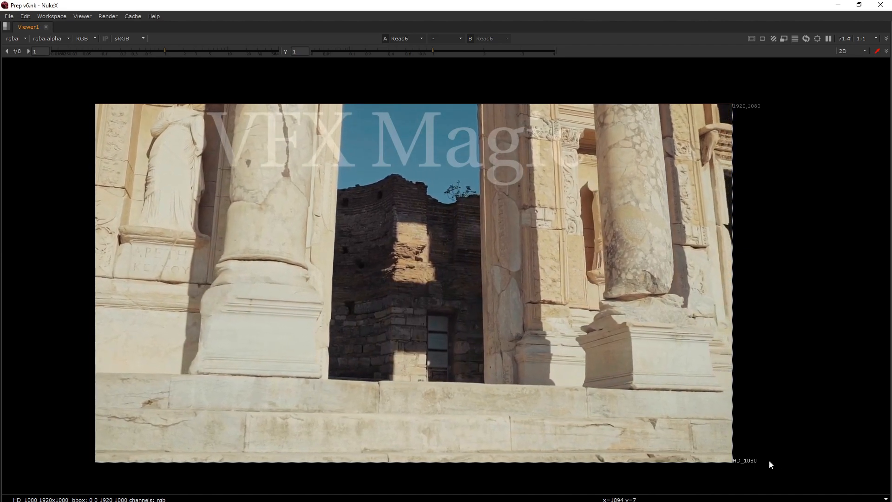
{"action": "key", "text": "2"}
{"action": "key", "text": "1"}
{"action": "key", "text": "2"}
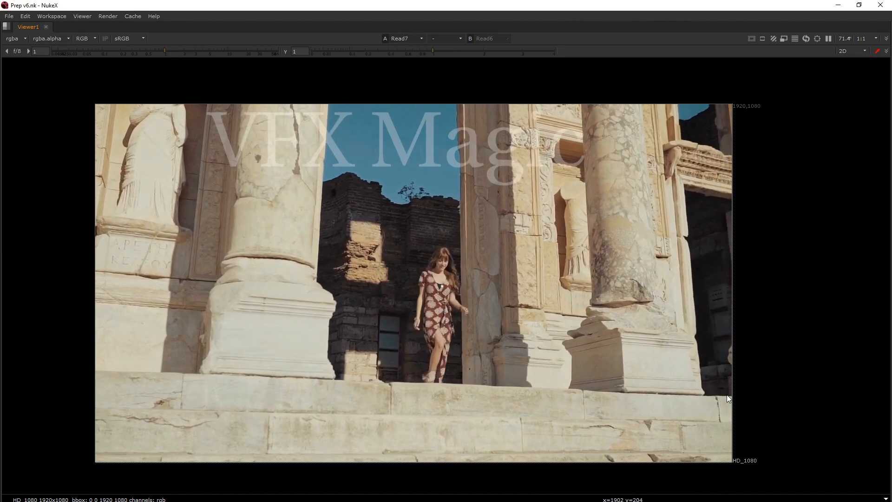
{"action": "key", "text": "1"}
{"action": "key", "text": "2"}
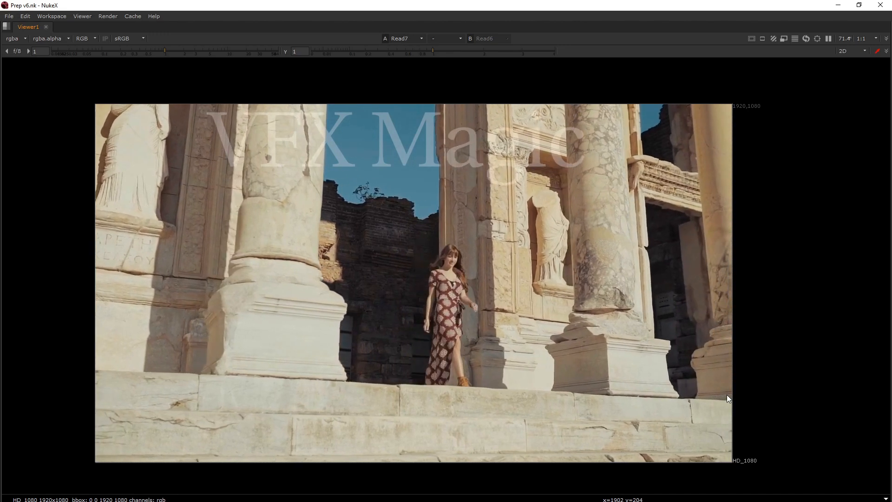
{"action": "key", "text": "1"}
{"action": "key", "text": "2"}
{"action": "key", "text": "1"}
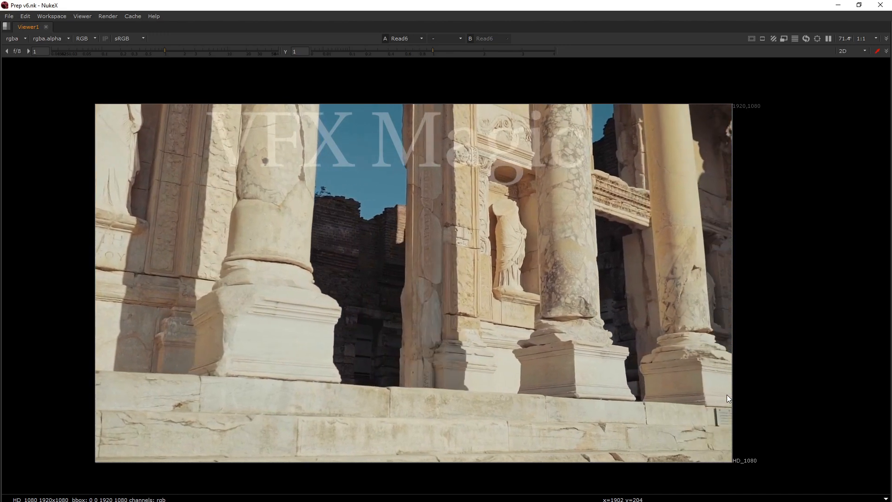
{"action": "key", "text": "2"}
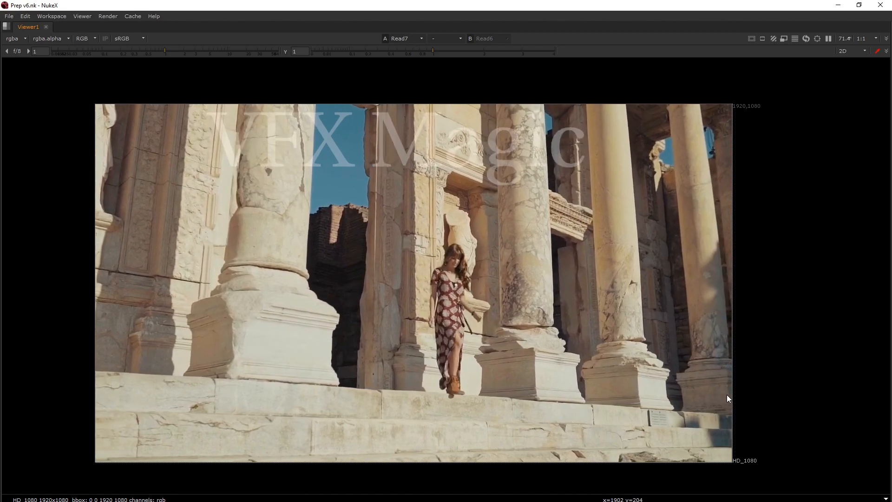
{"action": "key", "text": "1"}
{"action": "key", "text": "2"}
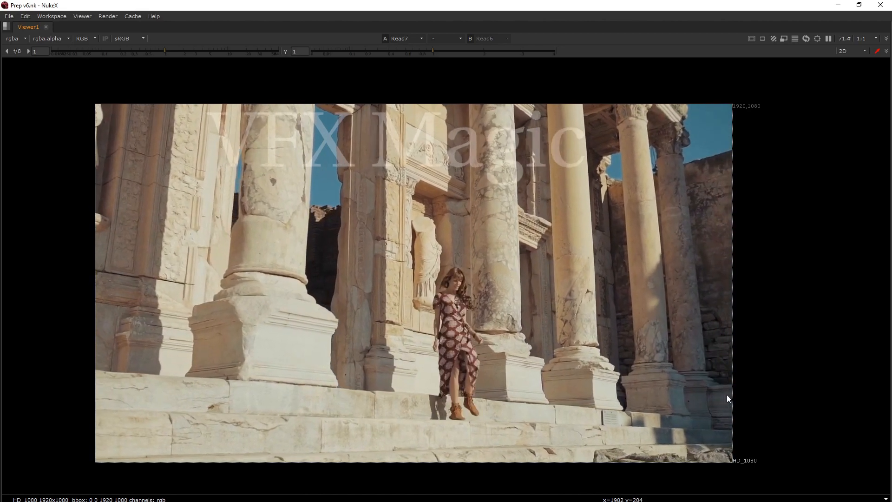
{"action": "key", "text": "1"}
{"action": "key", "text": "2"}
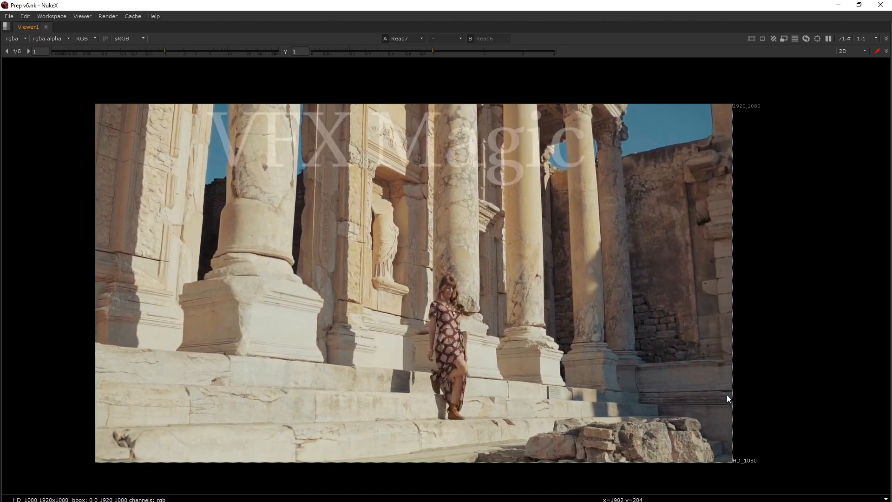
{"action": "key", "text": "1"}
{"action": "key", "text": "2"}
{"action": "key", "text": "1"}
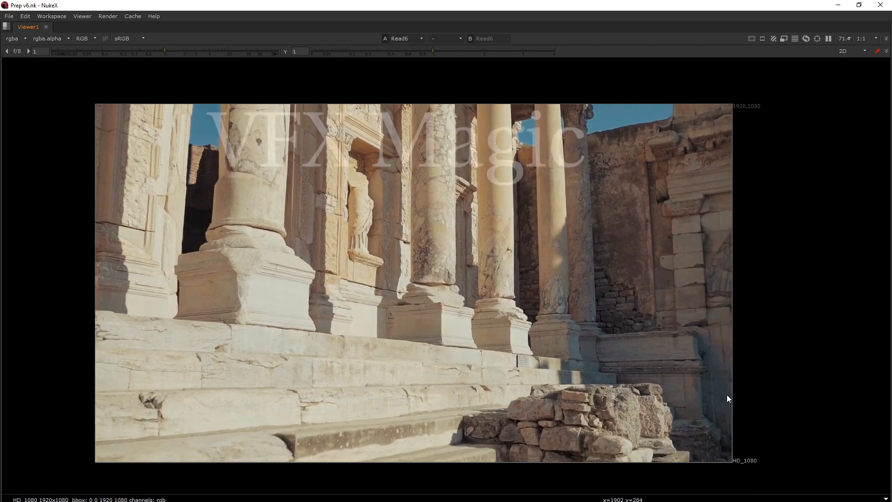
{"action": "key", "text": "2"}
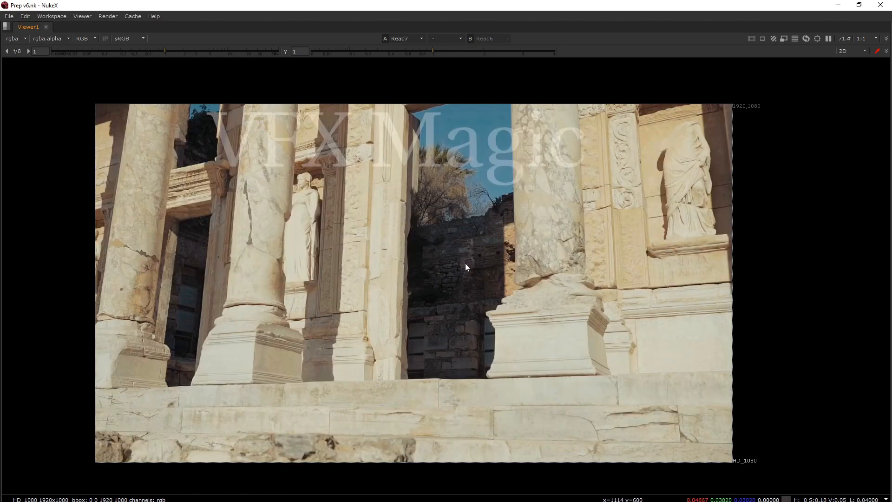
{"action": "key", "text": "1"}
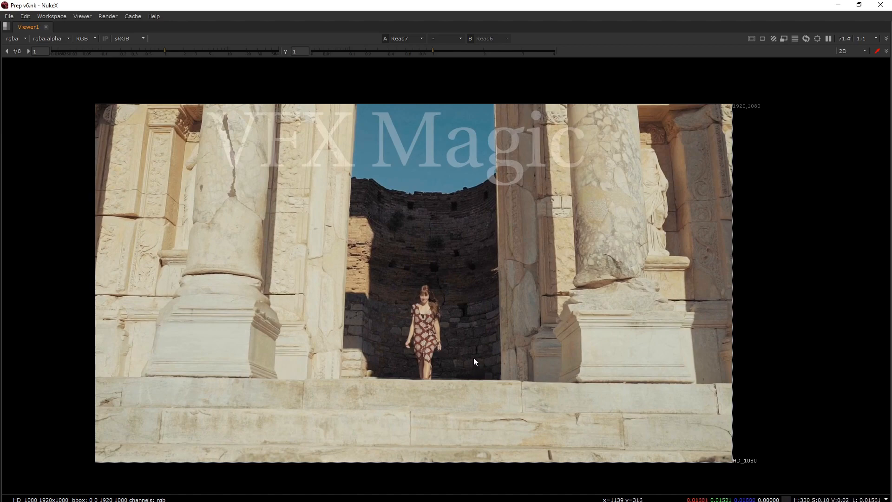
Play and scrub through the original Read7 footage, examining the walking woman, the columns and the statue behind her up close
{"action": "left_click_drag", "start_coordinate": [237, 501], "coordinate": [292, 500]}
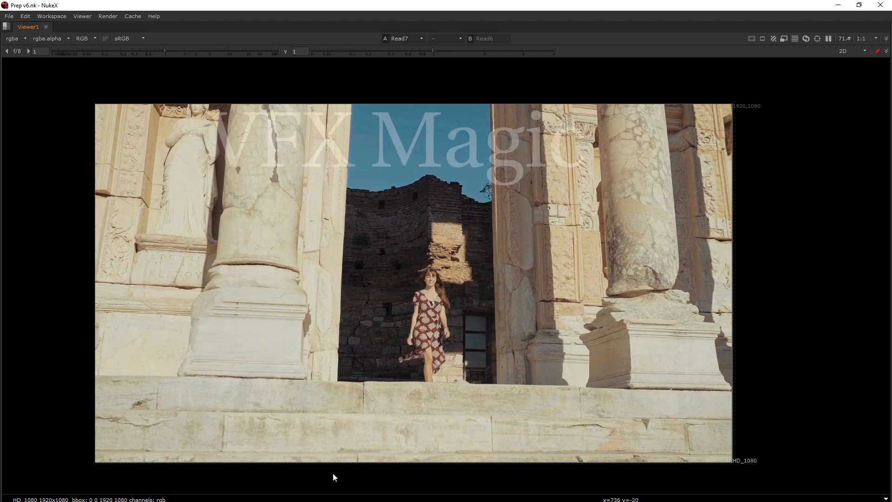
{"action": "key", "text": "l"}
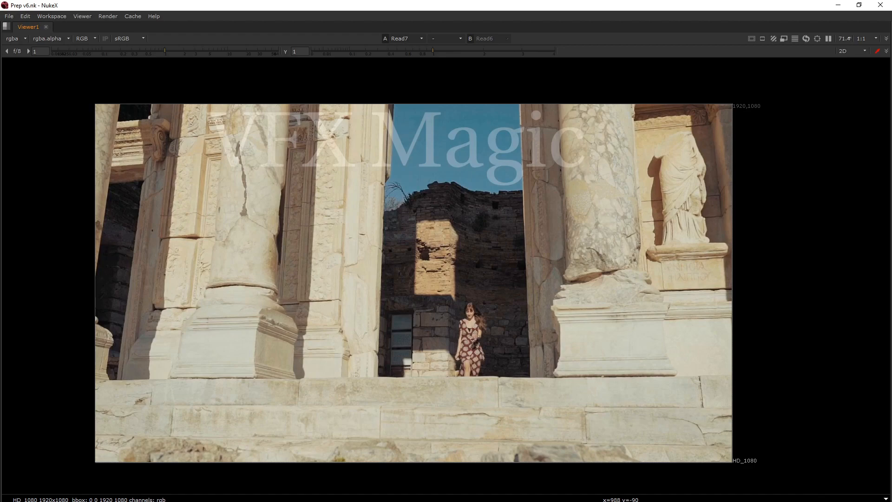
{"action": "key", "text": "l"}
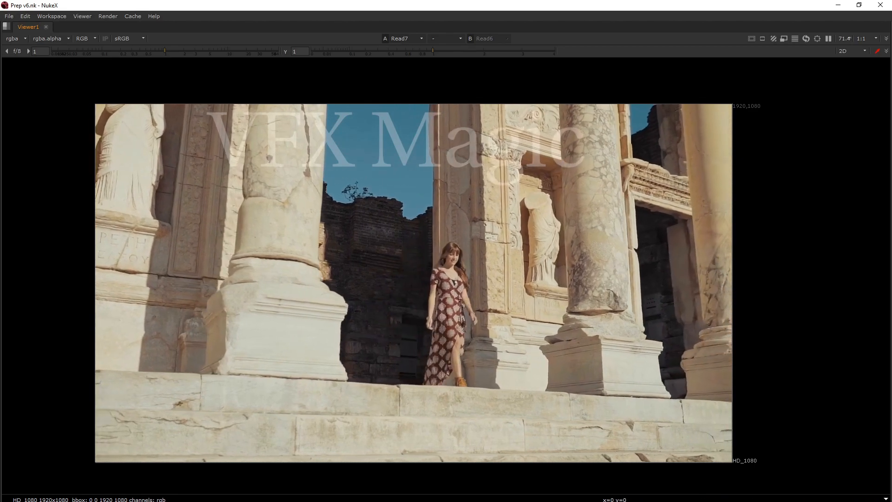
{"action": "scroll", "coordinate": [484, 372], "scroll_direction": "up", "scroll_amount": 6}
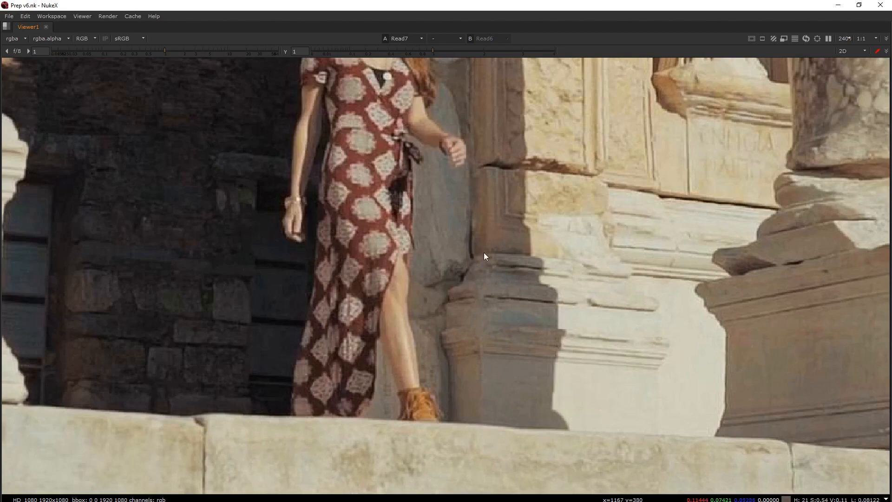
{"action": "scroll", "coordinate": [458, 371], "scroll_direction": "down", "scroll_amount": 5}
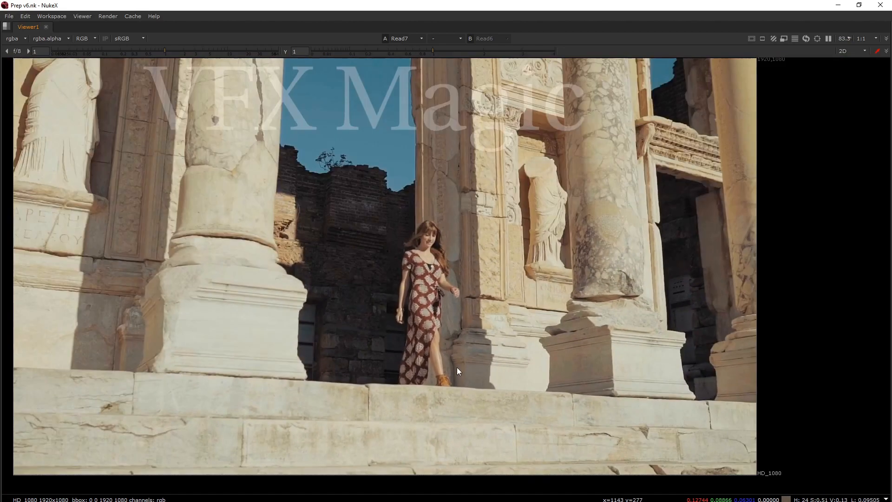
{"action": "scroll", "coordinate": [531, 191], "scroll_direction": "up", "scroll_amount": 4}
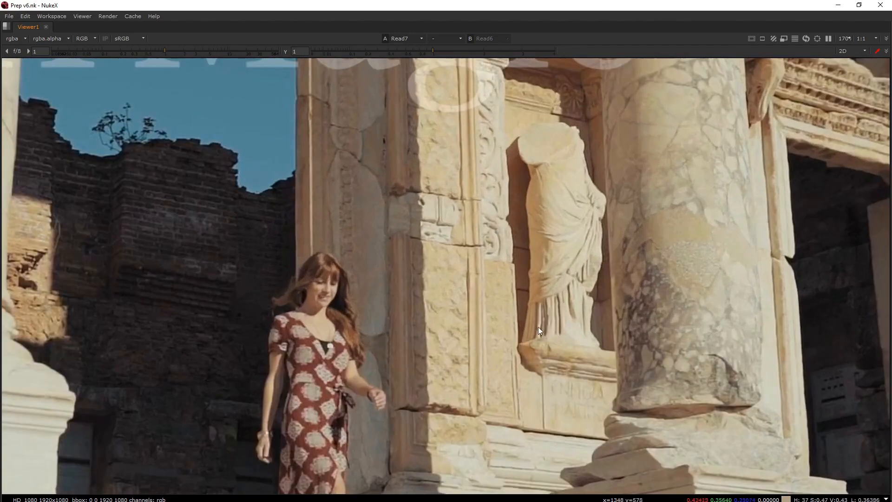
{"action": "left_click", "coordinate": [531, 501]}
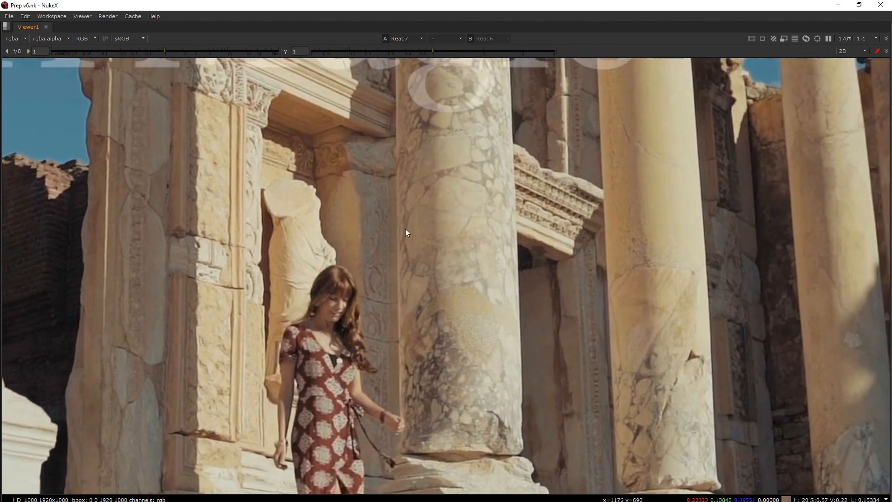
{"action": "scroll", "coordinate": [425, 272], "scroll_direction": "down", "scroll_amount": 5}
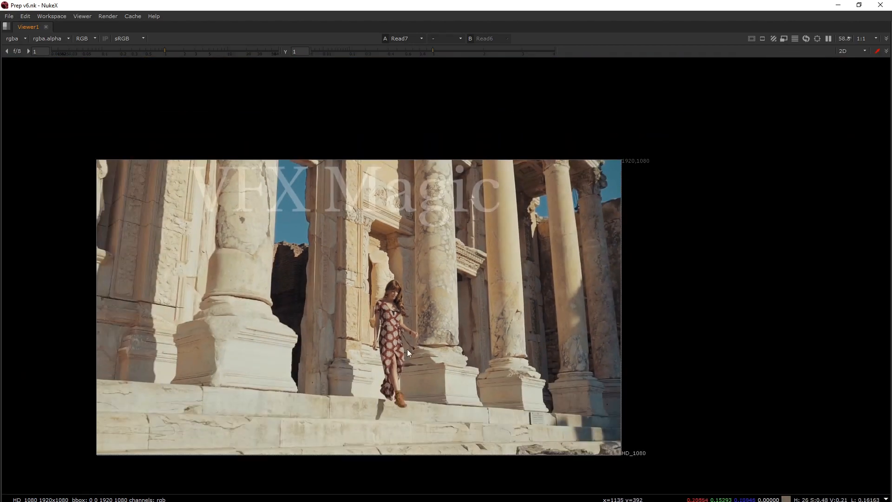
{"action": "scroll", "coordinate": [409, 353], "scroll_direction": "up", "scroll_amount": 2}
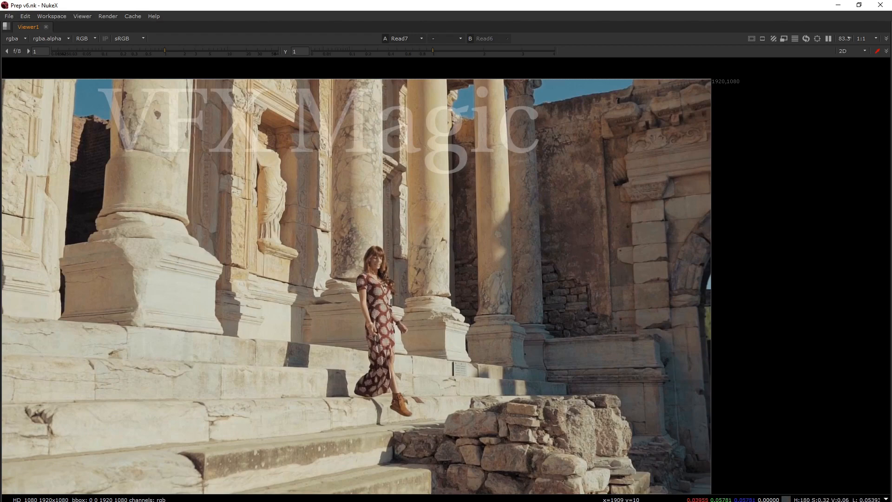
{"action": "key", "text": "l"}
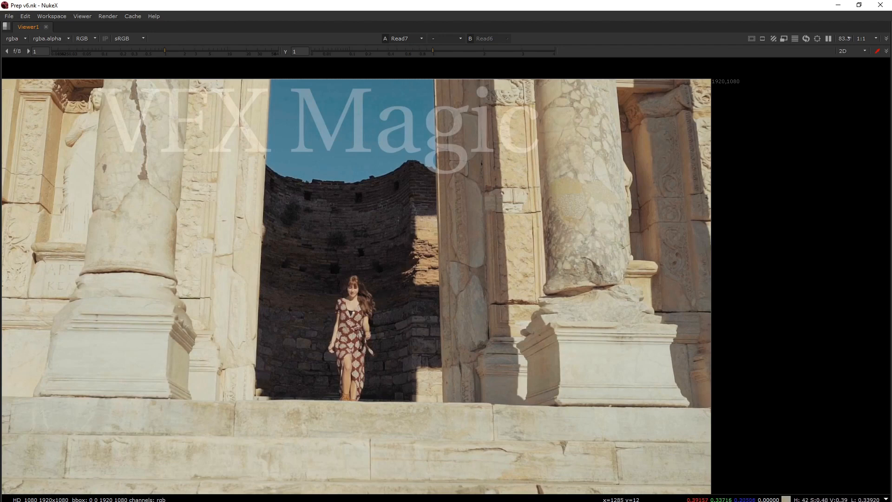
Restore the full workspace, maximize the node graph and examine the Input and BG sections at the start of the script
{"action": "key", "text": "space"}
{"action": "scroll", "coordinate": [369, 459], "scroll_direction": "down", "scroll_amount": 4}
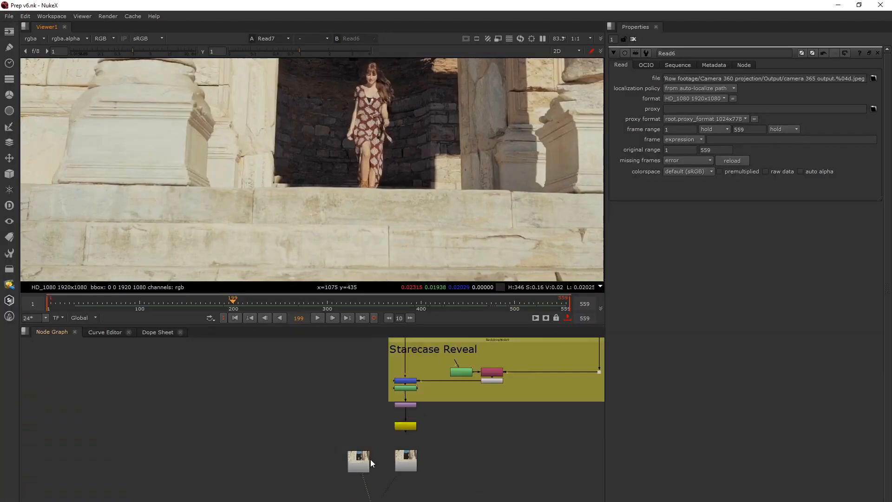
{"action": "scroll", "coordinate": [370, 460], "scroll_direction": "down", "scroll_amount": 4}
{"action": "middle_click_drag", "start_coordinate": [351, 358], "coordinate": [355, 483]}
{"action": "middle_click_drag", "start_coordinate": [374, 367], "coordinate": [351, 401]}
{"action": "scroll", "coordinate": [364, 470], "scroll_direction": "down", "scroll_amount": 4}
{"action": "middle_click_drag", "start_coordinate": [356, 380], "coordinate": [324, 403]}
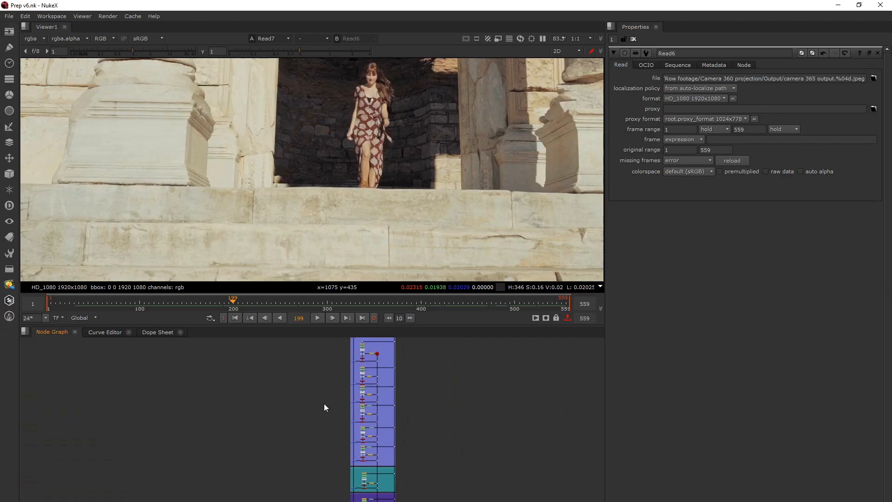
{"action": "middle_click_drag", "start_coordinate": [344, 357], "coordinate": [335, 373]}
{"action": "key", "text": "space"}
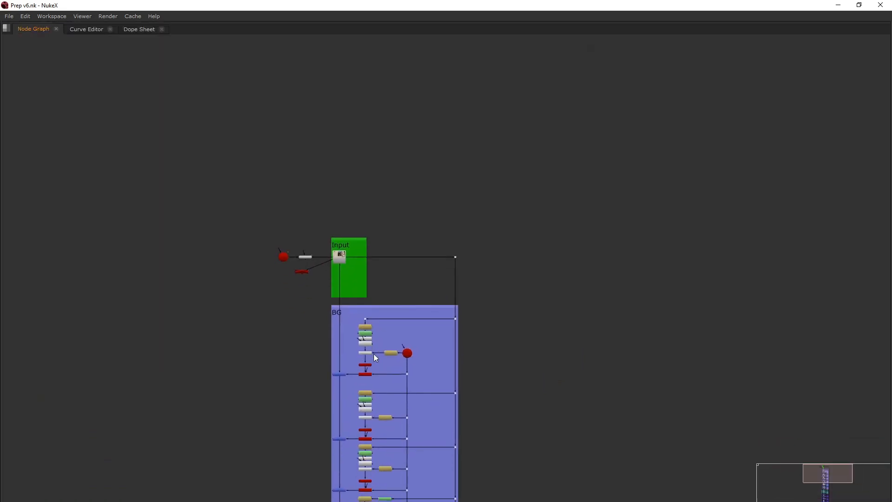
{"action": "scroll", "coordinate": [372, 349], "scroll_direction": "up", "scroll_amount": 5}
{"action": "scroll", "coordinate": [337, 284], "scroll_direction": "down", "scroll_amount": 3}
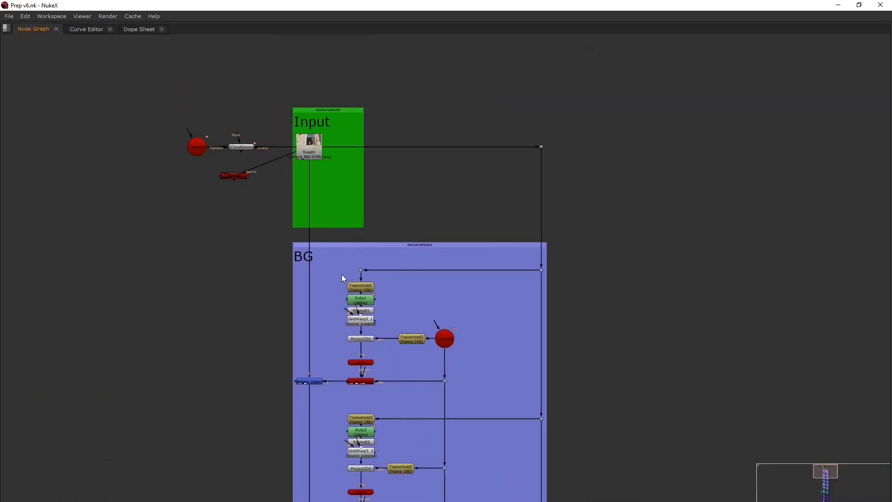
{"action": "scroll", "coordinate": [306, 249], "scroll_direction": "up", "scroll_amount": 4}
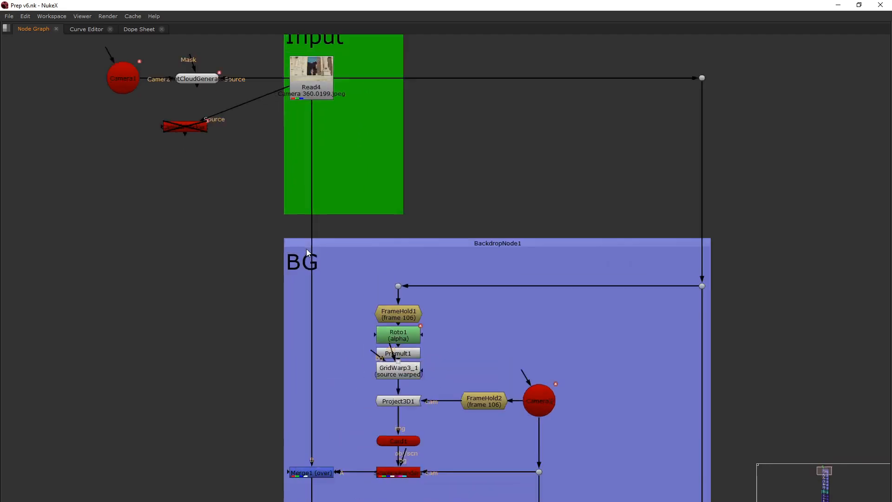
{"action": "scroll", "coordinate": [306, 249], "scroll_direction": "down", "scroll_amount": 6}
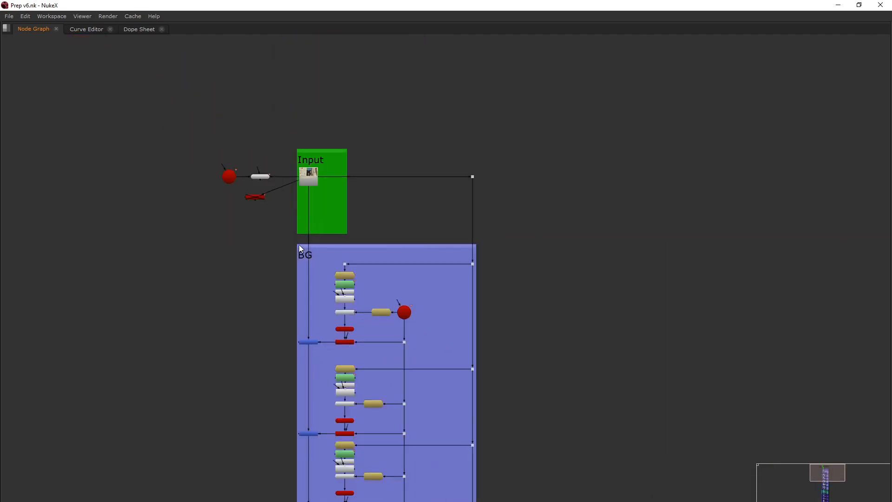
Survey the node tree from the BG section through the wall, pillar and Starecase sections down to Starecase Reveal
{"action": "middle_click_drag", "start_coordinate": [481, 370], "coordinate": [475, 241]}
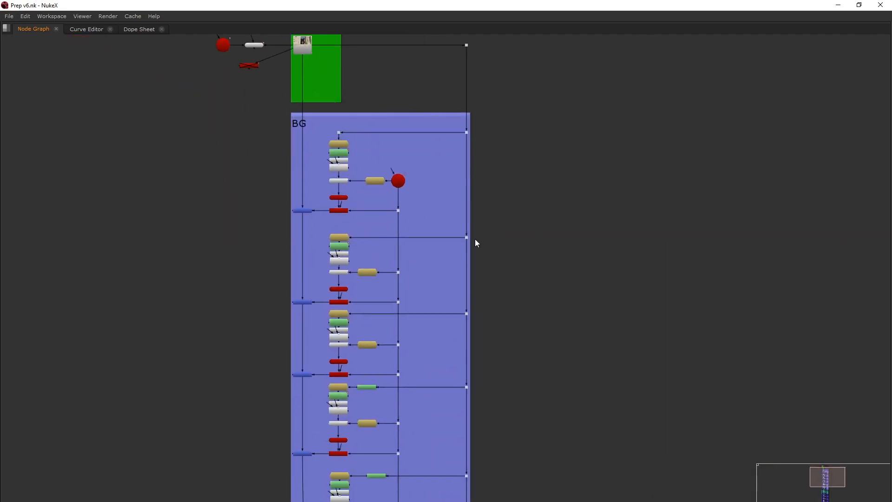
{"action": "scroll", "coordinate": [476, 241], "scroll_direction": "down", "scroll_amount": 2}
{"action": "middle_click_drag", "start_coordinate": [349, 471], "coordinate": [316, 201]}
{"action": "middle_click_drag", "start_coordinate": [352, 422], "coordinate": [343, 220]}
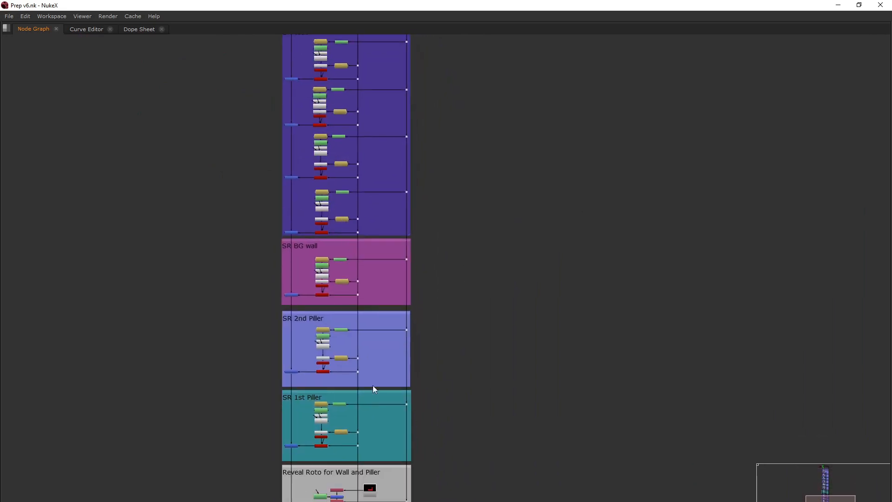
{"action": "middle_click_drag", "start_coordinate": [375, 389], "coordinate": [382, 238]}
{"action": "scroll", "coordinate": [355, 393], "scroll_direction": "down", "scroll_amount": 4}
{"action": "middle_click_drag", "start_coordinate": [356, 393], "coordinate": [353, 347]}
{"action": "scroll", "coordinate": [345, 374], "scroll_direction": "up", "scroll_amount": 5}
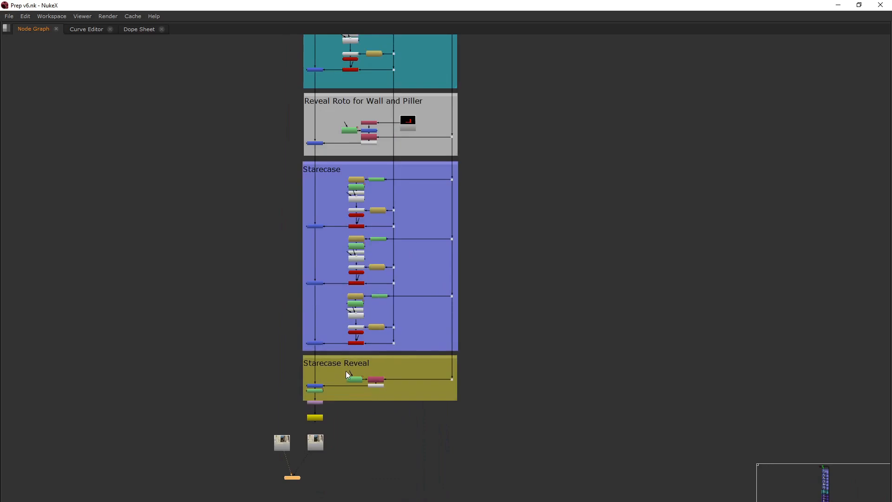
{"action": "scroll", "coordinate": [345, 372], "scroll_direction": "up", "scroll_amount": 6}
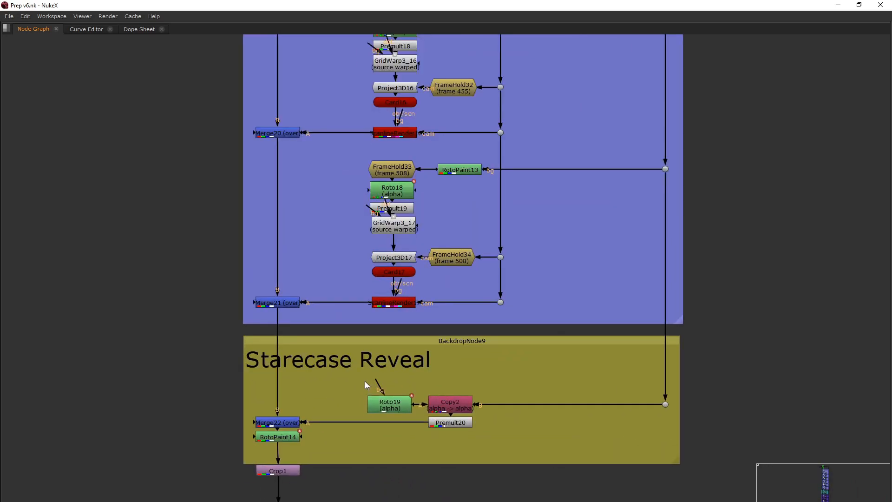
Return to the Input section at the start of the node tree and restore the full workspace
{"action": "scroll", "coordinate": [364, 381], "scroll_direction": "down", "scroll_amount": 10}
{"action": "middle_click_drag", "start_coordinate": [325, 190], "coordinate": [383, 322]}
{"action": "middle_click_drag", "start_coordinate": [385, 135], "coordinate": [385, 252]}
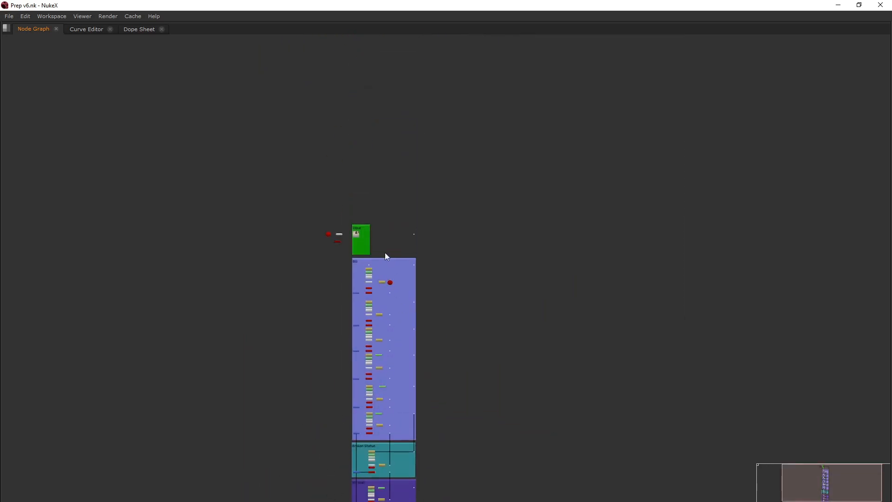
{"action": "scroll", "coordinate": [384, 252], "scroll_direction": "up", "scroll_amount": 9}
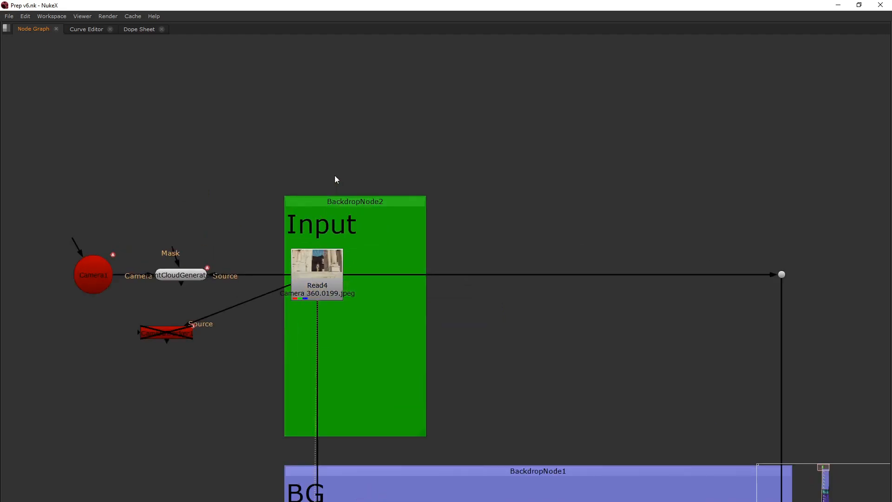
{"action": "key", "text": "space"}
{"action": "scroll", "coordinate": [335, 445], "scroll_direction": "down", "scroll_amount": 5}
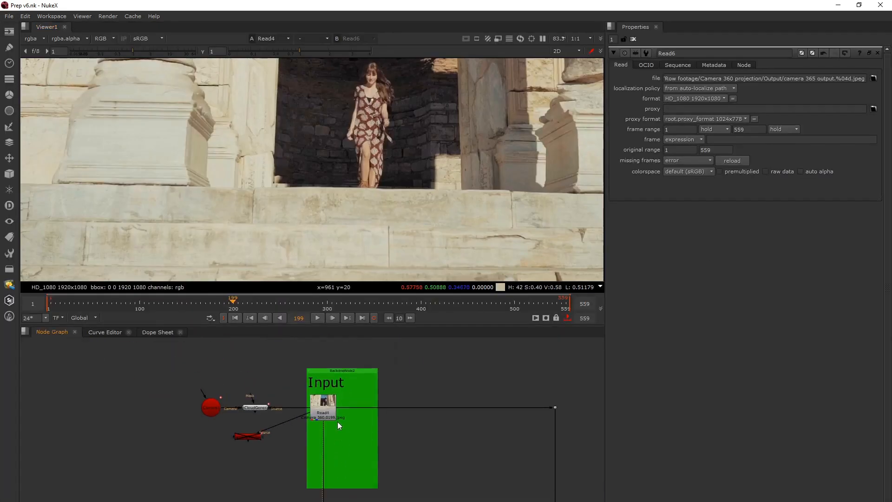
Open the Read4 node's properties and examine its whole footage frame in the viewer
{"action": "double_click", "coordinate": [333, 414]}
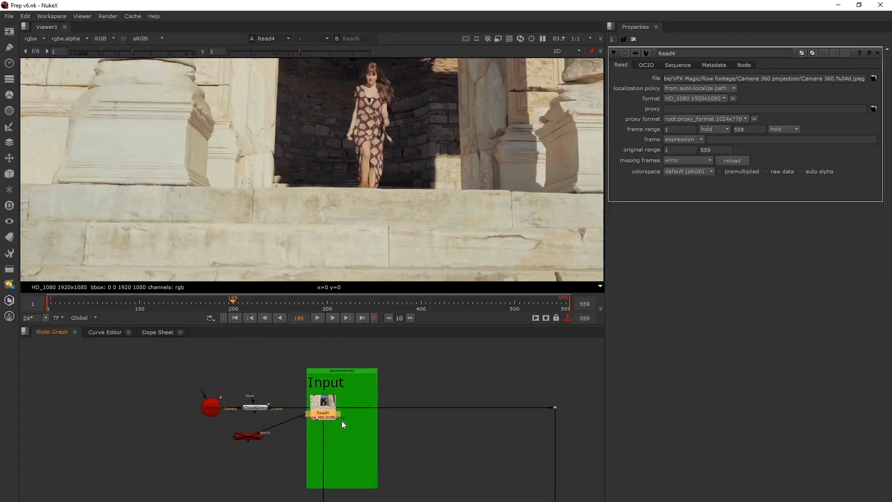
{"action": "scroll", "coordinate": [372, 221], "scroll_direction": "down", "scroll_amount": 2}
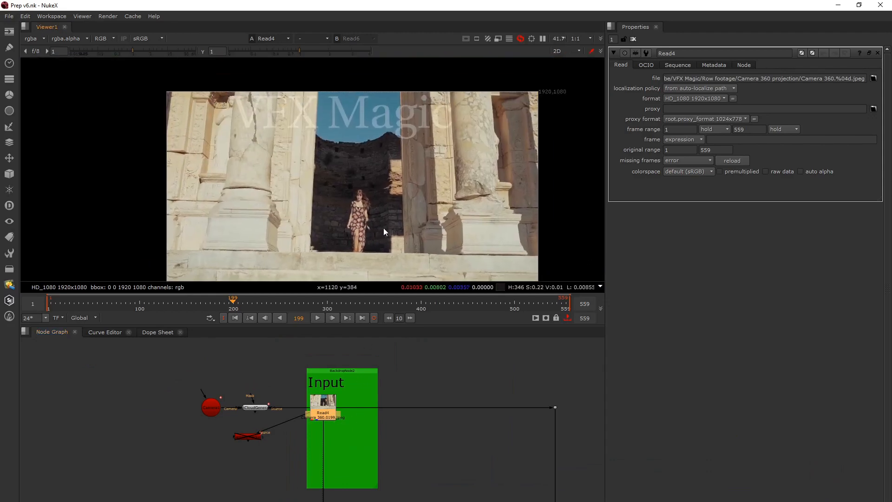
{"action": "middle_click_drag", "start_coordinate": [383, 227], "coordinate": [378, 215]}
Inspect the Camera1 properties, and examine the CameraTracker1 settings and its tracks over the footage
{"action": "scroll", "coordinate": [264, 417], "scroll_direction": "up", "scroll_amount": 3}
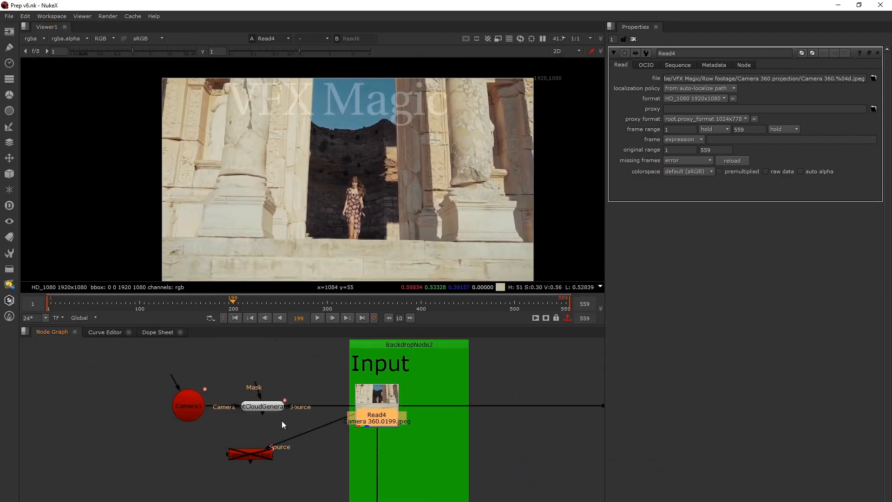
{"action": "double_click", "coordinate": [179, 408]}
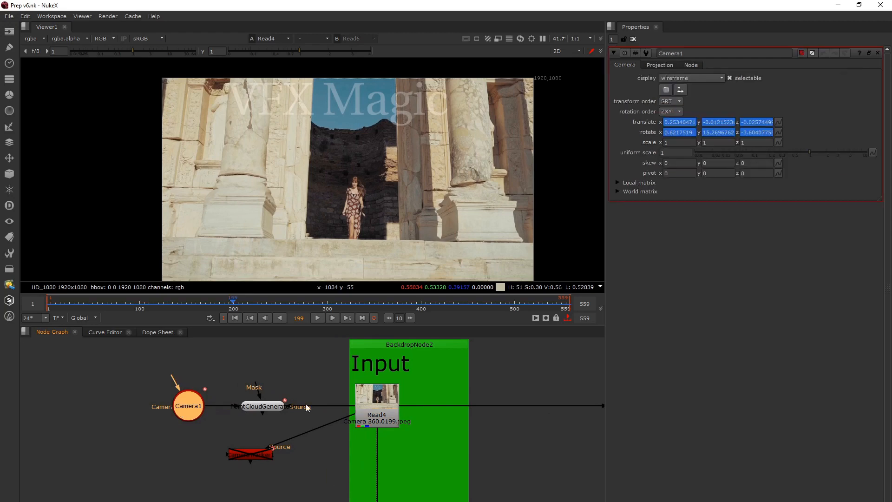
{"action": "scroll", "coordinate": [251, 469], "scroll_direction": "up", "scroll_amount": 3}
{"action": "left_click", "coordinate": [243, 431]}
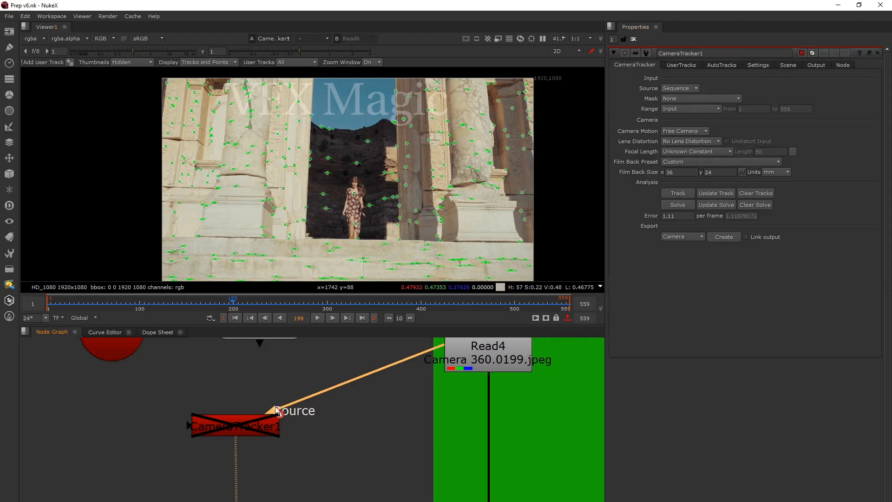
{"action": "left_click", "coordinate": [257, 432]}
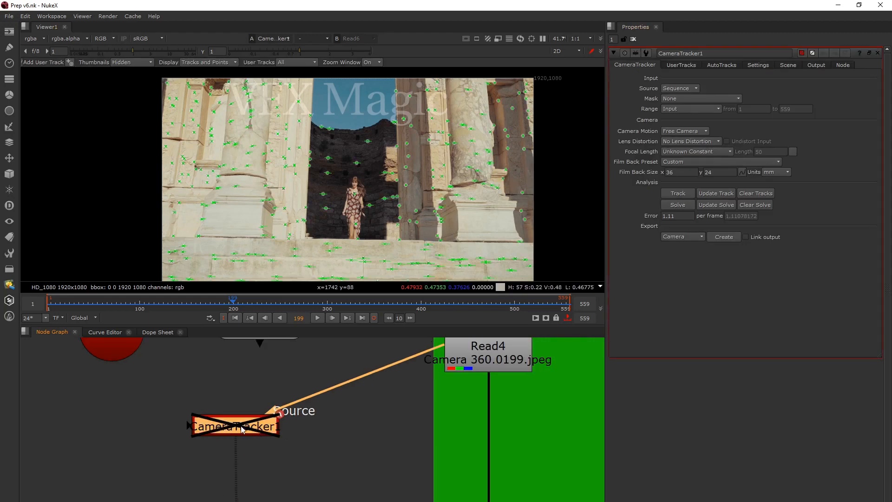
Open the PointCloudGenerator1 properties, display its point cloud in 3D and look at it through Camera1
{"action": "scroll", "coordinate": [241, 430], "scroll_direction": "down", "scroll_amount": 3}
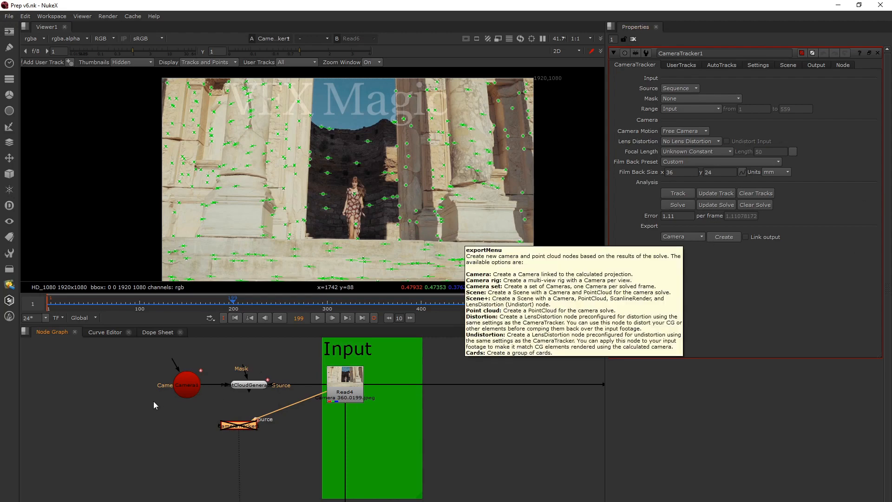
{"action": "left_click", "coordinate": [190, 387]}
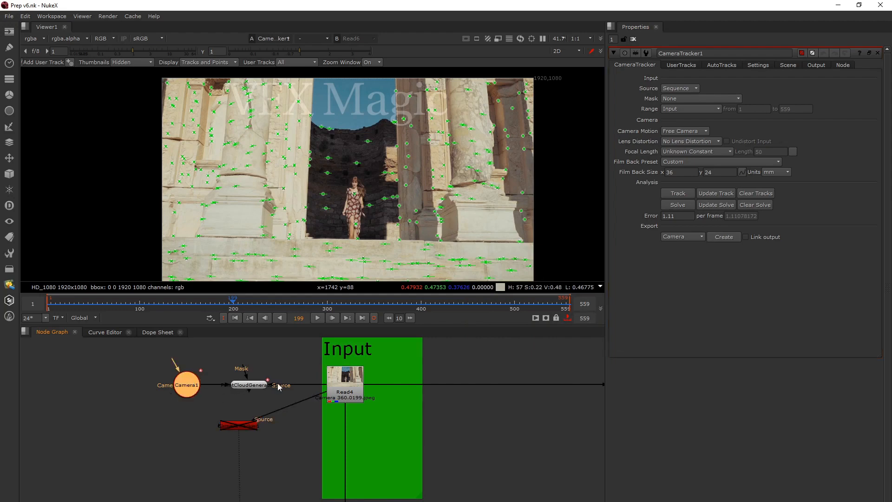
{"action": "left_click", "coordinate": [256, 390]}
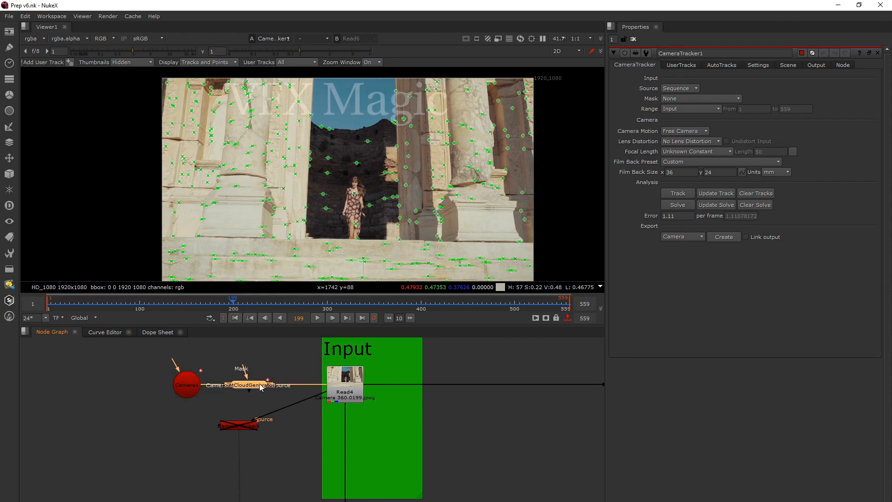
{"action": "double_click", "coordinate": [251, 378]}
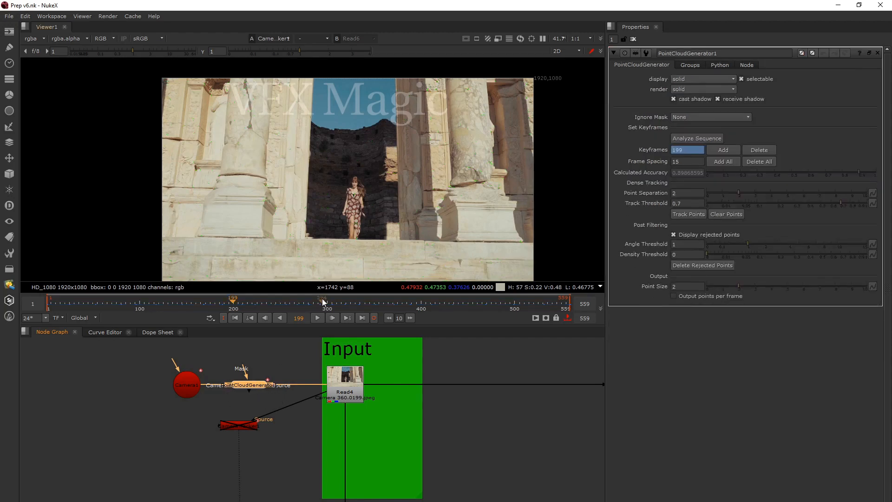
{"action": "key", "text": "1"}
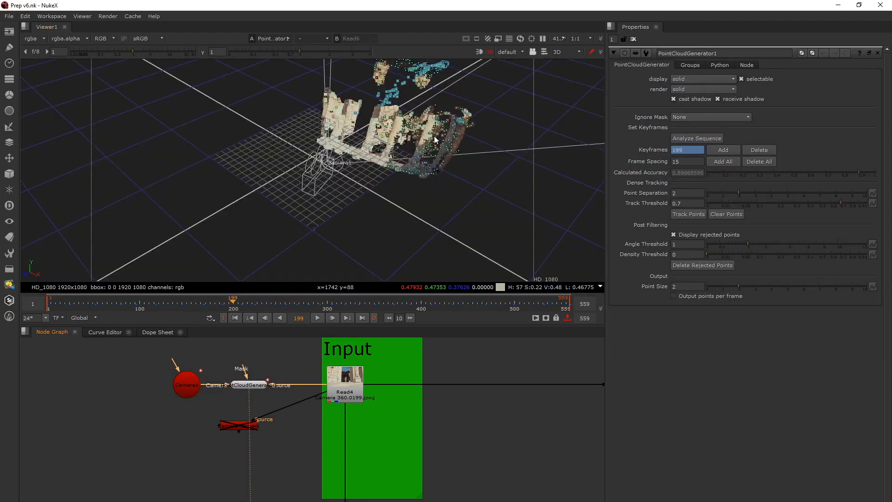
{"action": "left_click", "coordinate": [522, 52]}
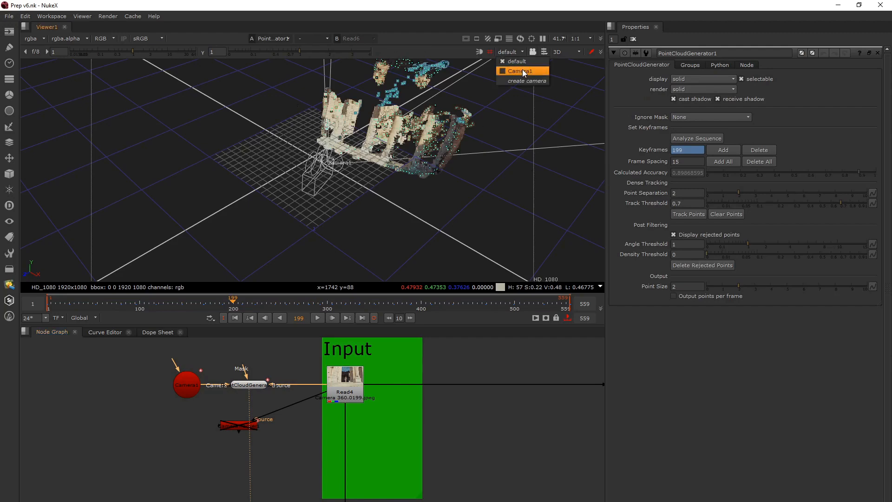
{"action": "left_click", "coordinate": [522, 72]}
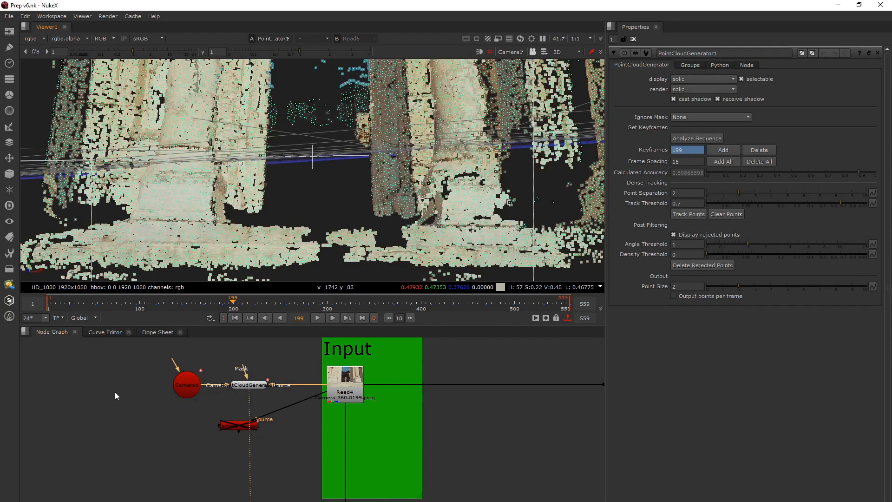
{"action": "left_click", "coordinate": [247, 385]}
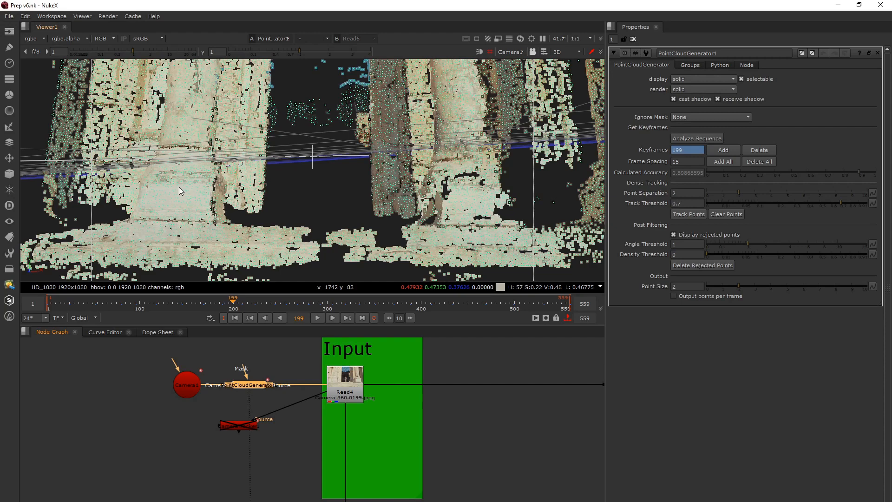
Show the Read4 footage in the viewer again and open its properties
{"action": "scroll", "coordinate": [274, 395], "scroll_direction": "down", "scroll_amount": 3}
{"action": "left_click", "coordinate": [304, 391]}
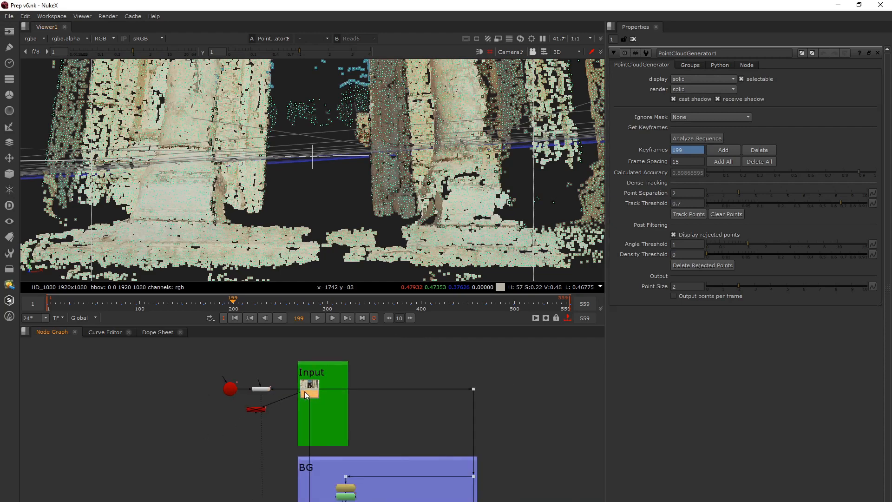
{"action": "key", "text": "1"}
{"action": "double_click", "coordinate": [304, 391]}
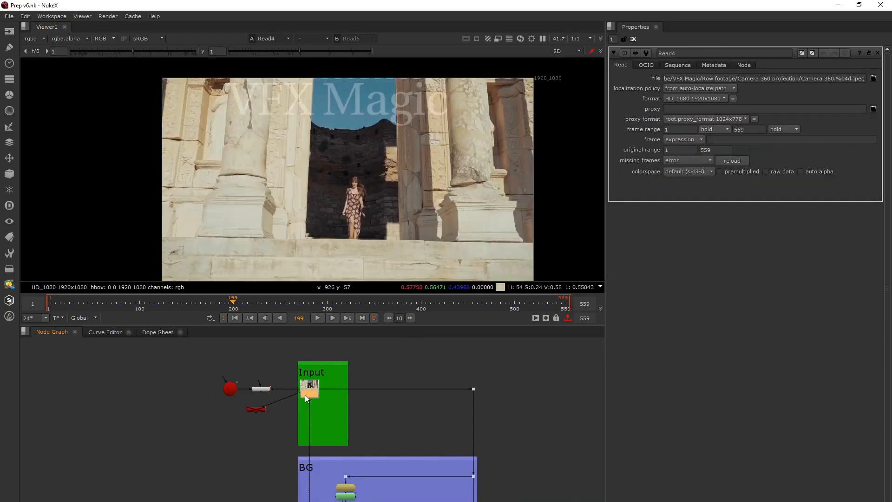
{"action": "left_click", "coordinate": [379, 374]}
Examine the first projection setup in the BG section and scrub the Read4 footage back to frame 41
{"action": "middle_click_drag", "start_coordinate": [319, 466], "coordinate": [314, 386]}
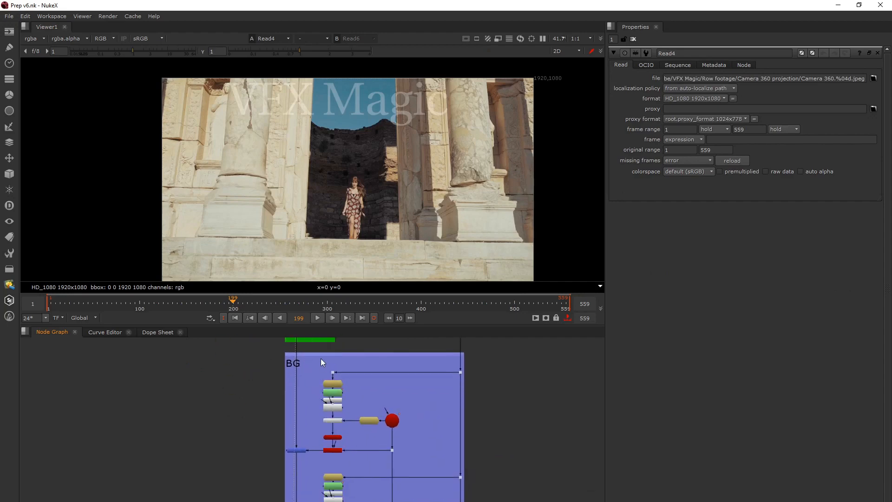
{"action": "scroll", "coordinate": [336, 405], "scroll_direction": "up", "scroll_amount": 3}
{"action": "middle_click_drag", "start_coordinate": [338, 428], "coordinate": [351, 402]}
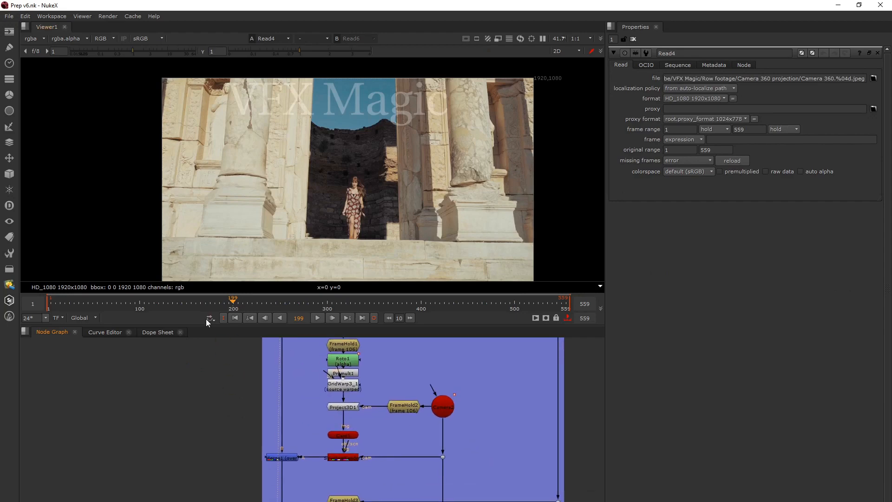
{"action": "left_click_drag", "start_coordinate": [231, 302], "coordinate": [84, 321]}
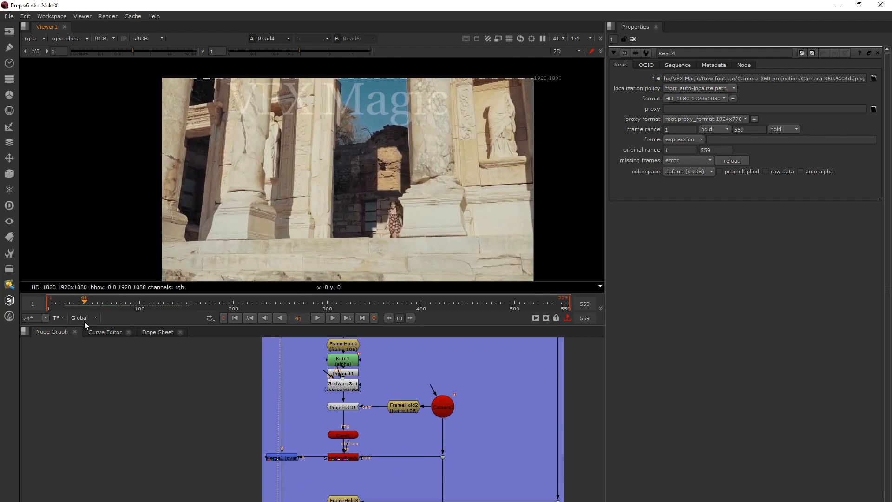
{"action": "middle_click_drag", "start_coordinate": [277, 379], "coordinate": [247, 478]}
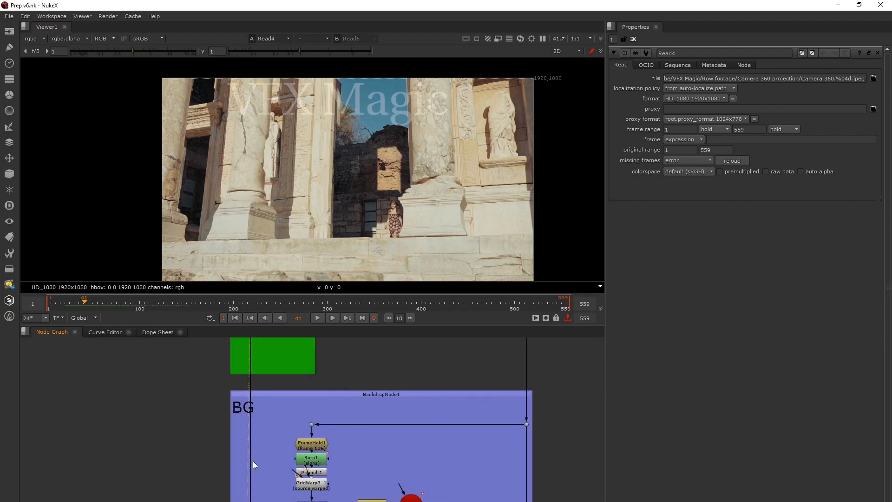
{"action": "scroll", "coordinate": [256, 439], "scroll_direction": "down", "scroll_amount": 2}
{"action": "middle_click_drag", "start_coordinate": [256, 439], "coordinate": [263, 375]}
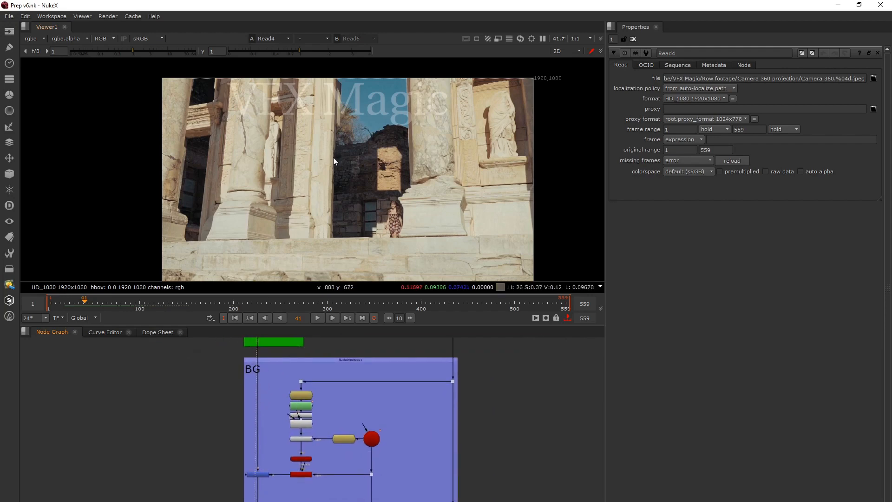
Open Roto1 in the BG section, select its Bezier1 shape and go to its keyframe at frame 106
{"action": "middle_click_drag", "start_coordinate": [299, 413], "coordinate": [339, 392]}
{"action": "scroll", "coordinate": [338, 388], "scroll_direction": "up", "scroll_amount": 3}
{"action": "double_click", "coordinate": [341, 385]}
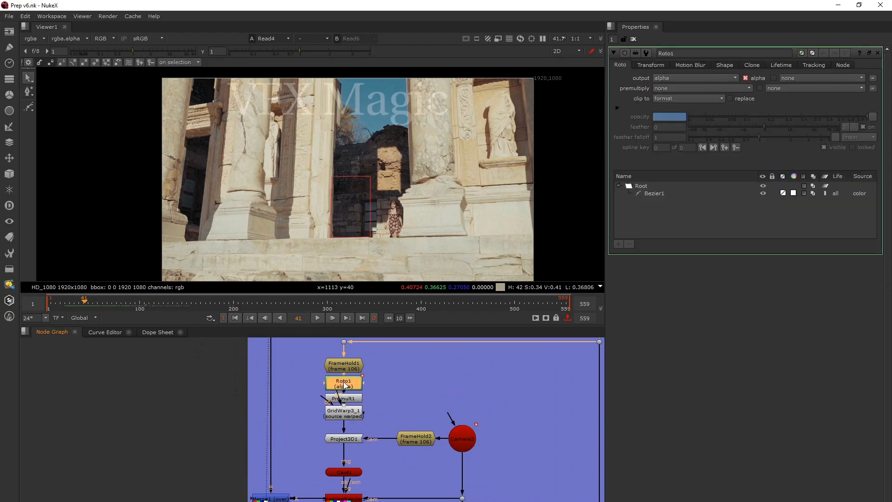
{"action": "left_click", "coordinate": [373, 209]}
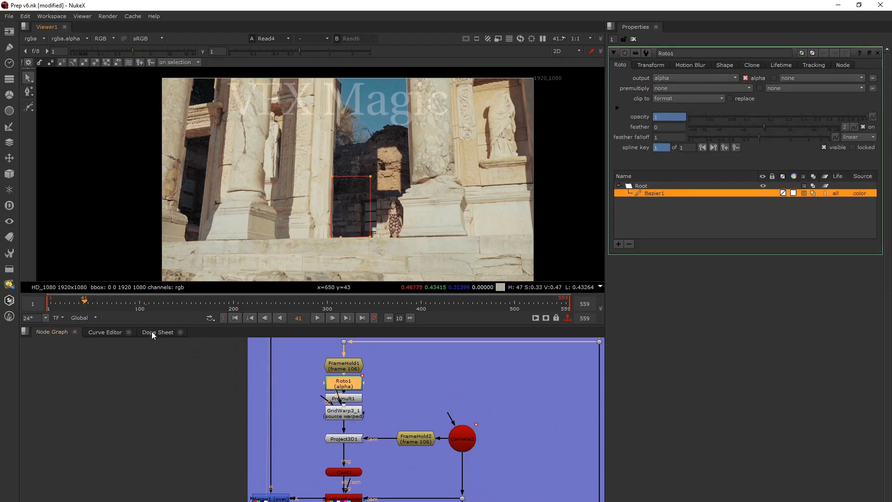
{"action": "left_click", "coordinate": [146, 301]}
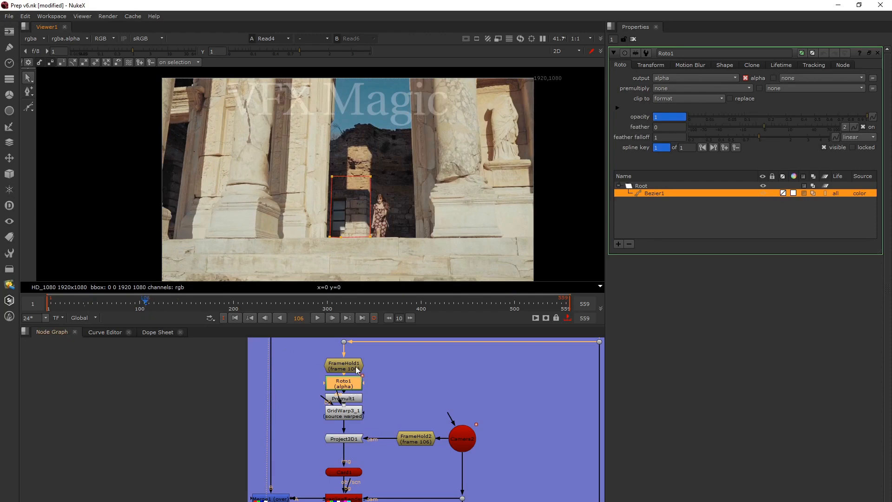
Open the FrameHold1 properties and show its held frame in the viewer
{"action": "left_click", "coordinate": [342, 367]}
{"action": "double_click", "coordinate": [342, 367]}
{"action": "scroll", "coordinate": [342, 367], "scroll_direction": "down", "scroll_amount": 3}
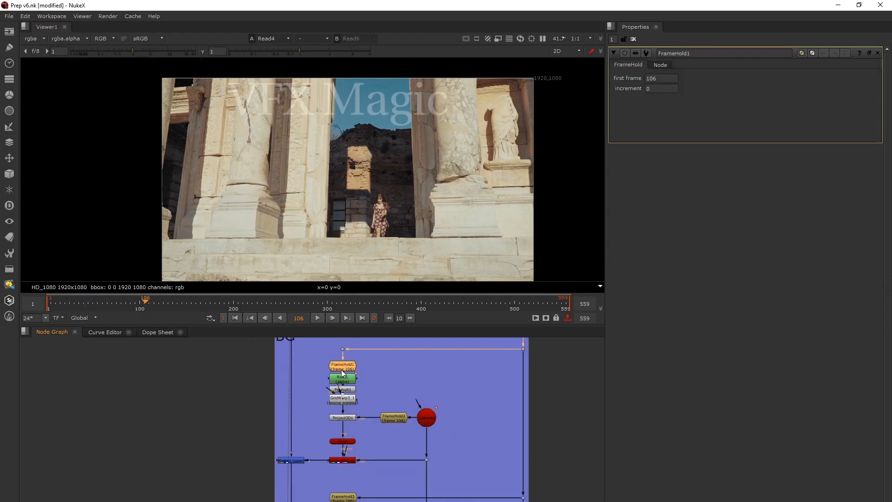
{"action": "scroll", "coordinate": [340, 398], "scroll_direction": "down", "scroll_amount": 3}
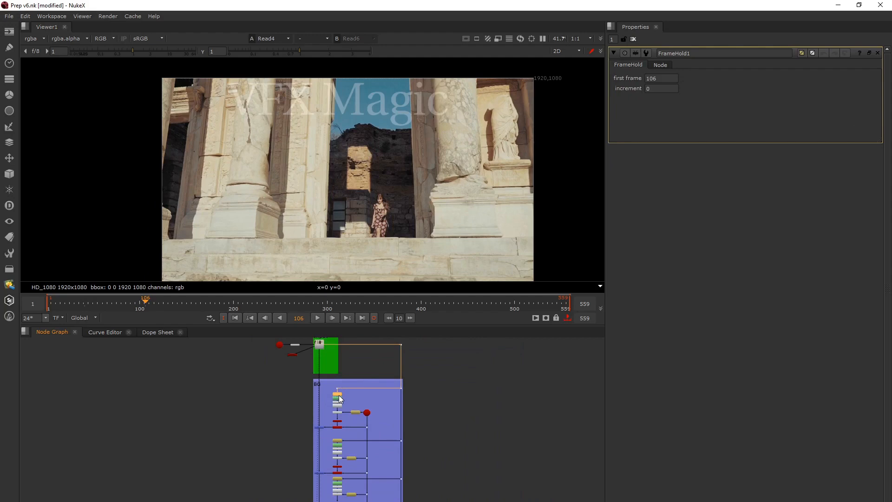
{"action": "scroll", "coordinate": [340, 398], "scroll_direction": "up", "scroll_amount": 5}
{"action": "key", "text": "1"}
{"action": "key", "text": "d"}
{"action": "key", "text": "d"}
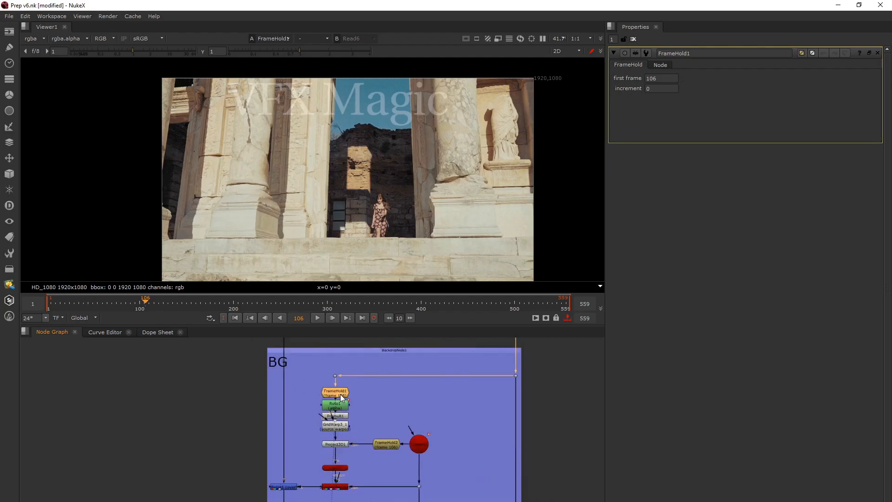
Trace the connection between the Input section's footage and FrameHold1, ending with FrameHold1 selected up close
{"action": "left_click", "coordinate": [340, 394], "text": "shift"}
{"action": "middle_click_drag", "start_coordinate": [355, 380], "coordinate": [288, 467]}
{"action": "scroll", "coordinate": [288, 467], "scroll_direction": "down", "scroll_amount": 2}
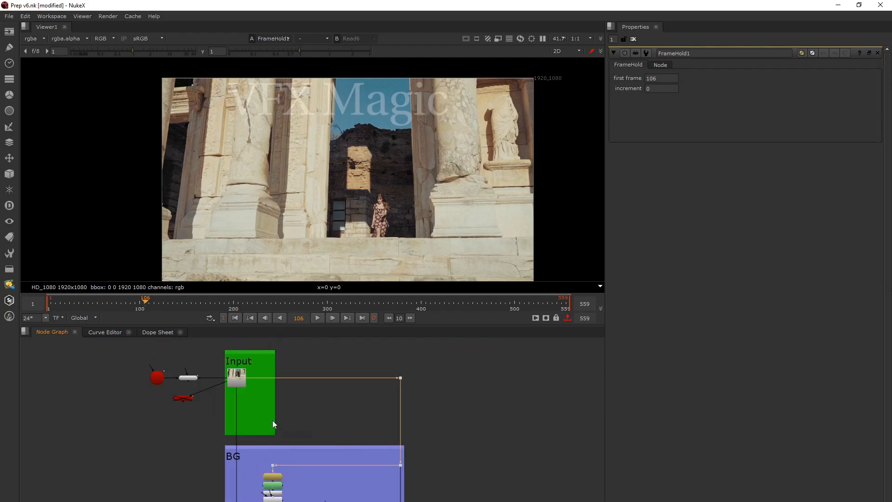
{"action": "scroll", "coordinate": [275, 477], "scroll_direction": "up", "scroll_amount": 2}
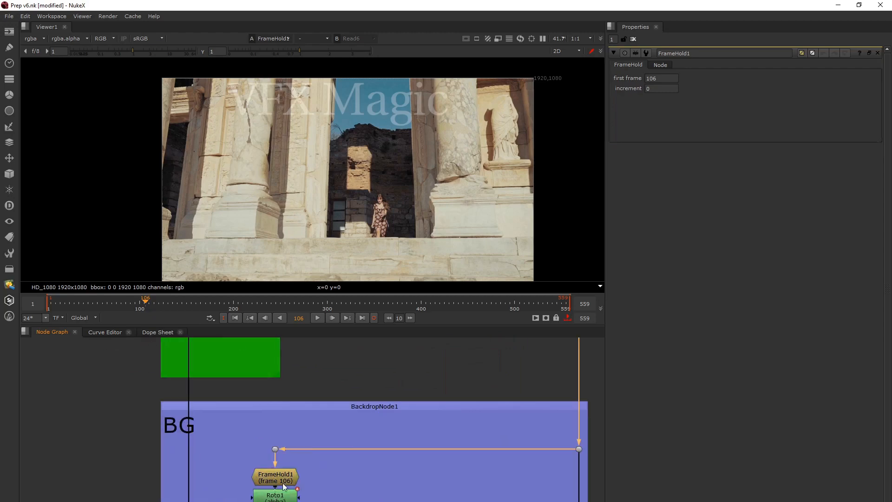
{"action": "scroll", "coordinate": [347, 383], "scroll_direction": "up", "scroll_amount": 3}
{"action": "left_click", "coordinate": [360, 375]}
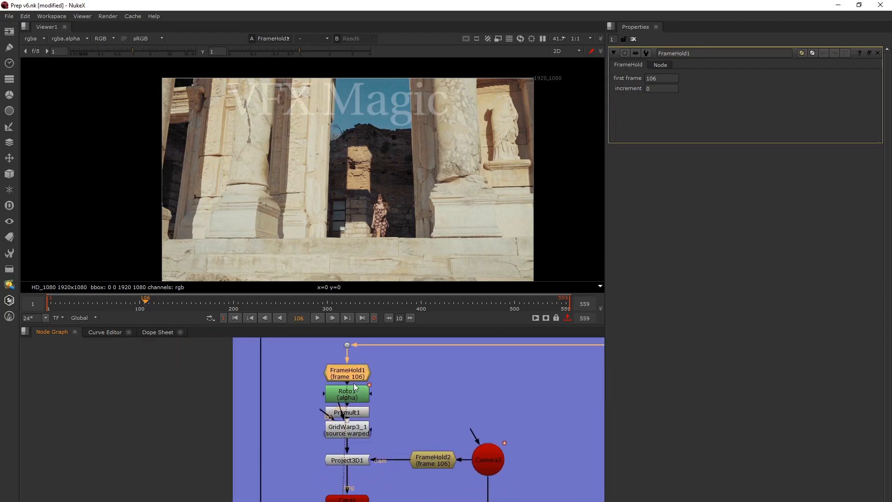
Open the Roto1 properties and show the Roto1 output in the viewer
{"action": "left_click", "coordinate": [354, 383]}
{"action": "double_click", "coordinate": [362, 400]}
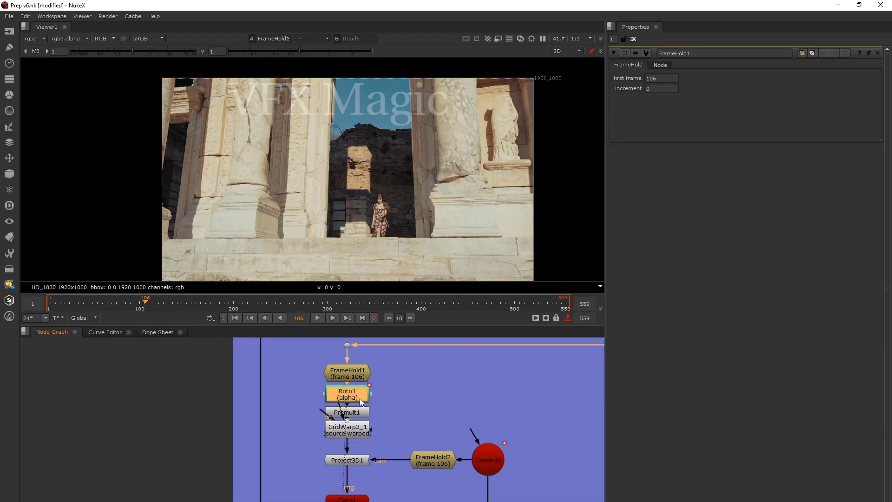
{"action": "key", "text": "1"}
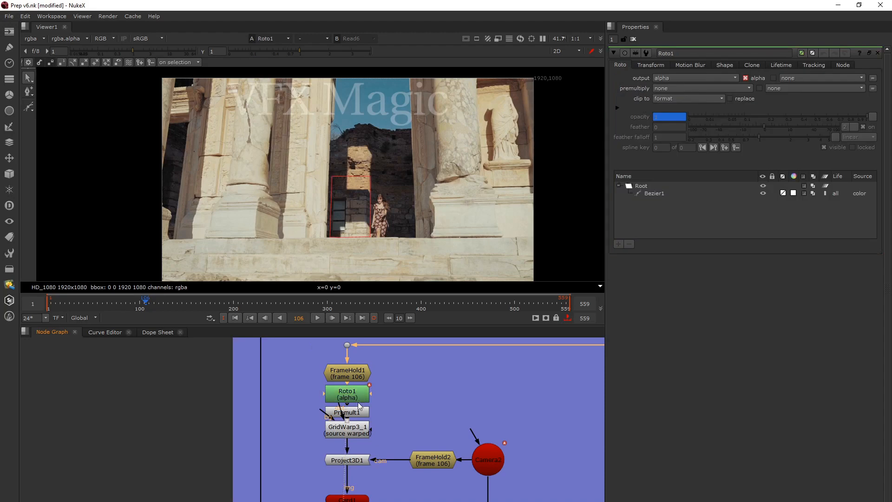
Compare the Premult1 output with the GridWarp3_1 output in the viewer, with overlays turned off
{"action": "left_click", "coordinate": [361, 395]}
{"action": "left_click", "coordinate": [361, 416]}
{"action": "key", "text": "1"}
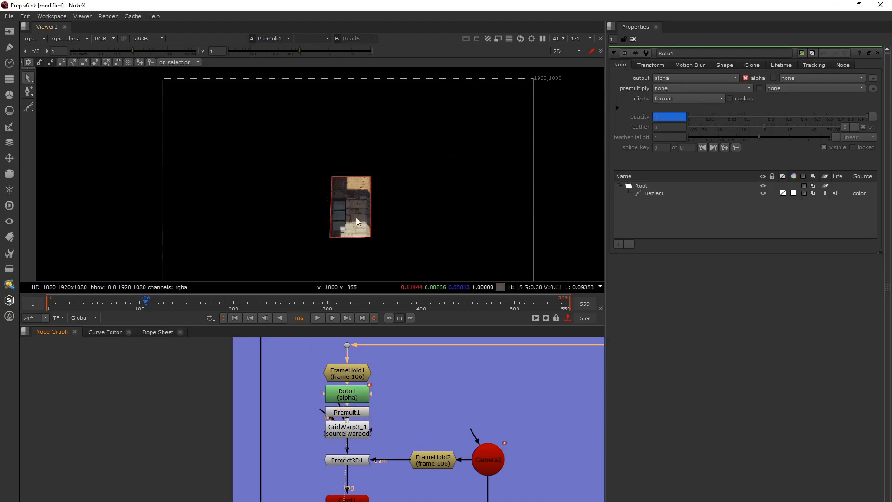
{"action": "key", "text": "o"}
{"action": "scroll", "coordinate": [361, 216], "scroll_direction": "up", "scroll_amount": 5}
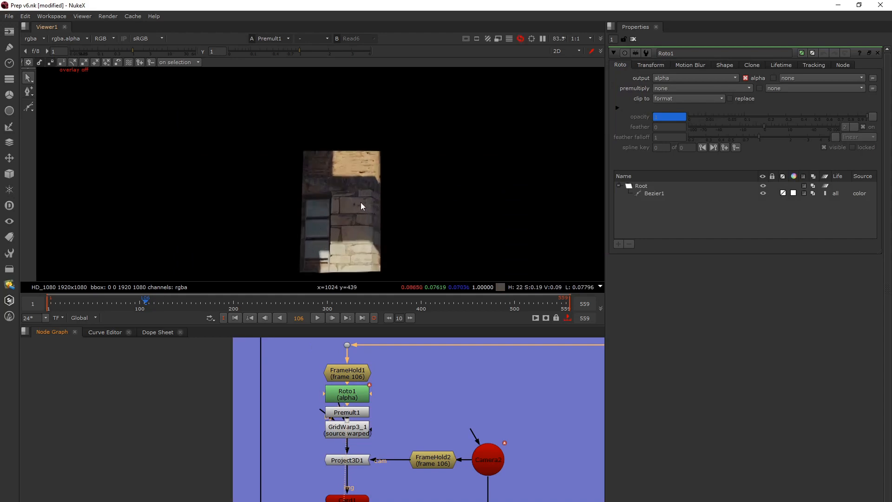
{"action": "left_click", "coordinate": [348, 429]}
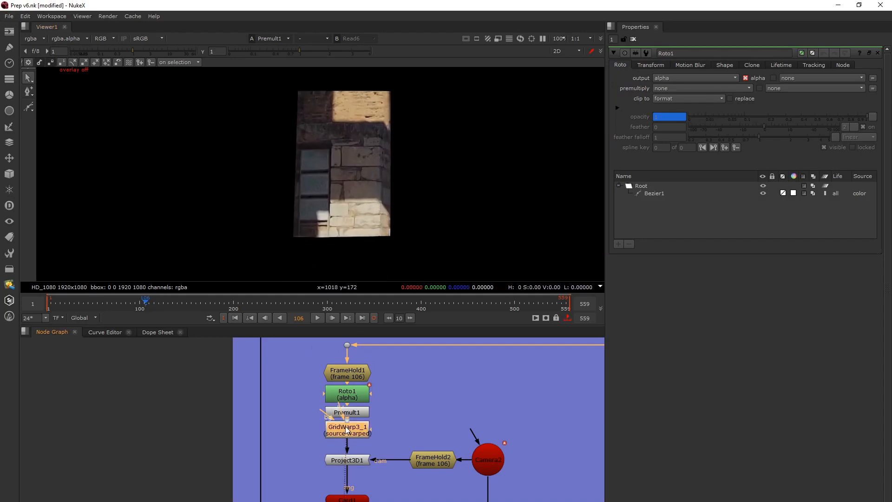
{"action": "key", "text": "1"}
Show the Input section's footage in the viewer and turn the overlays back on
{"action": "scroll", "coordinate": [320, 406], "scroll_direction": "down", "scroll_amount": 5}
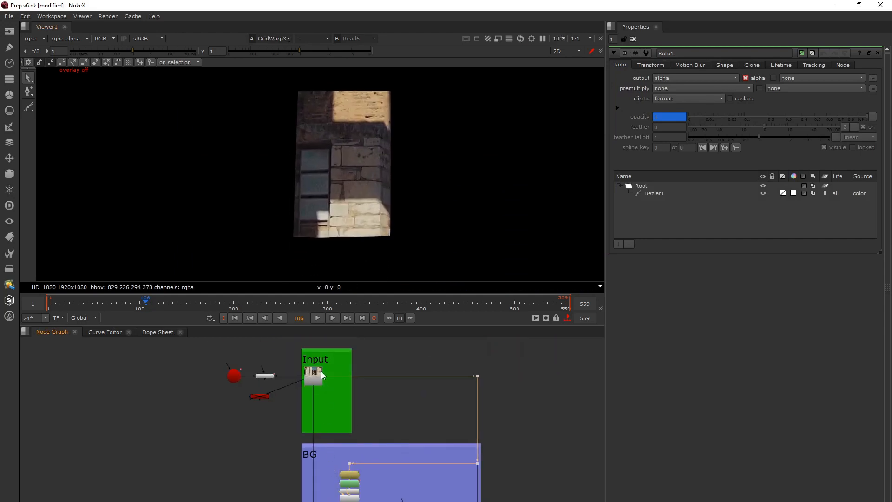
{"action": "left_click", "coordinate": [319, 372]}
{"action": "key", "text": "1"}
{"action": "key", "text": "o"}
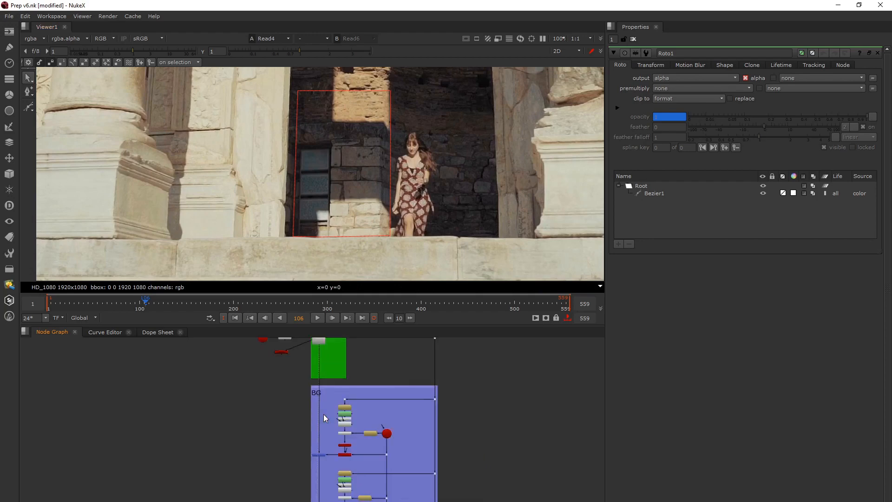
Select Roto1 in the BG section, highlight its Bezier1 shape and opacity value, and step ahead to frame 107
{"action": "middle_click_drag", "start_coordinate": [323, 414], "coordinate": [327, 418]}
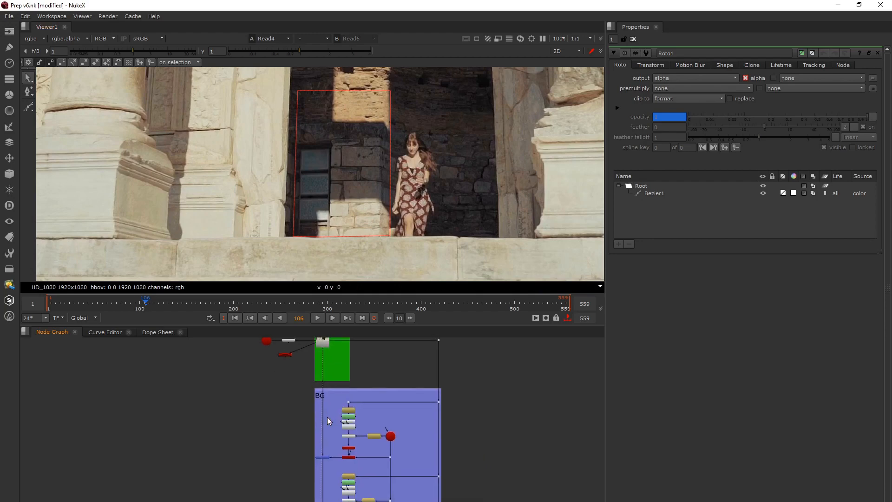
{"action": "scroll", "coordinate": [353, 436], "scroll_direction": "up", "scroll_amount": 3}
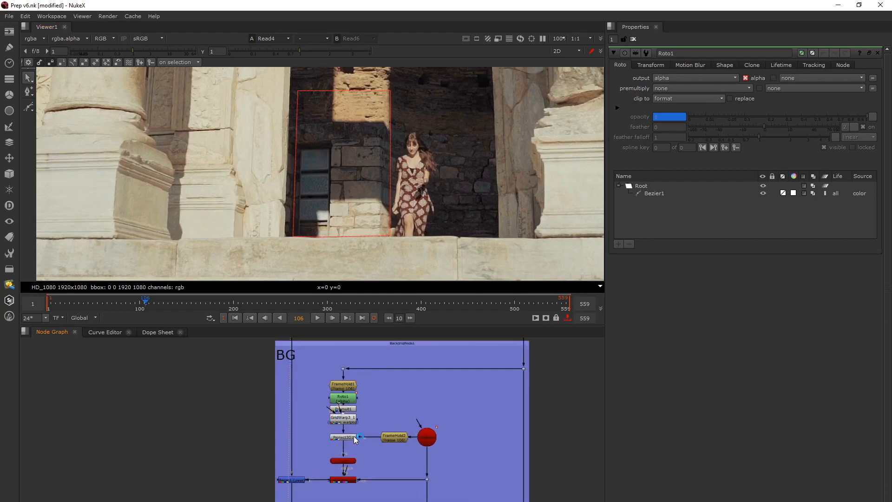
{"action": "left_click", "coordinate": [348, 399]}
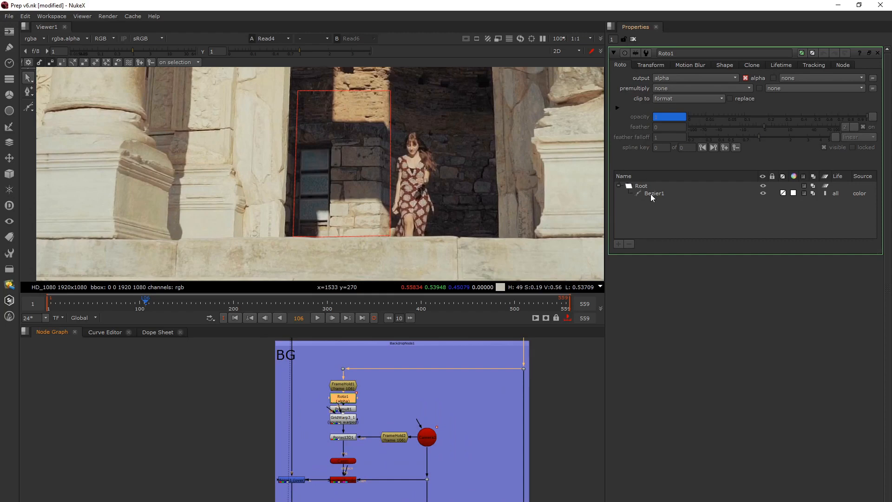
{"action": "left_click", "coordinate": [650, 194]}
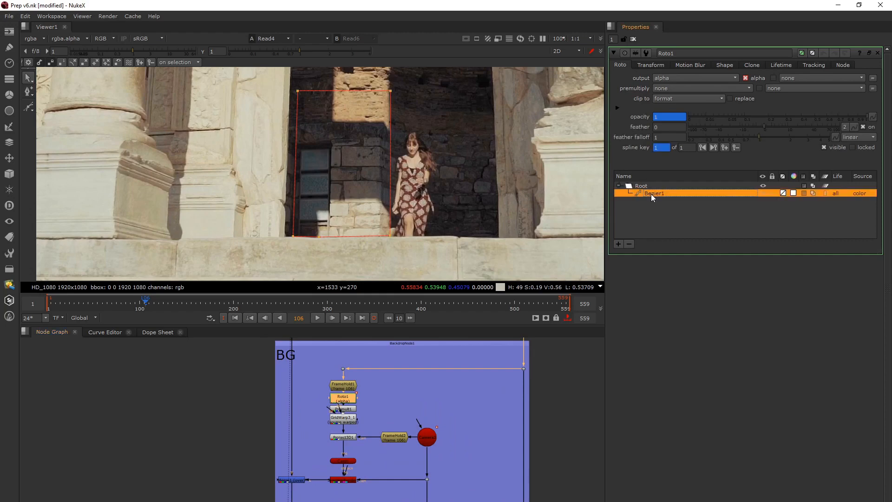
{"action": "left_click", "coordinate": [667, 118]}
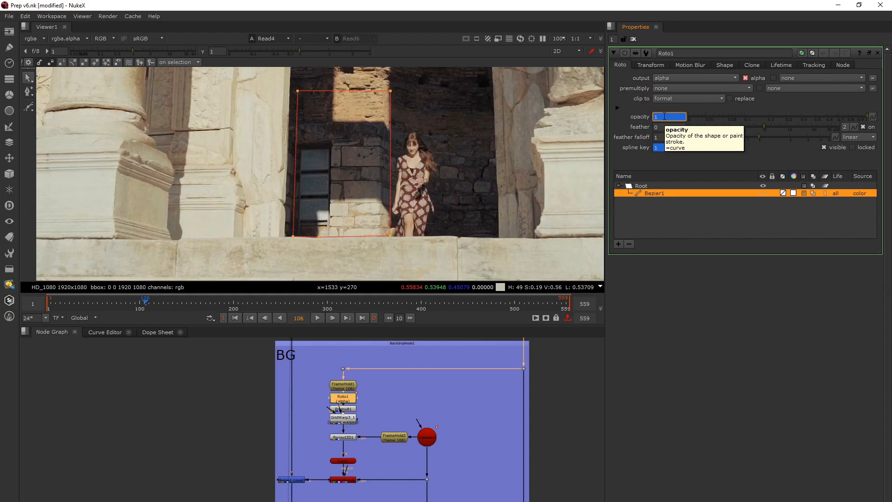
{"action": "left_click", "coordinate": [157, 268]}
{"action": "key", "text": "Right"}
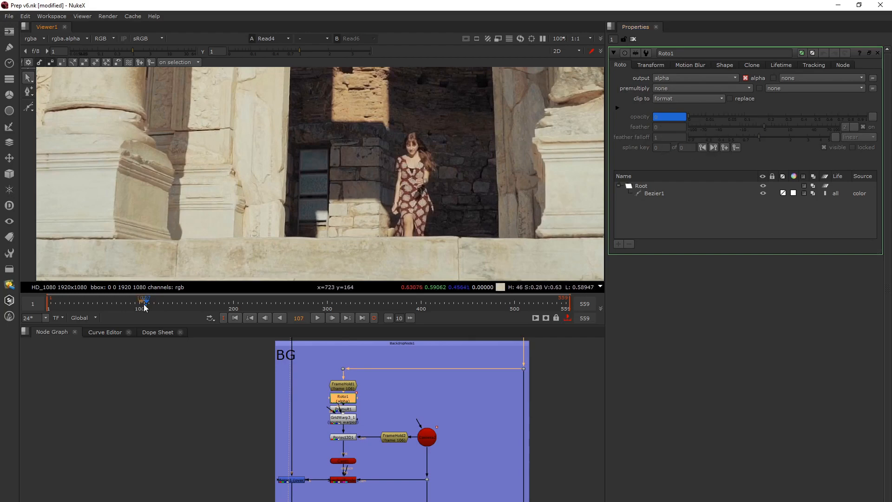
Scrub the footage up to frame 138 and back to frame 106, opening the FrameHold1 properties along the way
{"action": "left_click_drag", "start_coordinate": [144, 306], "coordinate": [175, 308]}
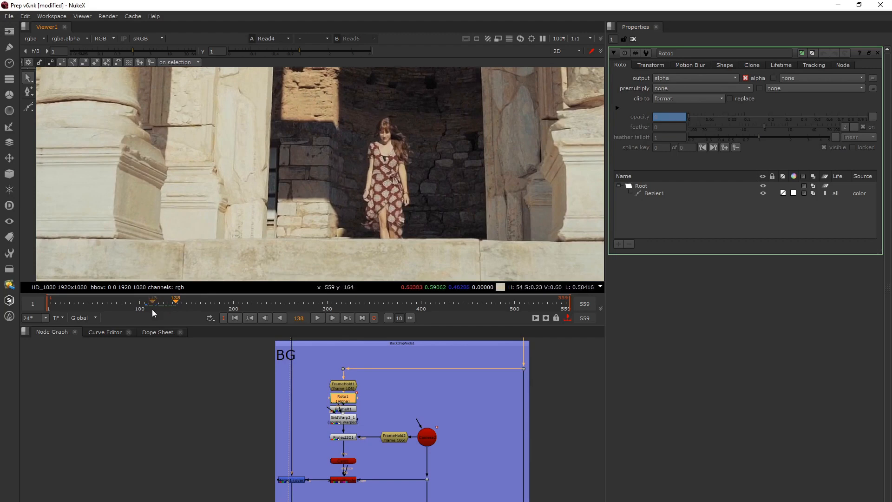
{"action": "double_click", "coordinate": [291, 480]}
{"action": "left_click_drag", "start_coordinate": [171, 302], "coordinate": [147, 302]}
{"action": "double_click", "coordinate": [352, 385]}
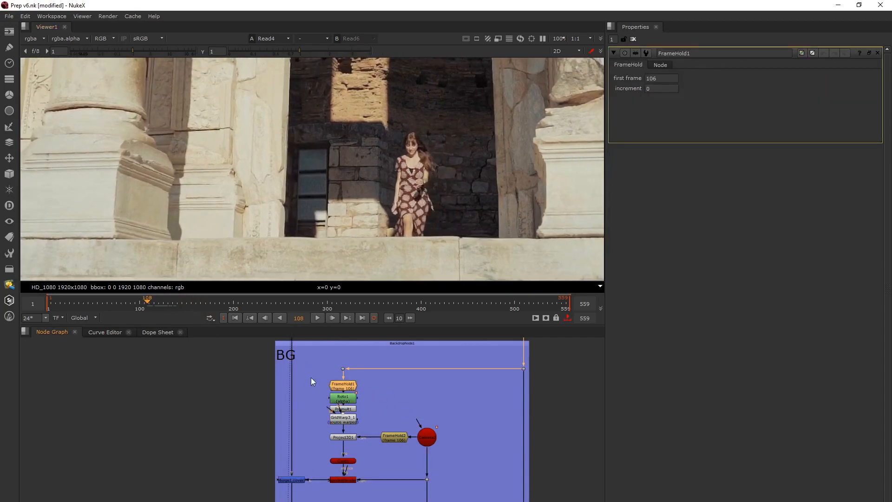
{"action": "left_click", "coordinate": [148, 305]}
{"action": "left_click_drag", "start_coordinate": [147, 305], "coordinate": [145, 305]}
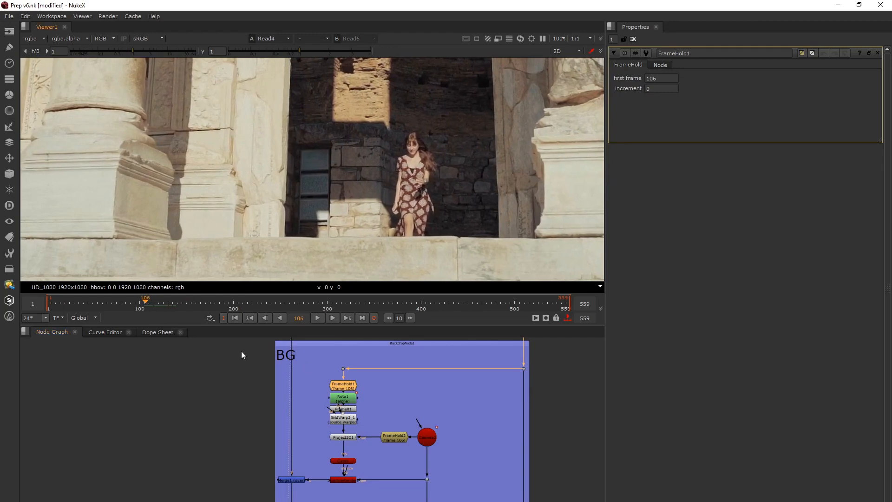
Open the properties of GridWarp3_1, Project3D1 and FrameHold2 in turn
{"action": "double_click", "coordinate": [352, 423]}
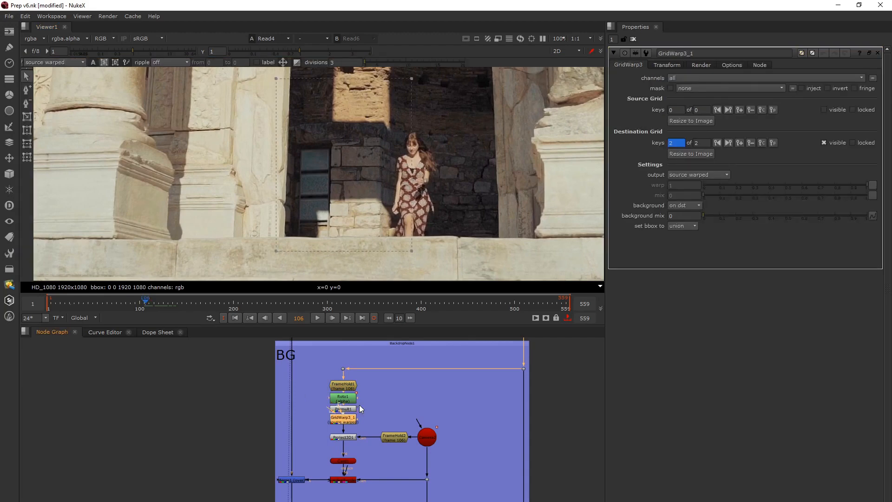
{"action": "scroll", "coordinate": [349, 439], "scroll_direction": "up", "scroll_amount": 4}
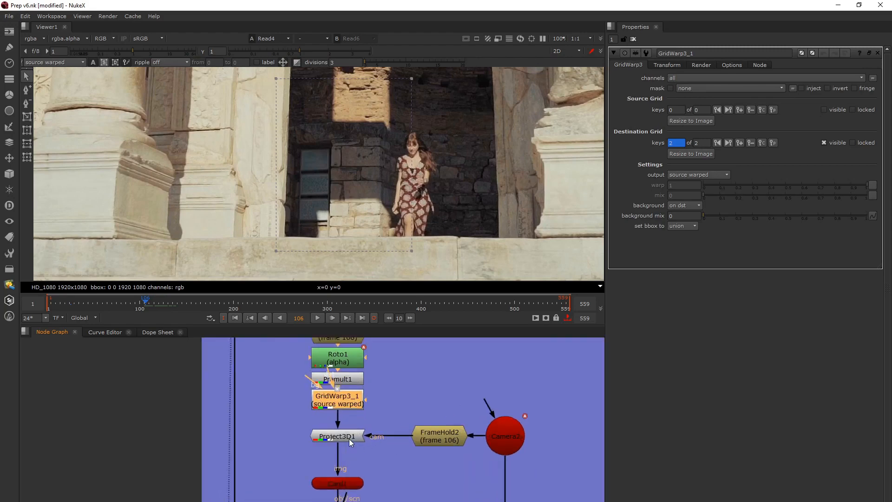
{"action": "double_click", "coordinate": [349, 438]}
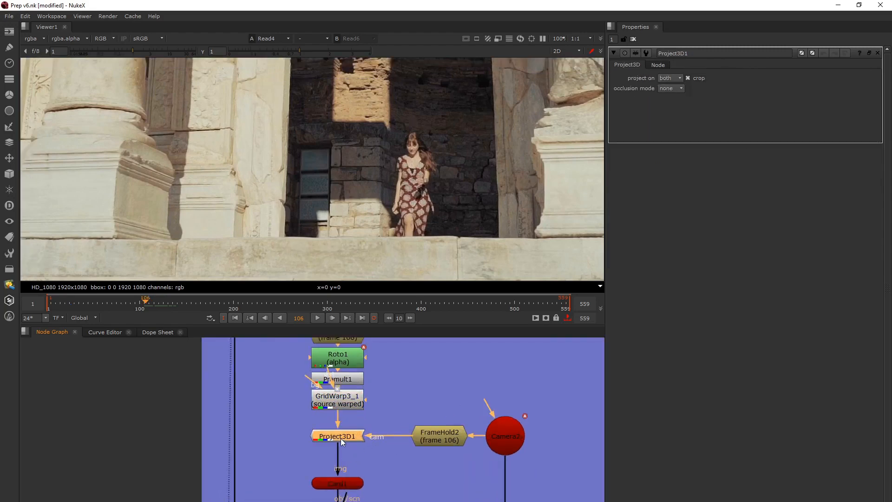
{"action": "middle_click_drag", "start_coordinate": [393, 493], "coordinate": [387, 445]}
{"action": "double_click", "coordinate": [443, 397]}
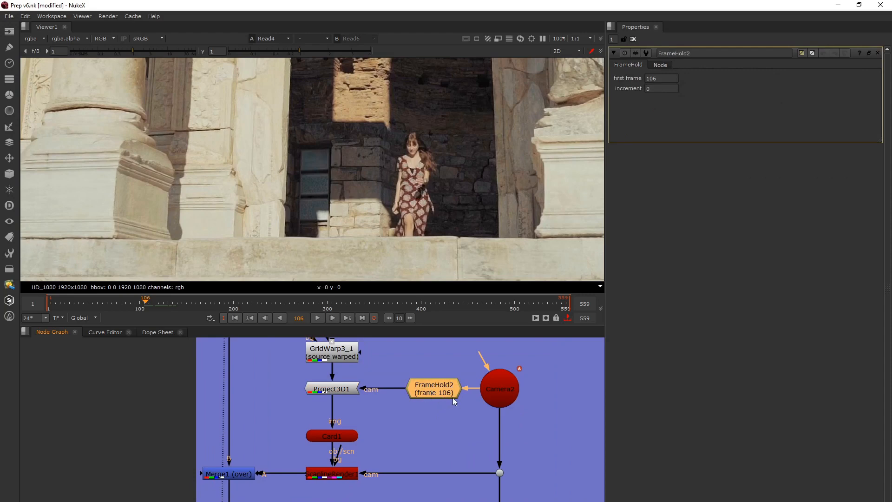
Follow the projection chain from Project3D1 past Card1 and open the ScanlineRender1 properties
{"action": "middle_click_drag", "start_coordinate": [445, 398], "coordinate": [450, 425]}
{"action": "left_click", "coordinate": [338, 419]}
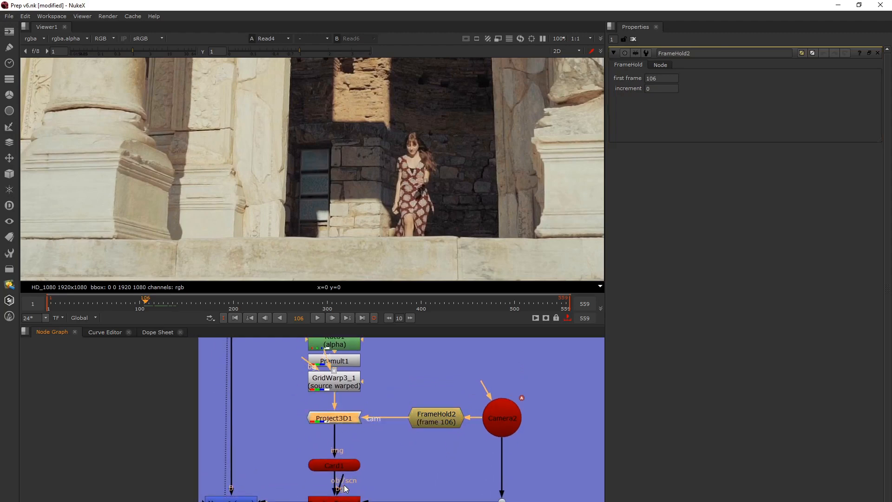
{"action": "middle_click_drag", "start_coordinate": [343, 483], "coordinate": [360, 424]}
{"action": "double_click", "coordinate": [361, 445]}
{"action": "scroll", "coordinate": [361, 445], "scroll_direction": "down", "scroll_amount": 2}
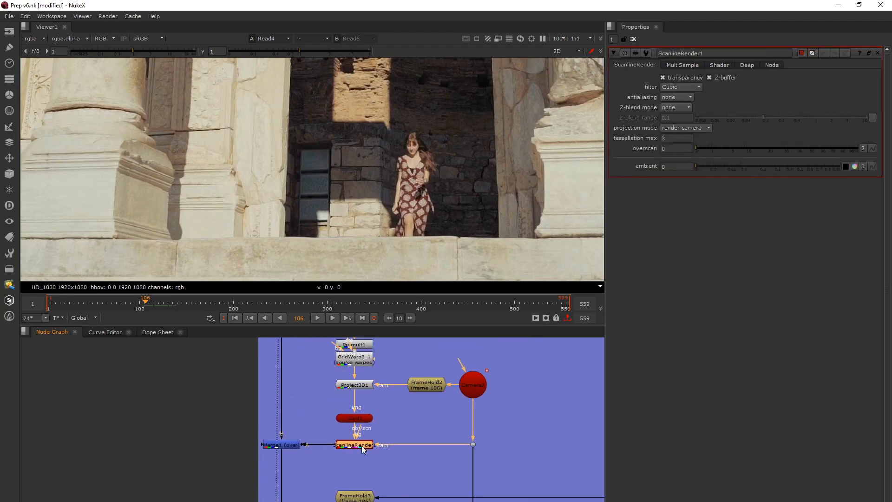
Show the Merge1 output in the viewer and scrub back to frame 35
{"action": "left_click", "coordinate": [291, 444]}
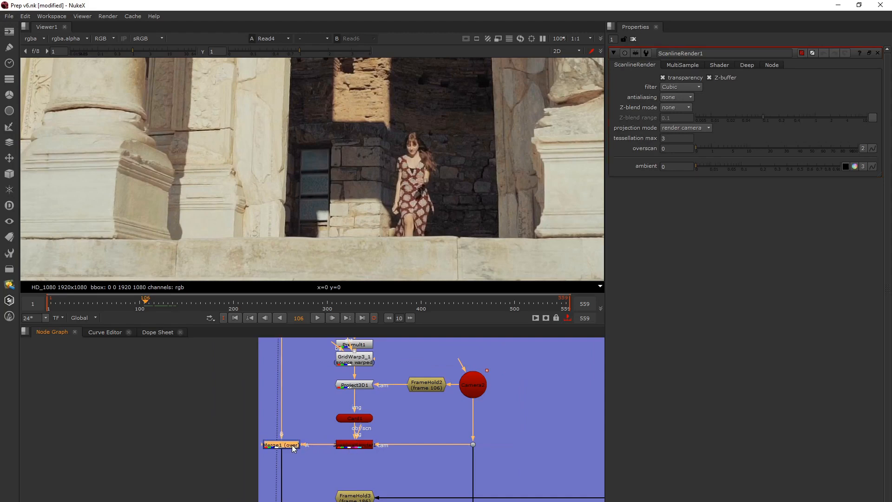
{"action": "key", "text": "1"}
{"action": "scroll", "coordinate": [292, 445], "scroll_direction": "down", "scroll_amount": 4}
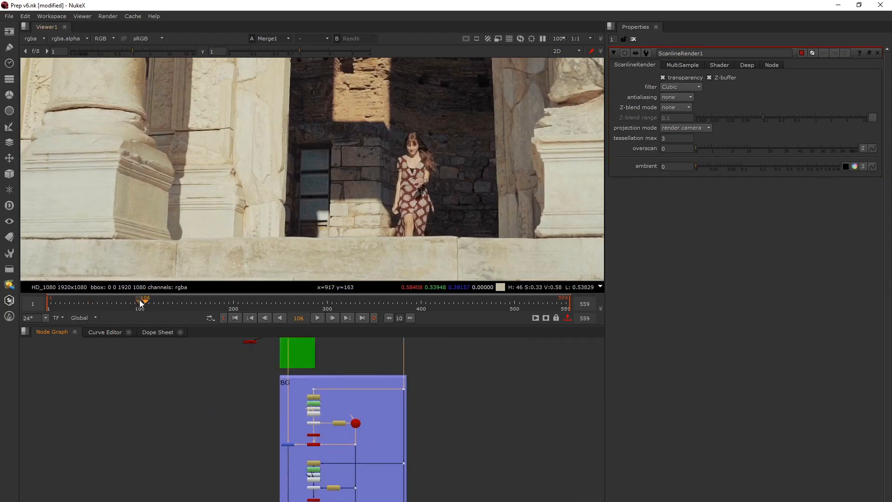
{"action": "left_click_drag", "start_coordinate": [140, 300], "coordinate": [79, 304]}
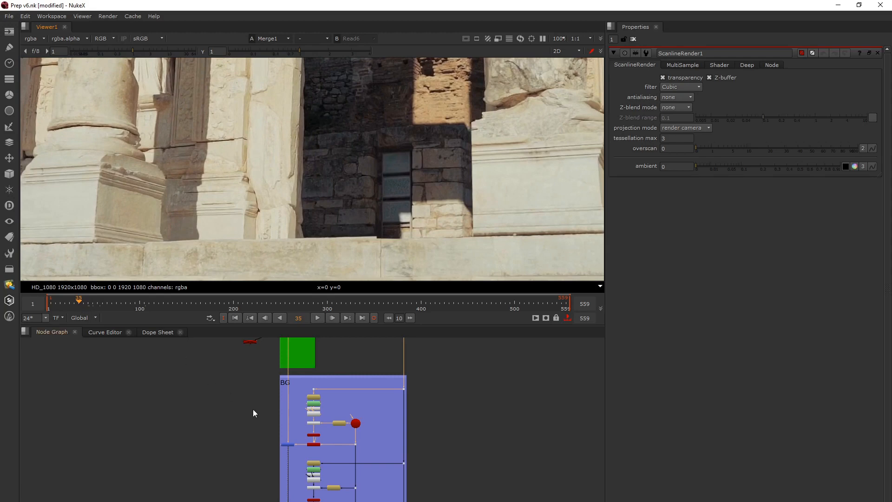
Open the GridWarp3_1 properties, then select Merge1 and examine the whole plate at frame 35
{"action": "scroll", "coordinate": [311, 422], "scroll_direction": "up", "scroll_amount": 4}
{"action": "double_click", "coordinate": [317, 411]}
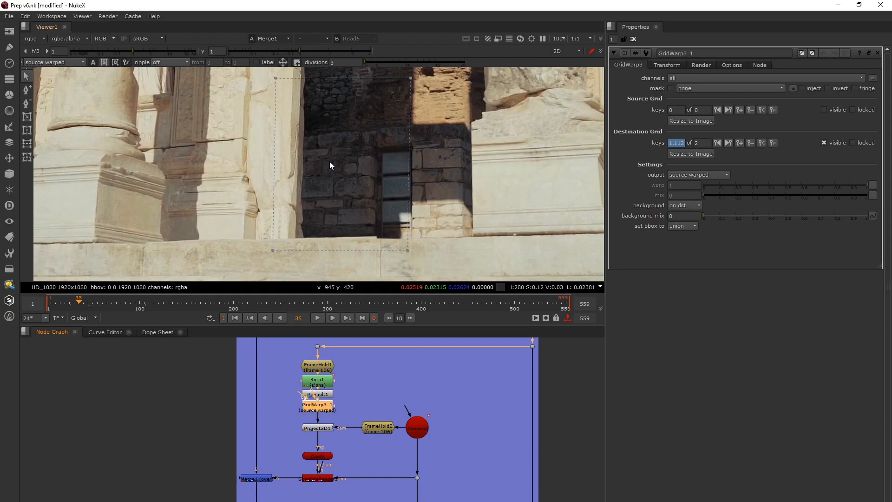
{"action": "left_click", "coordinate": [267, 480]}
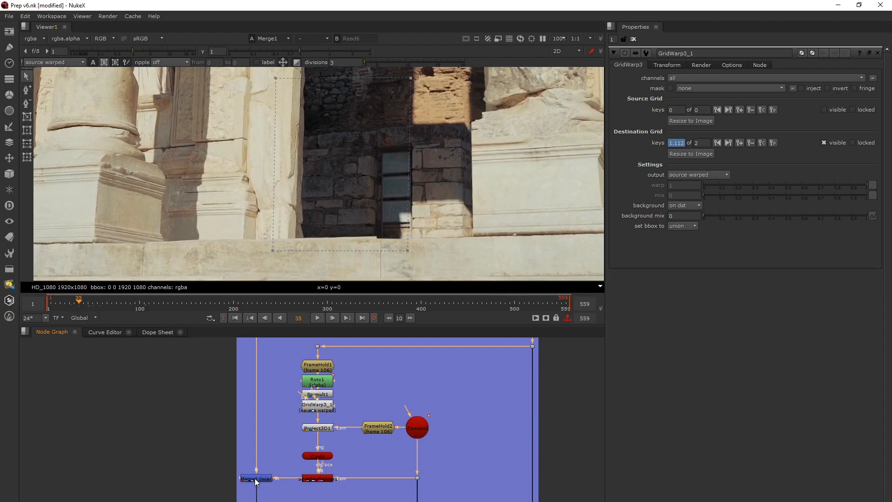
{"action": "scroll", "coordinate": [289, 235], "scroll_direction": "down", "scroll_amount": 3}
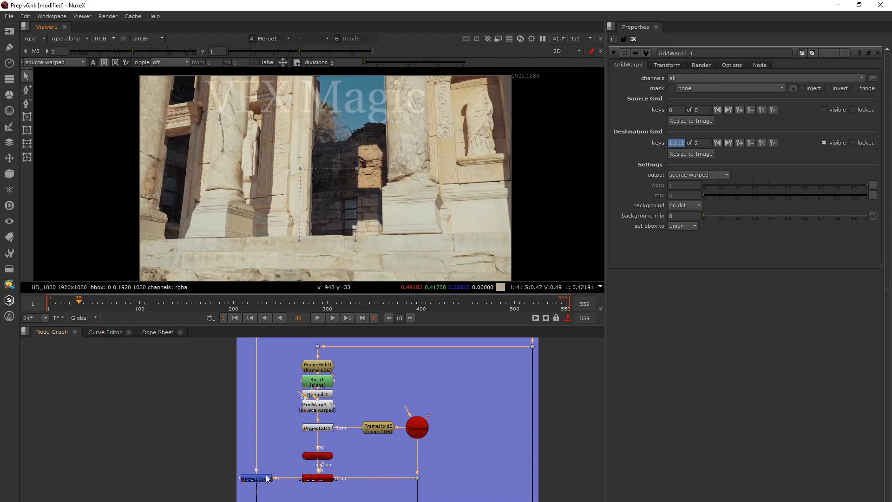
Locate FrameHold3 in the second BG projection setup and go to its held frame, 186
{"action": "scroll", "coordinate": [327, 425], "scroll_direction": "down", "scroll_amount": 5}
{"action": "scroll", "coordinate": [332, 410], "scroll_direction": "up", "scroll_amount": 2}
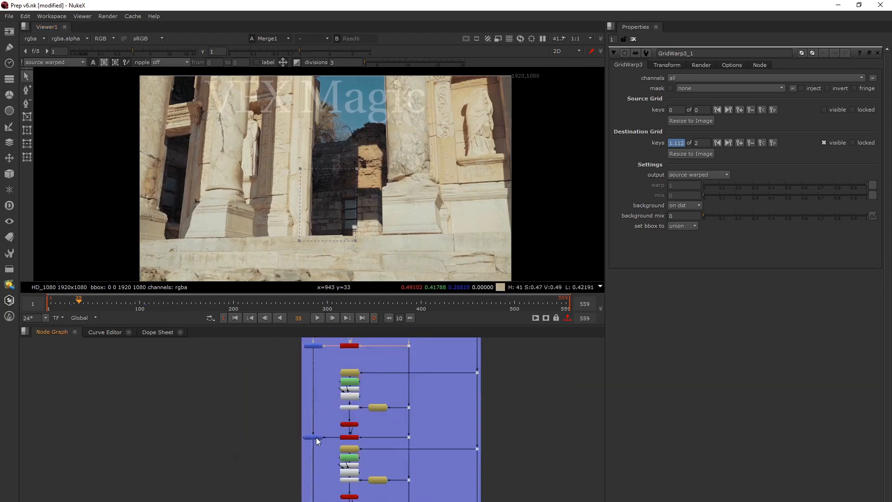
{"action": "scroll", "coordinate": [349, 446], "scroll_direction": "up", "scroll_amount": 5}
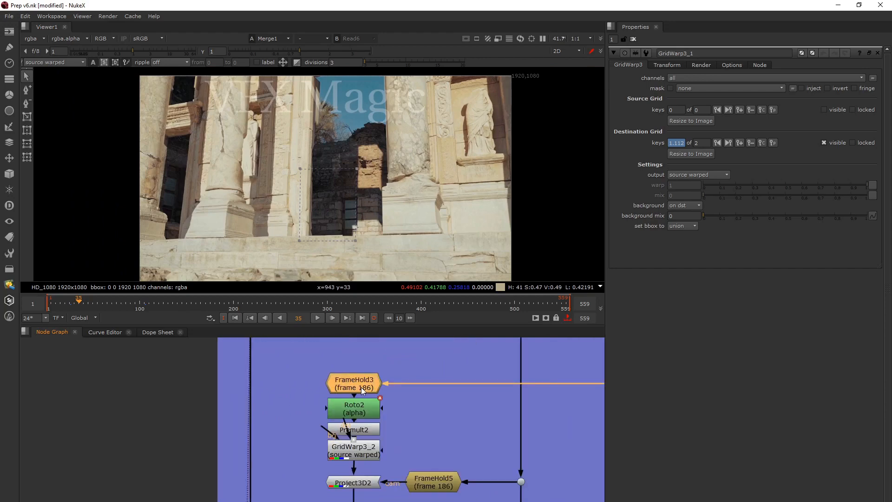
{"action": "left_click", "coordinate": [206, 305]}
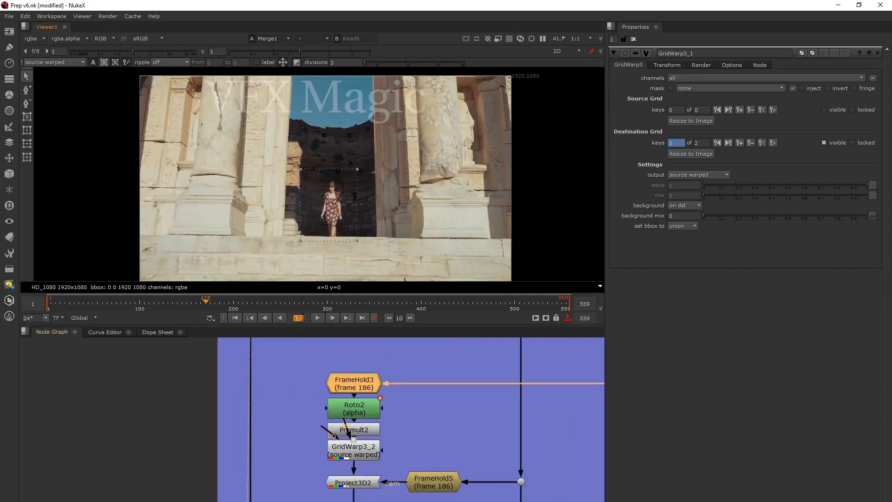
{"action": "left_click", "coordinate": [299, 318]}
{"action": "type", "text": "186"}
{"action": "key", "text": "Return"}
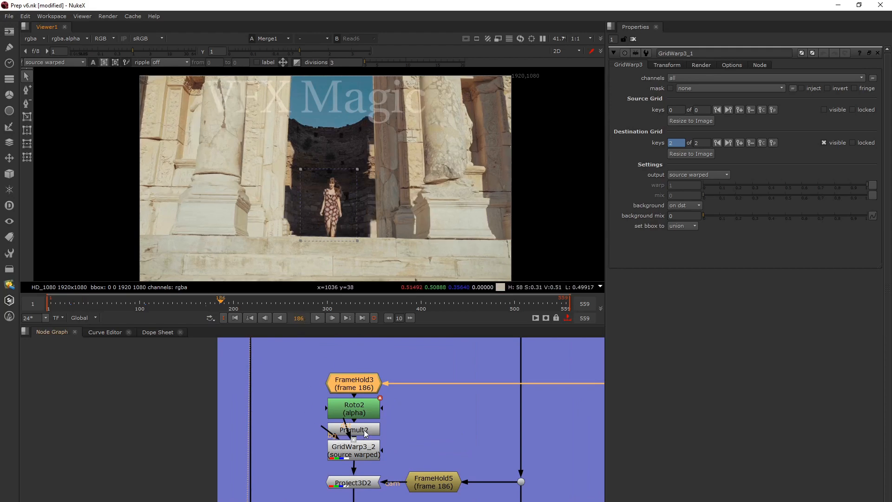
Open the Roto2 properties, inspect its shape beside the woman at frame 186, and scrub back to frame 150
{"action": "double_click", "coordinate": [365, 416]}
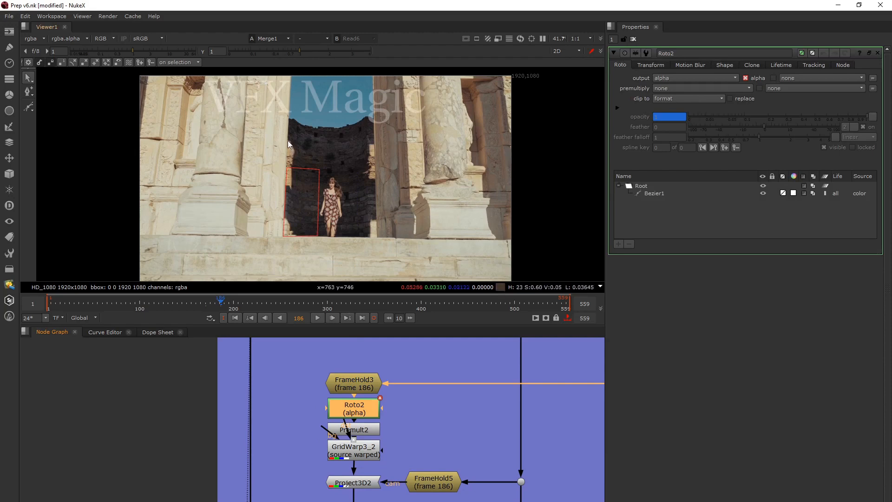
{"action": "scroll", "coordinate": [301, 186], "scroll_direction": "up", "scroll_amount": 2}
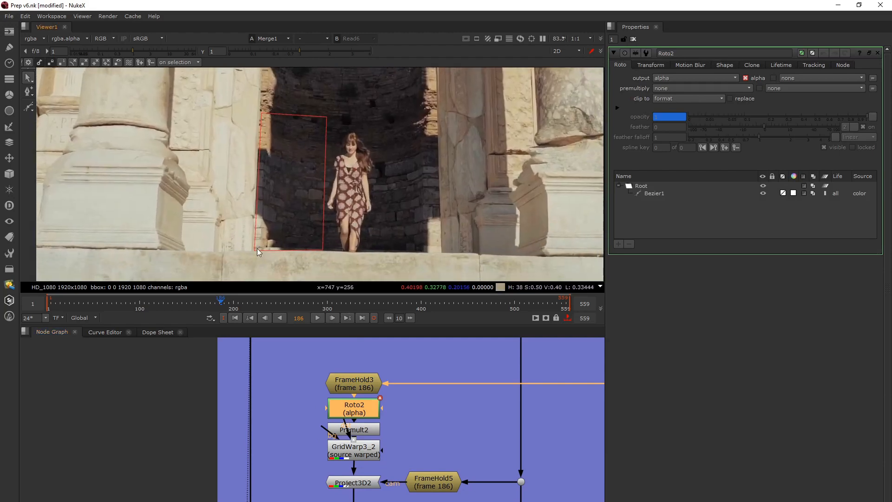
{"action": "left_click_drag", "start_coordinate": [222, 304], "coordinate": [186, 310]}
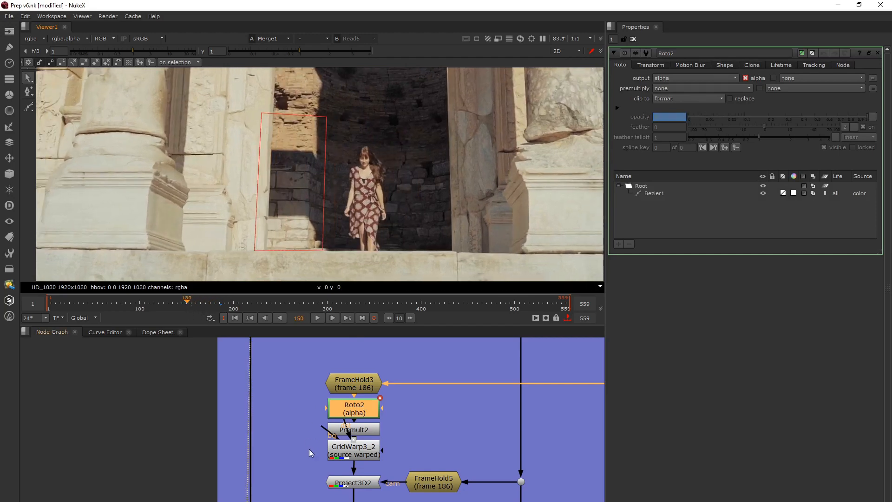
Show the Merge2 output in the viewer at frame 150 and return to frame 186
{"action": "middle_click_drag", "start_coordinate": [308, 448], "coordinate": [337, 342]}
{"action": "left_click", "coordinate": [295, 457]}
{"action": "key", "text": "1"}
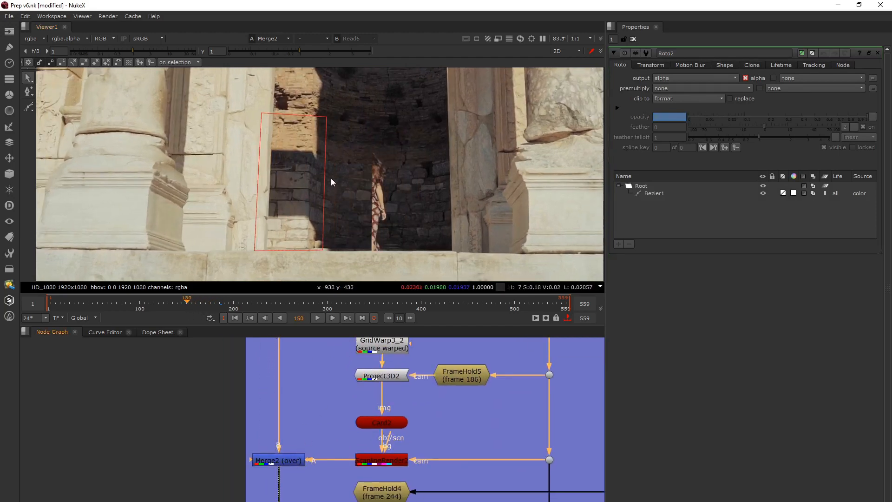
{"action": "left_click", "coordinate": [207, 310]}
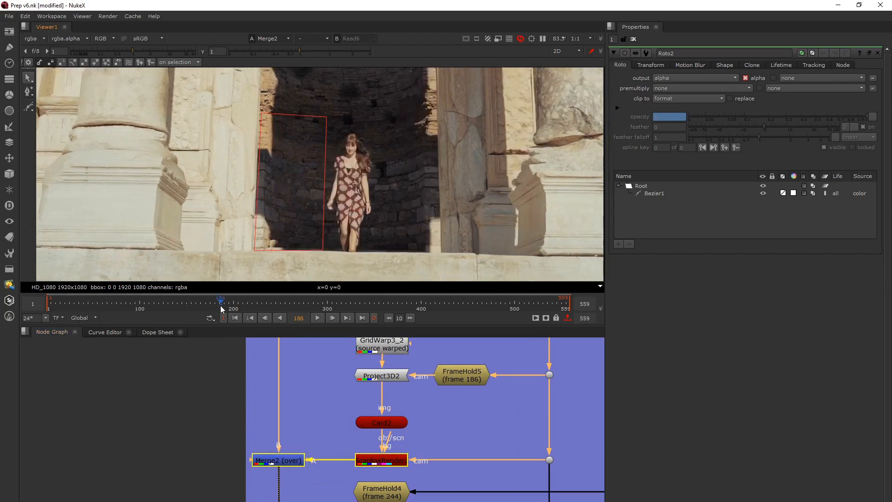
Select Roto2 in the second BG projection setup and check its opacity keyframes at frames 186 and 187
{"action": "mouse_move", "coordinate": [206, 307]}
{"action": "left_mouse_down"}
{"action": "mouse_move", "coordinate": [189, 307]}
{"action": "mouse_move", "coordinate": [221, 316]}
{"action": "left_mouse_up"}
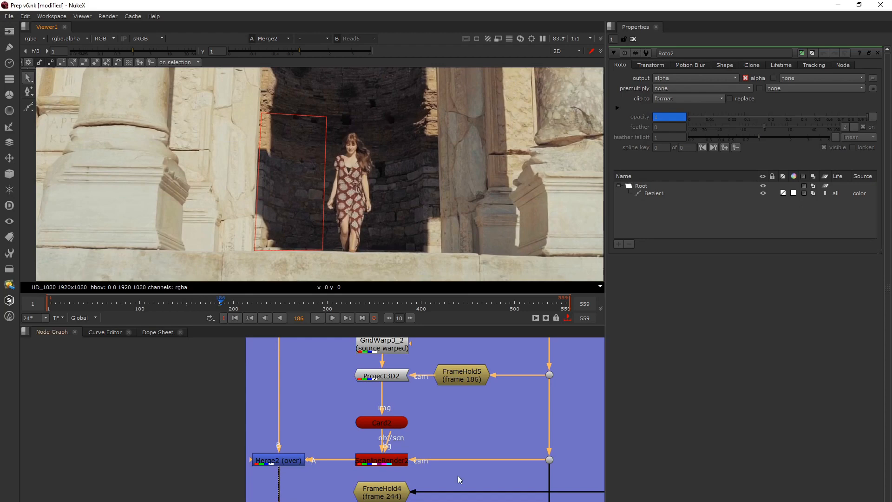
{"action": "scroll", "coordinate": [405, 471], "scroll_direction": "down", "scroll_amount": 5}
{"action": "left_click", "coordinate": [394, 411]}
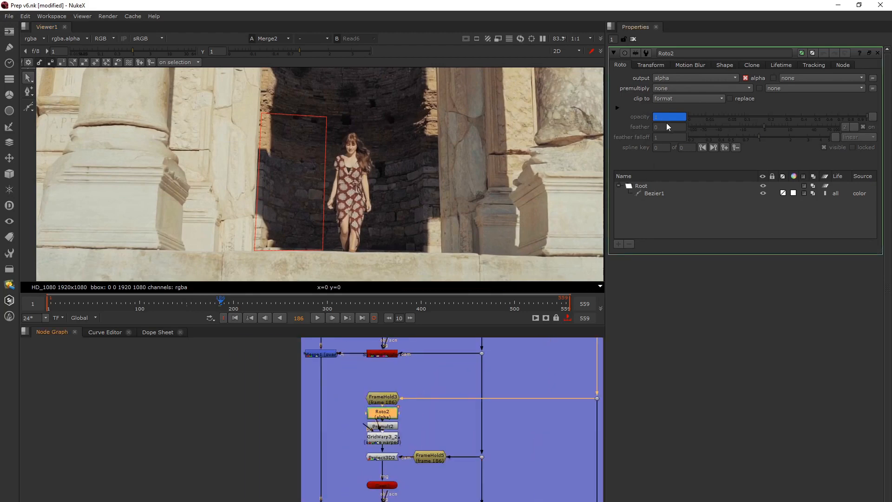
{"action": "type", "text": "0"}
{"action": "key", "text": "Return"}
{"action": "key", "text": "Right"}
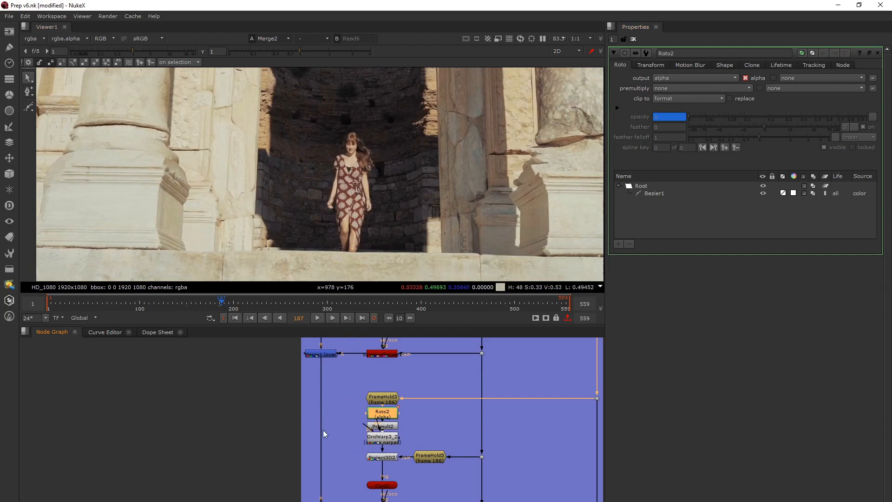
Open the Merge2 properties and scrub back to frame 124 to review the second projection's patch
{"action": "middle_click_drag", "start_coordinate": [353, 459], "coordinate": [353, 434]}
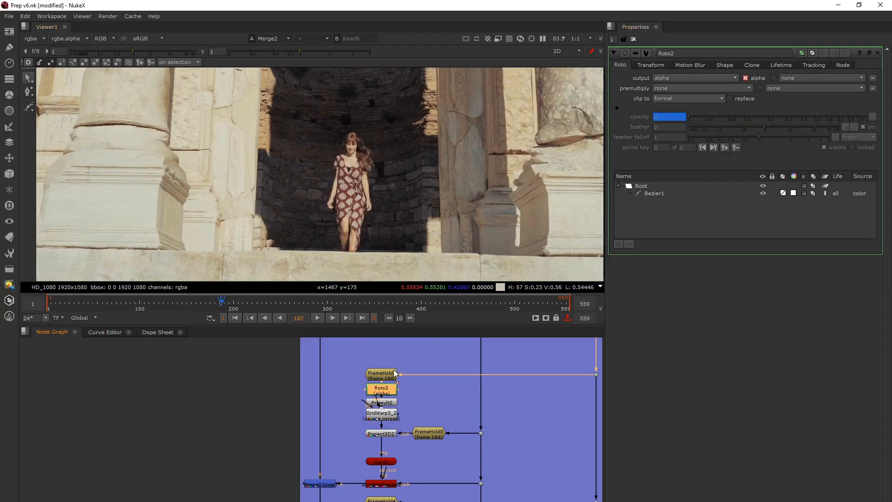
{"action": "middle_click_drag", "start_coordinate": [396, 416], "coordinate": [400, 397]}
{"action": "left_click", "coordinate": [338, 466]}
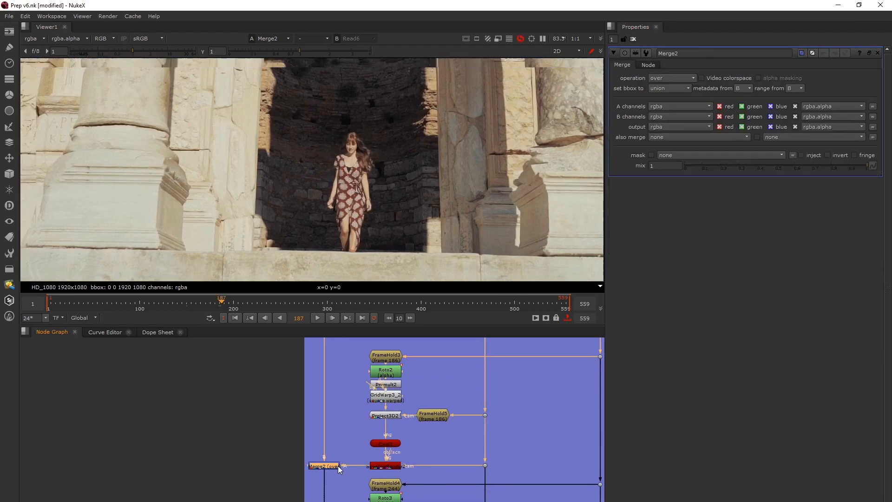
{"action": "left_click_drag", "start_coordinate": [220, 302], "coordinate": [162, 303]}
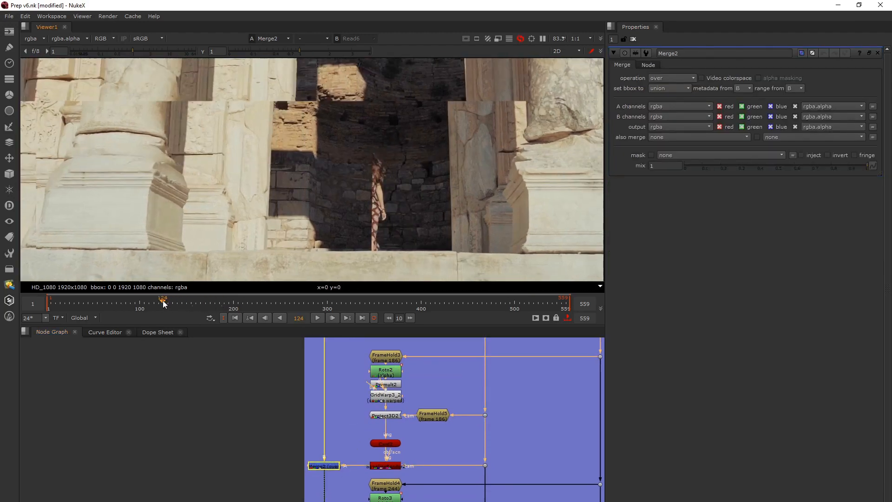
Show FrameHold4 of the third BG projection setup in the viewer and go to its held frame, 244
{"action": "middle_click_drag", "start_coordinate": [266, 442], "coordinate": [256, 332]}
{"action": "left_click", "coordinate": [375, 378]}
{"action": "key", "text": "1"}
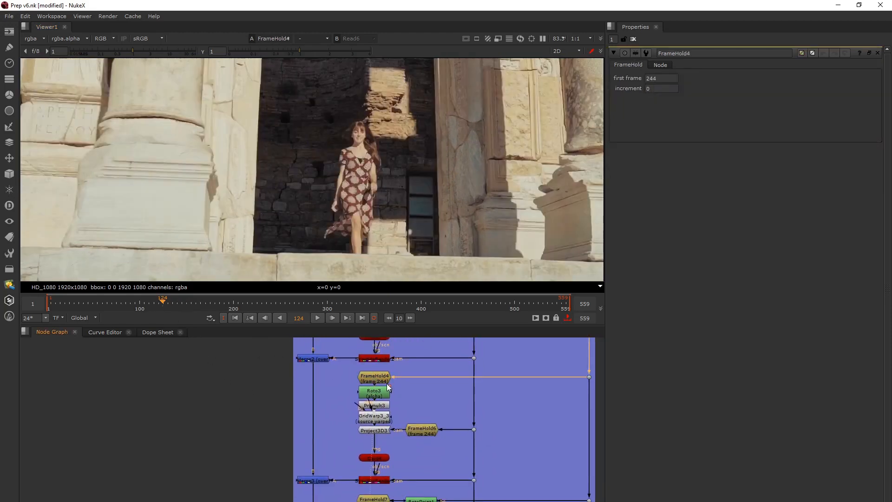
{"action": "left_click", "coordinate": [309, 319]}
{"action": "type", "text": "244"}
{"action": "key", "text": "Return"}
Compare the Merge3 output with the third setup's ScanlineRender patch at frame 244
{"action": "middle_click_drag", "start_coordinate": [341, 455], "coordinate": [333, 414]}
{"action": "left_click", "coordinate": [306, 437]}
{"action": "key", "text": "1"}
{"action": "left_click", "coordinate": [371, 440]}
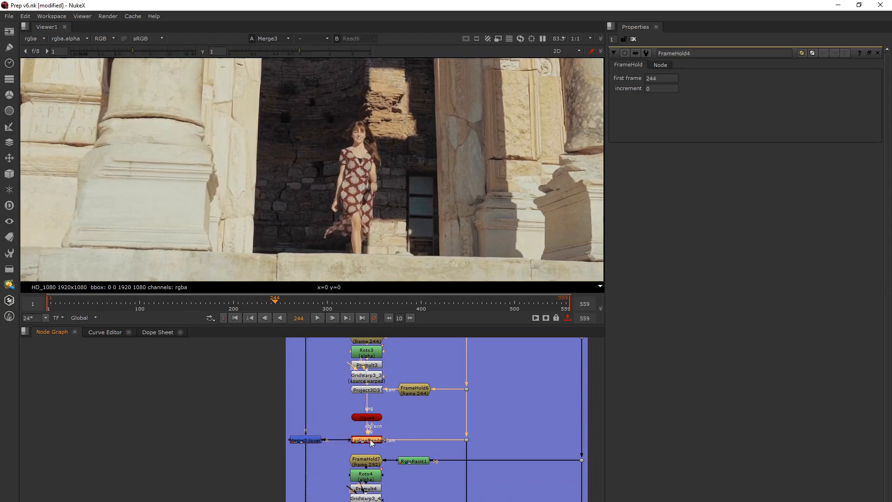
{"action": "key", "text": "1"}
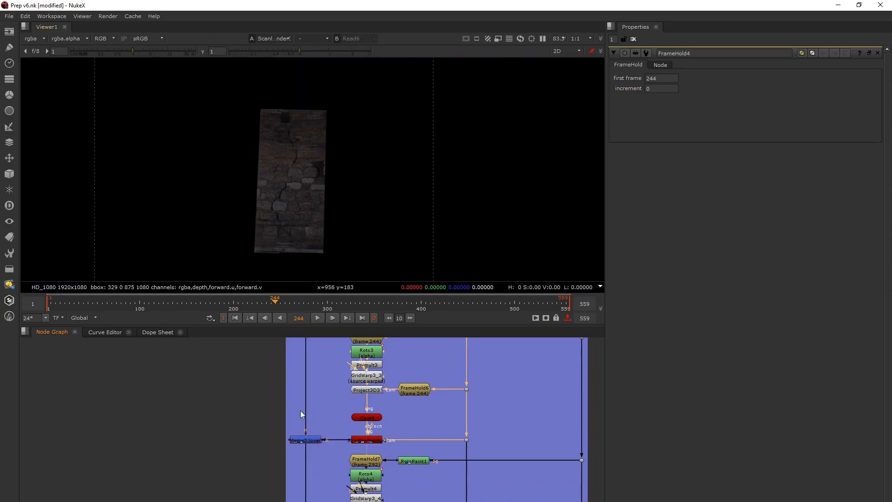
{"action": "left_click", "coordinate": [307, 439]}
{"action": "key", "text": "1"}
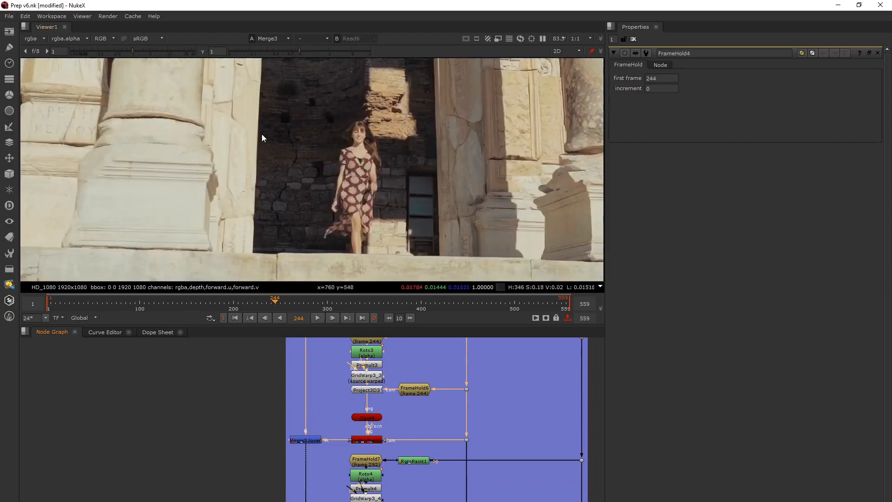
Open the Roto3 properties to inspect its shape, and show the Merge4 output in the viewer
{"action": "double_click", "coordinate": [366, 352]}
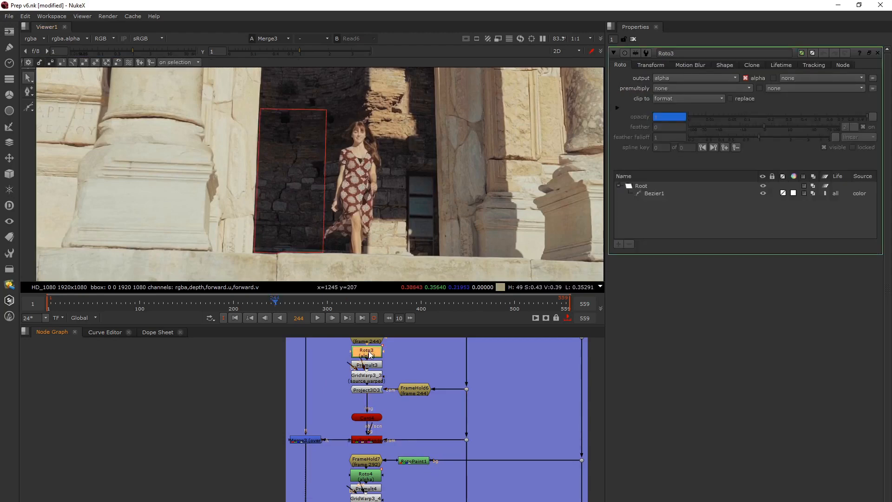
{"action": "middle_click_drag", "start_coordinate": [342, 451], "coordinate": [342, 404]}
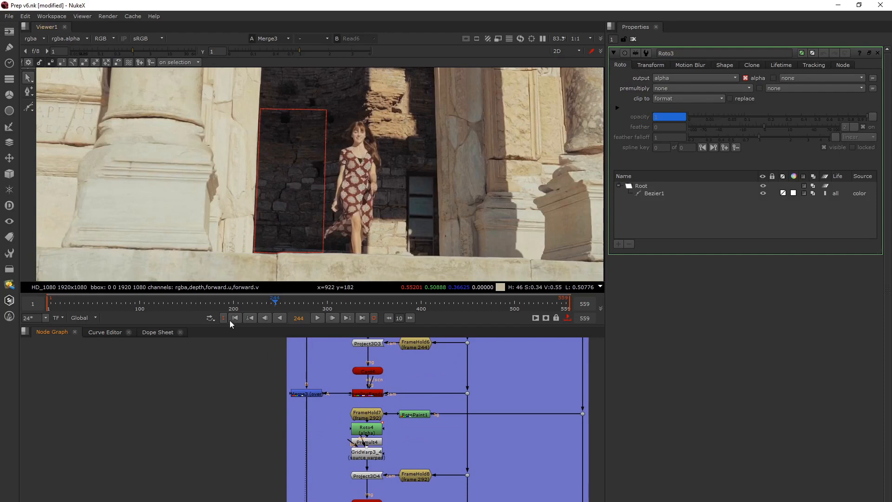
{"action": "middle_click_drag", "start_coordinate": [309, 489], "coordinate": [296, 401]}
{"action": "left_click", "coordinate": [300, 439]}
{"action": "key", "text": "1"}
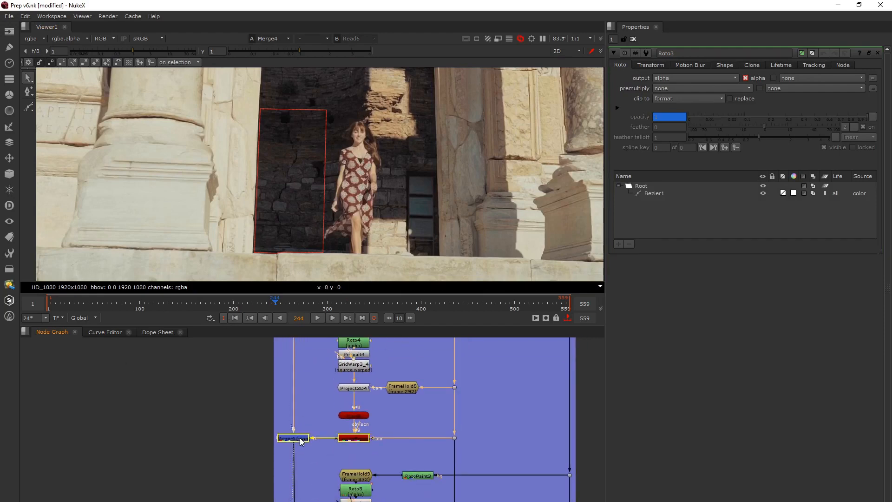
Go to frame 292, held by FrameHold7 in the fourth BG projection setup, and view that setup's ScanlineRender output
{"action": "middle_click_drag", "start_coordinate": [353, 391], "coordinate": [331, 465]}
{"action": "left_click", "coordinate": [334, 401]}
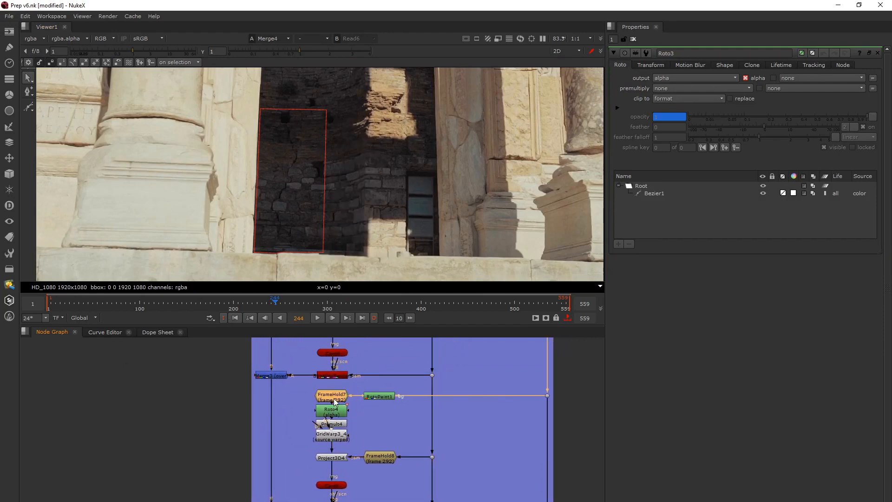
{"action": "left_click", "coordinate": [301, 317]}
{"action": "type", "text": "292"}
{"action": "key", "text": "Return"}
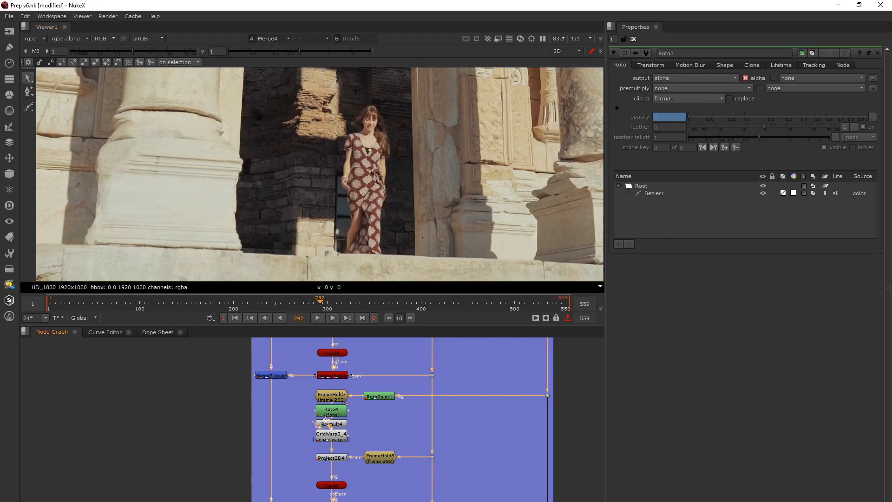
{"action": "key", "text": "1"}
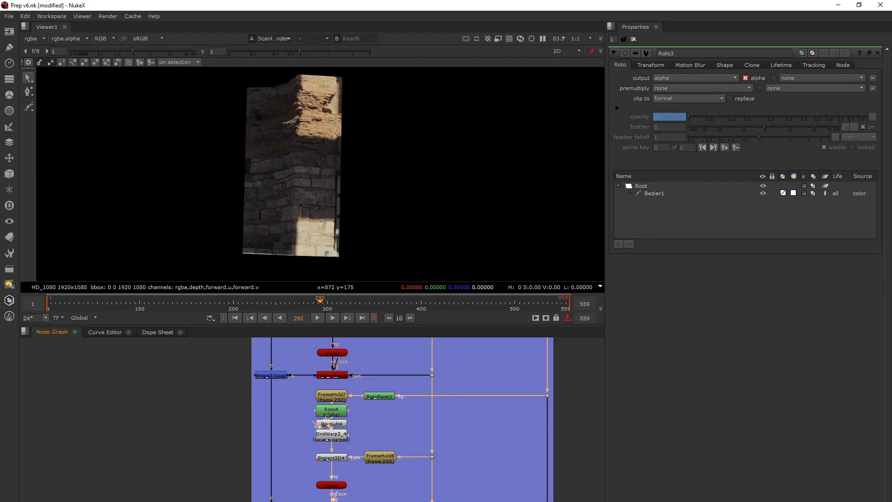
{"action": "scroll", "coordinate": [436, 382], "scroll_direction": "down", "scroll_amount": 3}
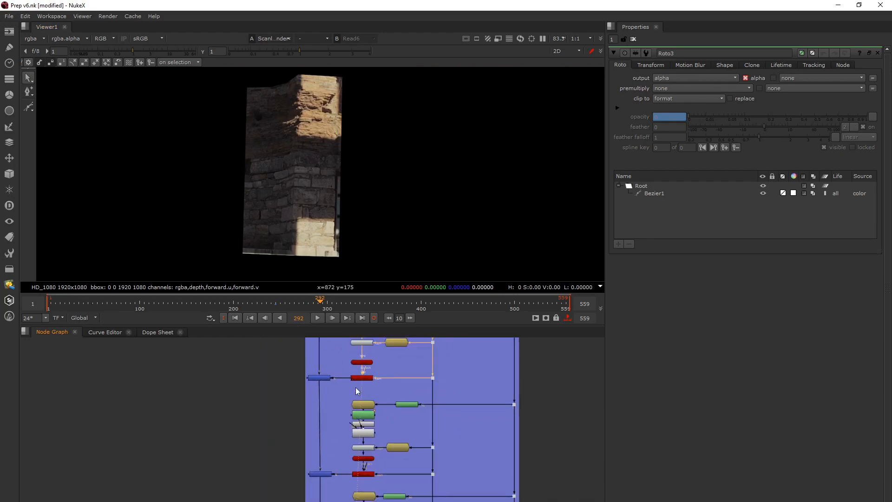
{"action": "middle_click_drag", "start_coordinate": [372, 377], "coordinate": [364, 459]}
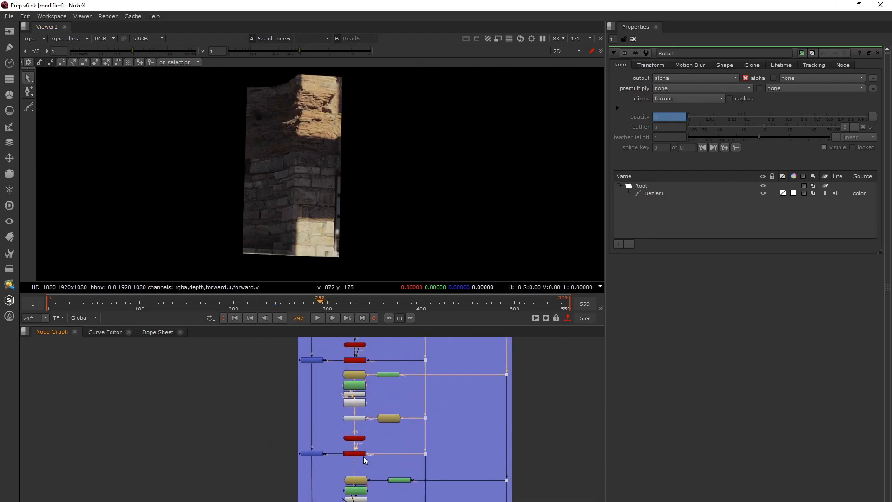
Open the Roto4 properties and step between frames 292 and 293 to check when its shape is active
{"action": "left_click", "coordinate": [354, 385]}
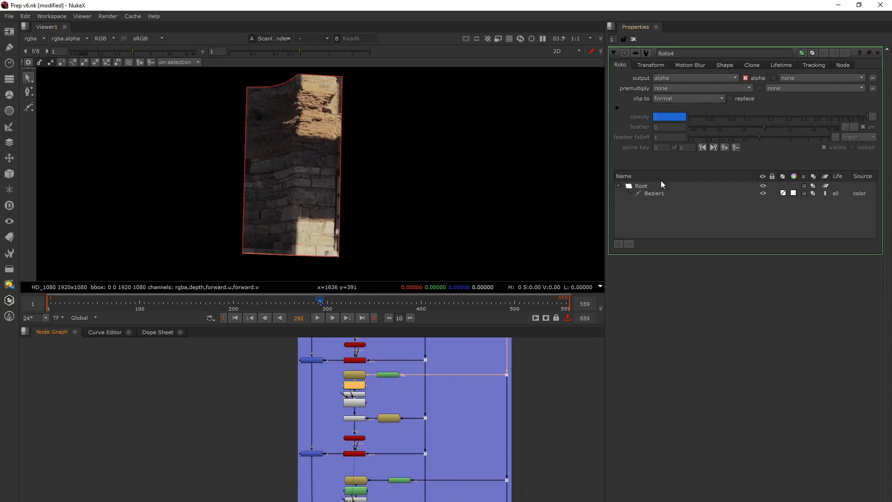
{"action": "key", "text": "Right"}
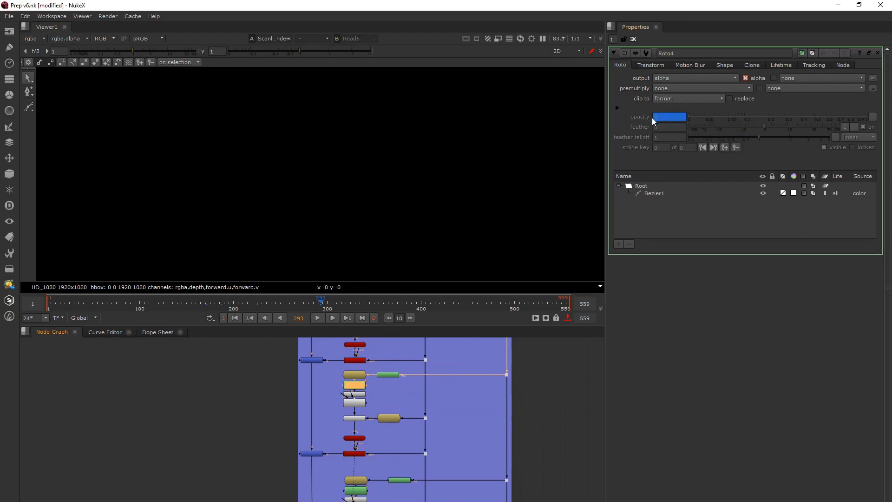
{"action": "key", "text": "Left"}
{"action": "key", "text": "Right"}
{"action": "key", "text": "Left"}
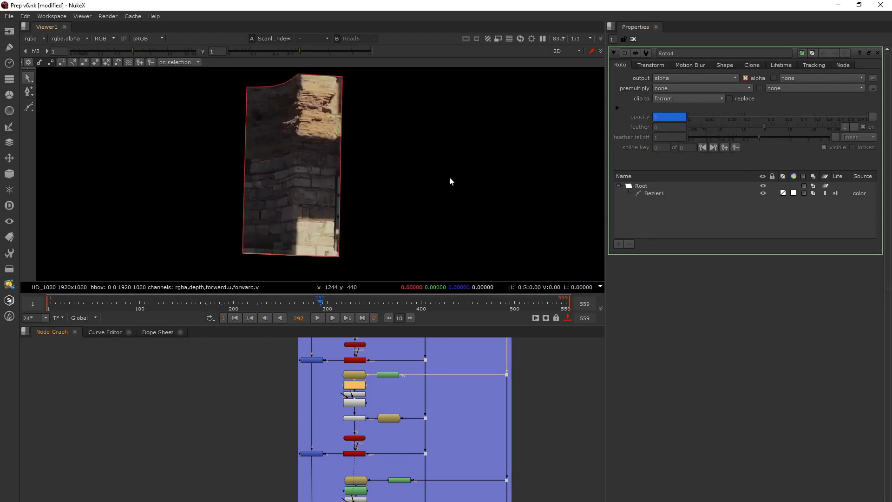
Show the Merge5 output at frame 292 and examine the base of the window and doorway up close
{"action": "middle_click_drag", "start_coordinate": [325, 499], "coordinate": [328, 420]}
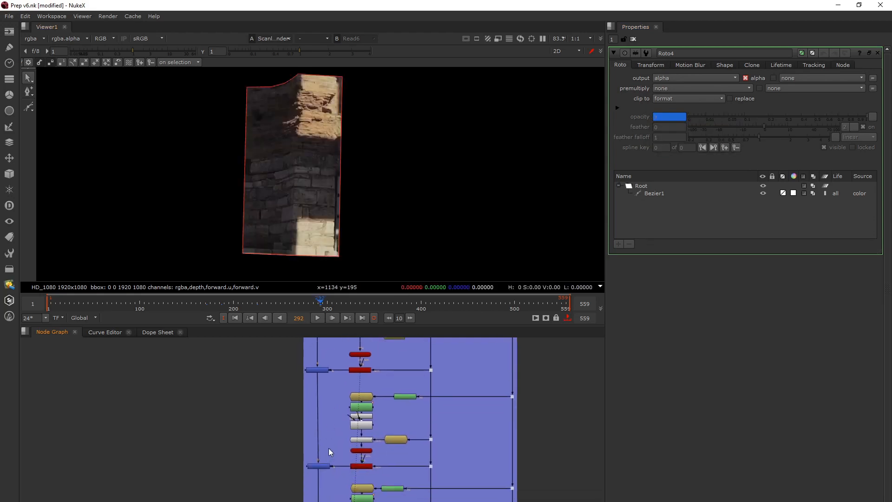
{"action": "scroll", "coordinate": [320, 478], "scroll_direction": "up", "scroll_amount": 3}
{"action": "left_click", "coordinate": [321, 466]}
{"action": "key", "text": "1"}
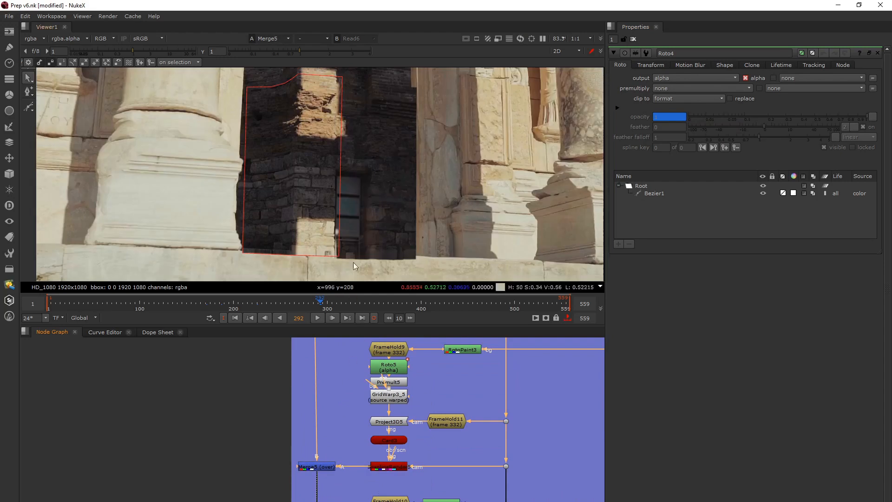
{"action": "middle_click_drag", "start_coordinate": [398, 380], "coordinate": [397, 398]}
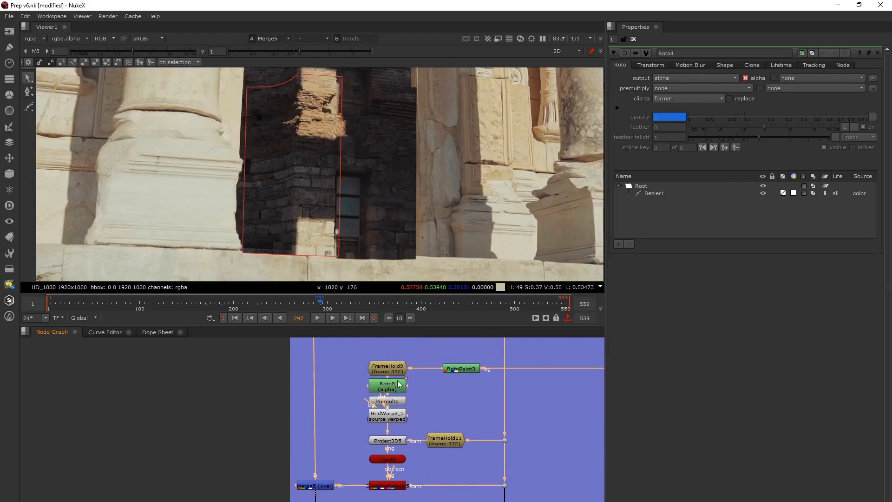
{"action": "scroll", "coordinate": [351, 180], "scroll_direction": "up", "scroll_amount": 3}
{"action": "middle_click_drag", "start_coordinate": [349, 183], "coordinate": [337, 112]}
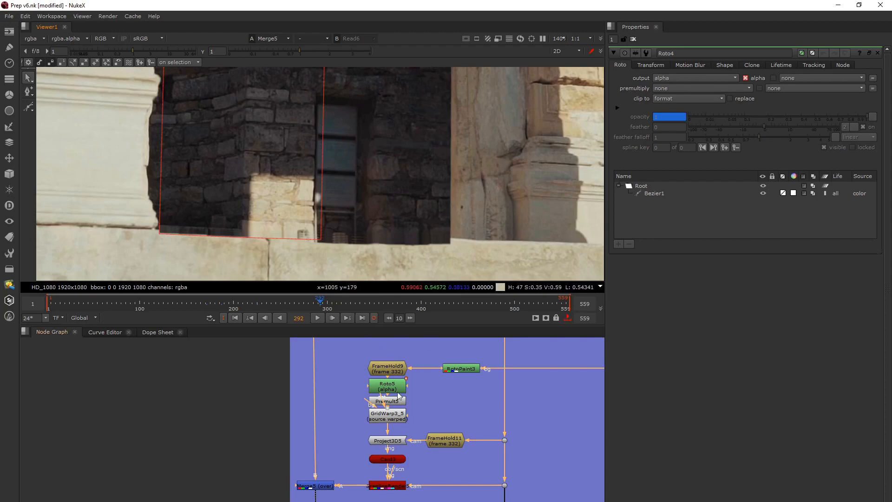
Open the RotoPaint3 properties and show its output in the viewer, beside FrameHold9
{"action": "double_click", "coordinate": [457, 369]}
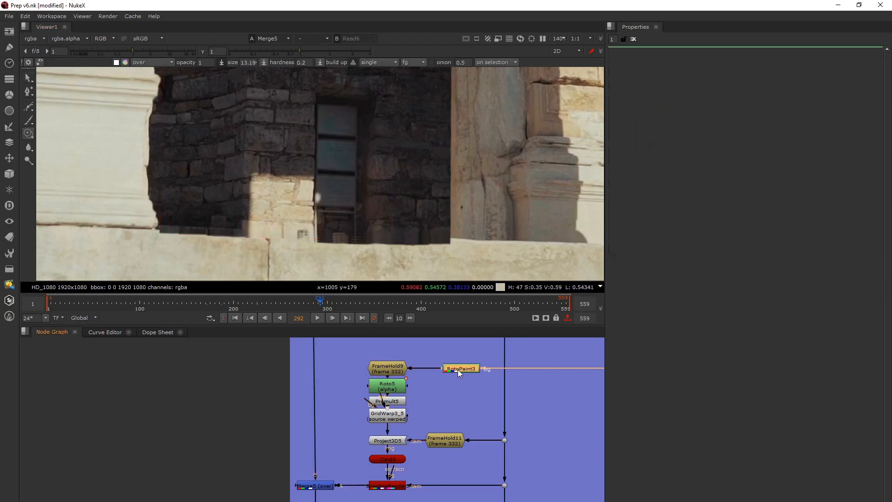
{"action": "key", "text": "1"}
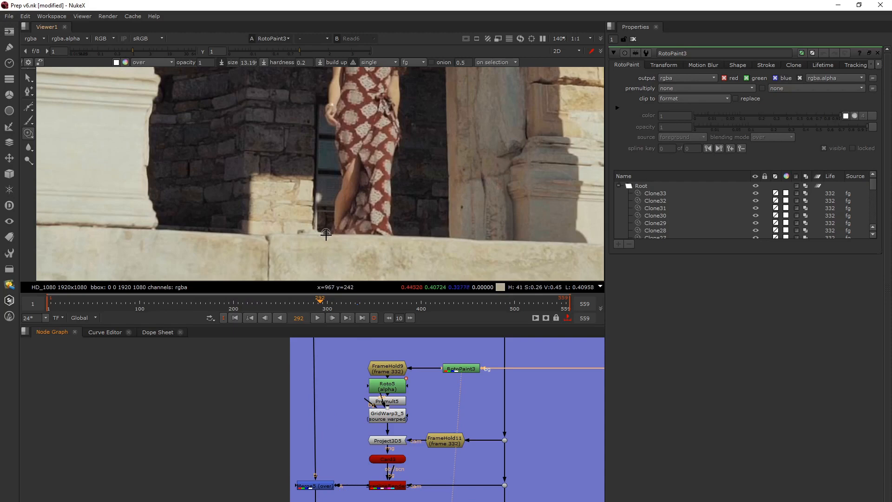
{"action": "left_click", "coordinate": [462, 369]}
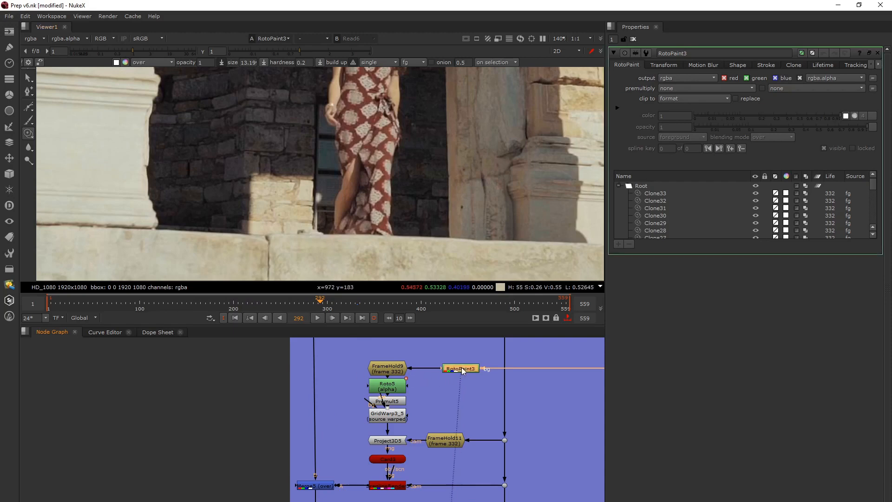
{"action": "left_click", "coordinate": [457, 371]}
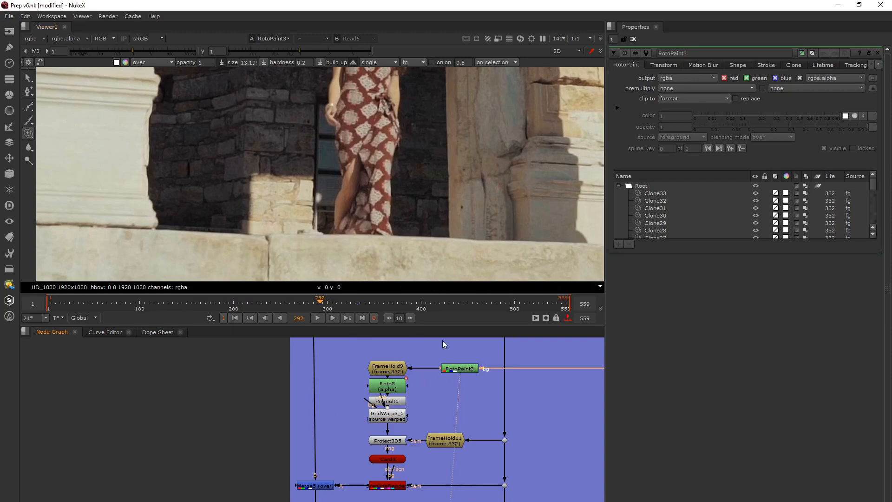
{"action": "left_click", "coordinate": [460, 370]}
{"action": "scroll", "coordinate": [396, 371], "scroll_direction": "up", "scroll_amount": 2}
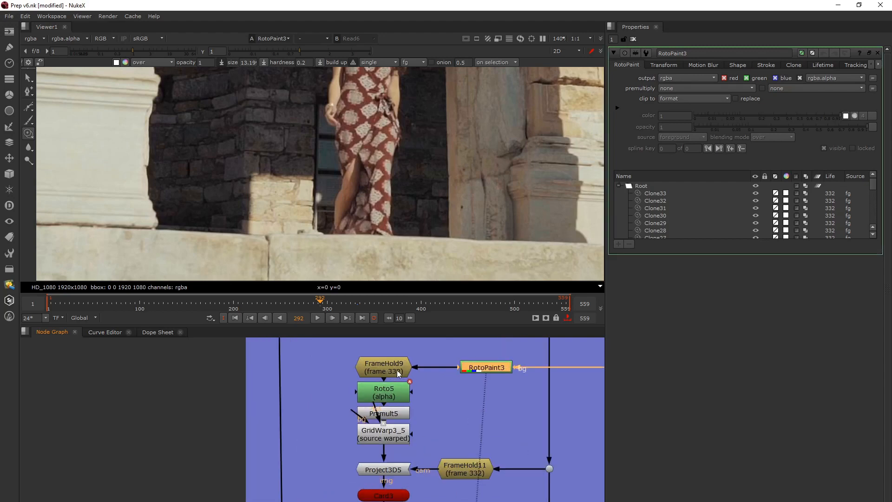
Go to frame 332, the frame held by FrameHold9, to view the RotoPaint3 clone strokes
{"action": "key", "text": "BackSpace"}
{"action": "type", "text": "332"}
{"action": "key", "text": "Return"}
{"action": "left_click", "coordinate": [208, 404]}
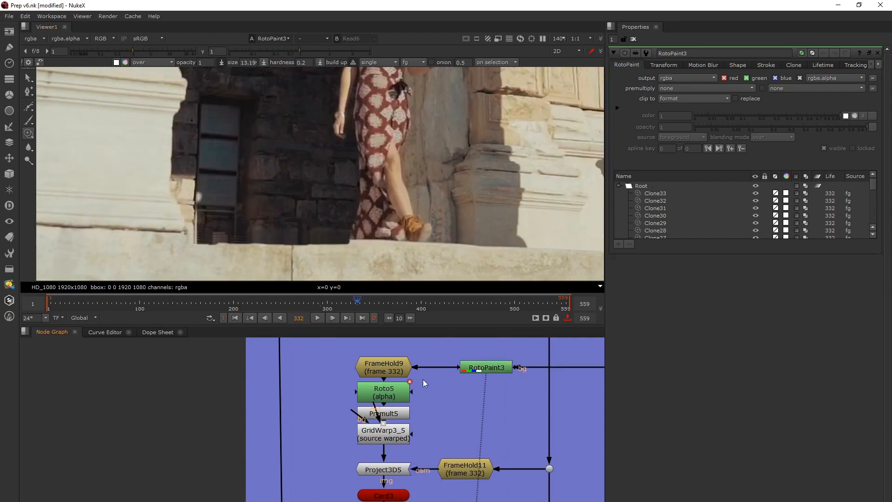
Toggle RotoPaint3 off and on at frame 332 to compare its clone strokes, and examine the window base up close
{"action": "left_click", "coordinate": [479, 369]}
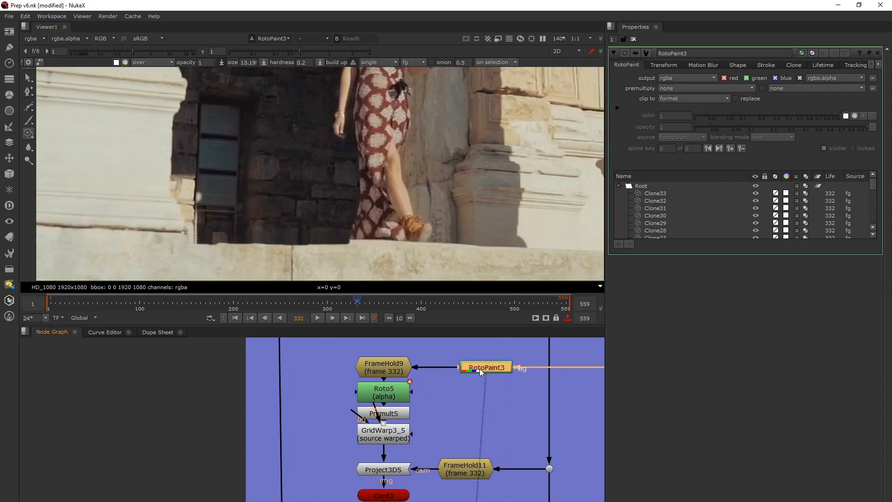
{"action": "key", "text": "d"}
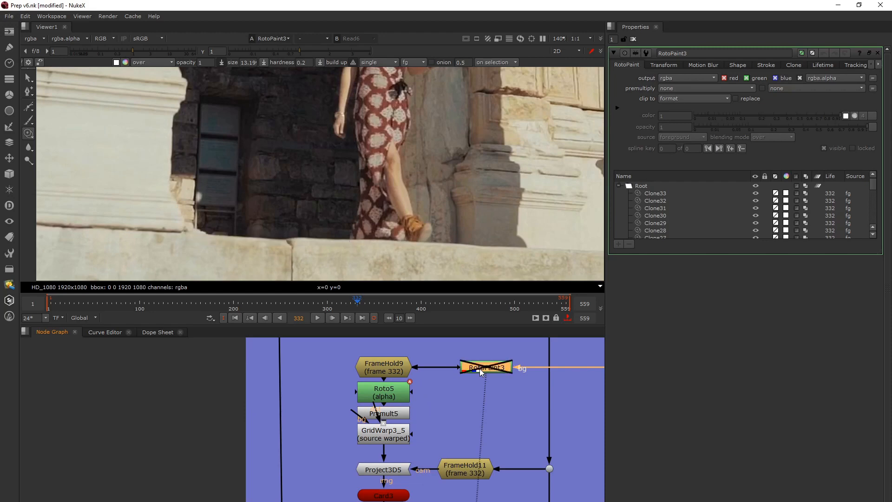
{"action": "key", "text": "d"}
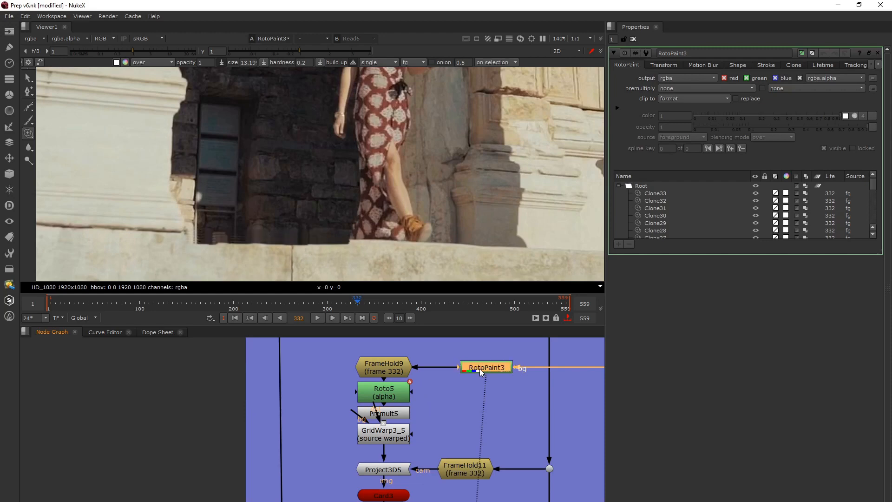
{"action": "key", "text": "d"}
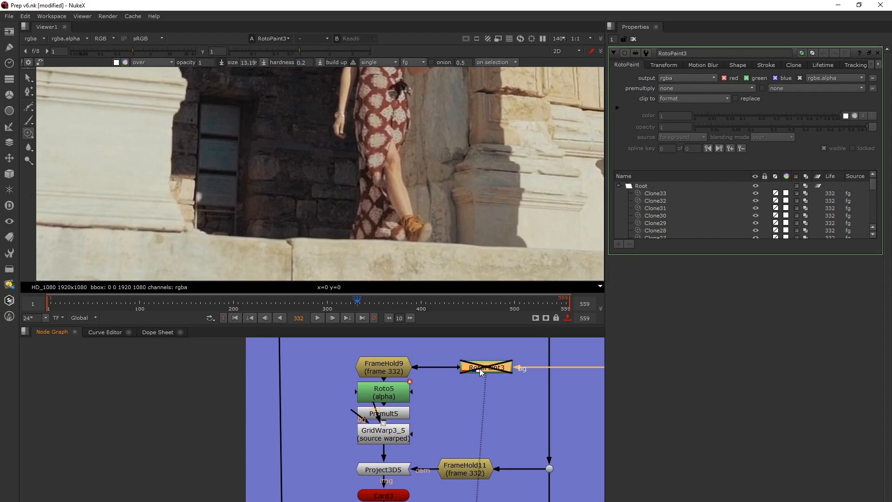
{"action": "key", "text": "d"}
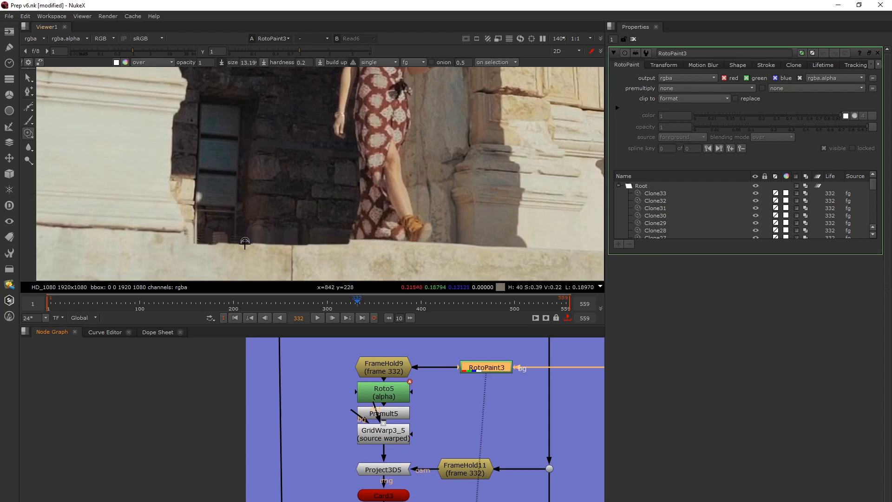
{"action": "key", "text": "d"}
{"action": "key", "text": "d"}
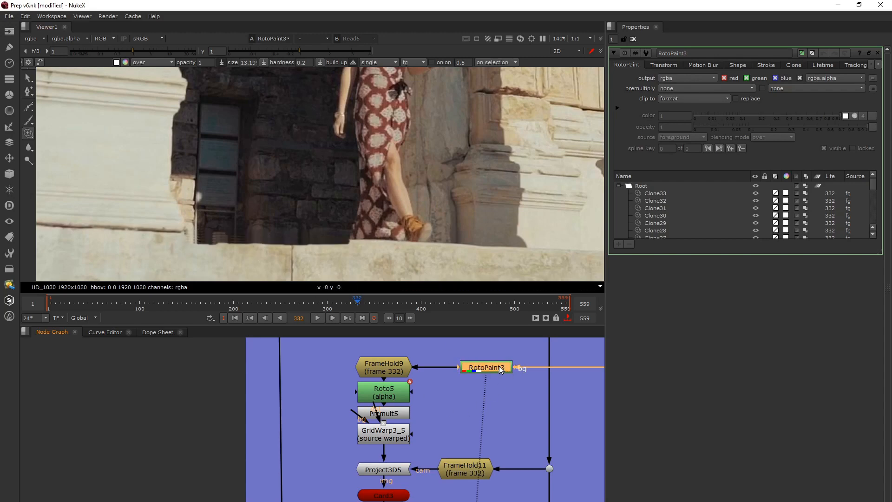
{"action": "key", "text": "d"}
{"action": "key", "text": "d"}
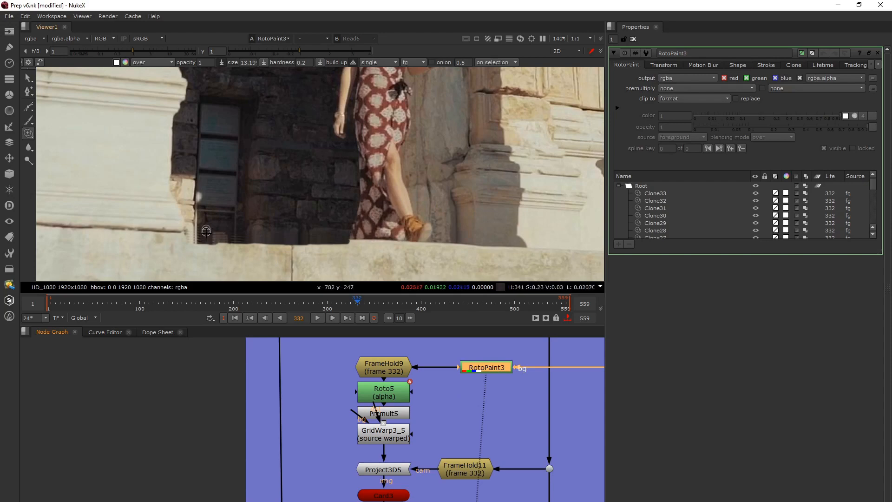
{"action": "scroll", "coordinate": [232, 235], "scroll_direction": "up", "scroll_amount": 4}
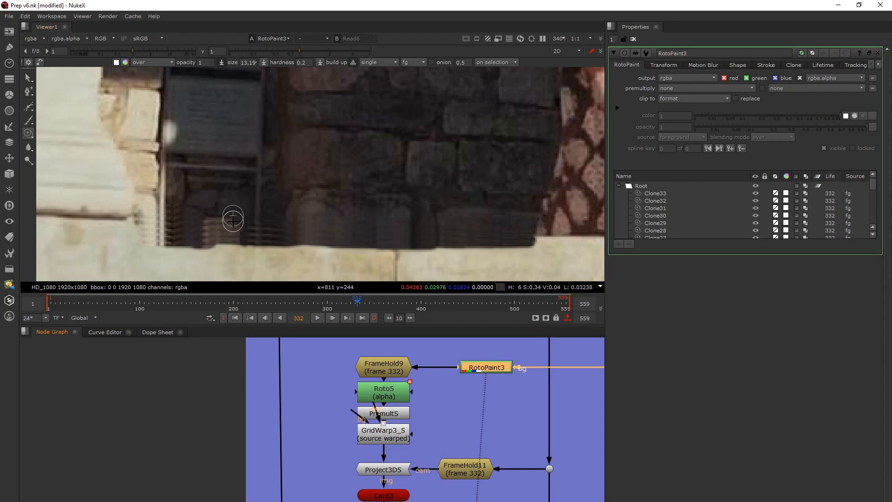
{"action": "scroll", "coordinate": [343, 417], "scroll_direction": "down", "scroll_amount": 3}
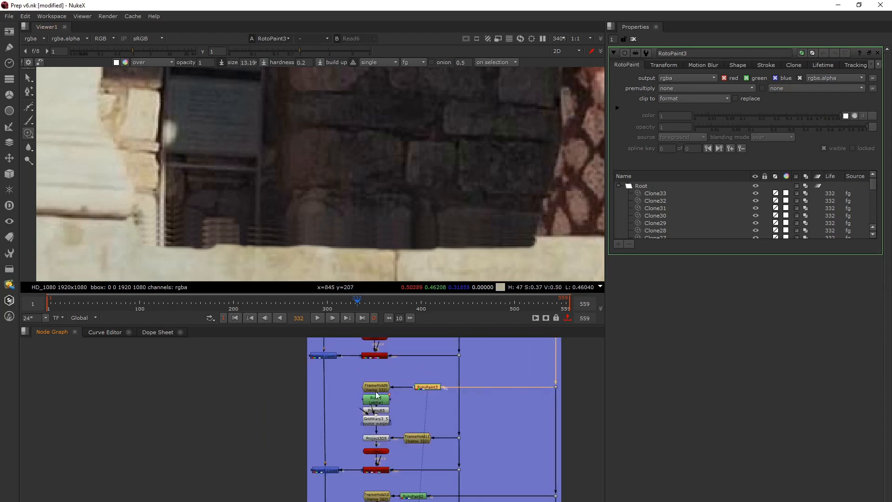
Open the GridWarp3_5 properties and show the Merge5 output at frame 332
{"action": "left_click", "coordinate": [378, 388]}
{"action": "key", "text": "1"}
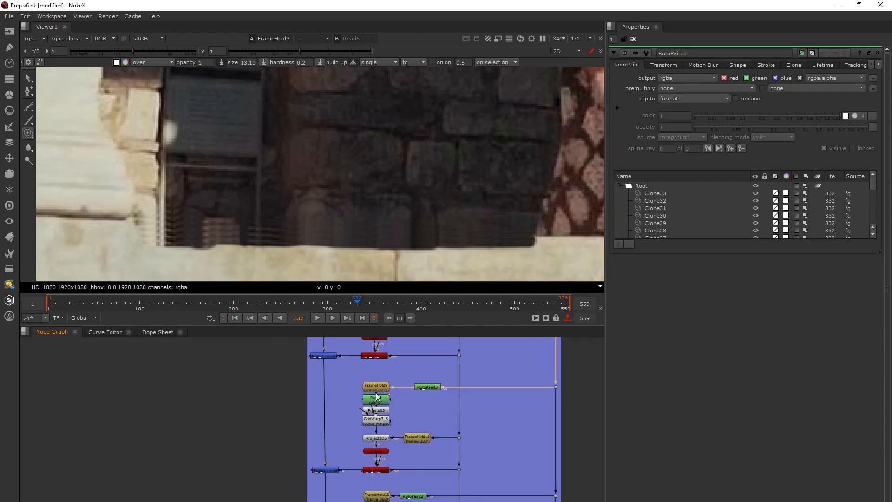
{"action": "left_click", "coordinate": [377, 397]}
{"action": "left_click", "coordinate": [385, 419]}
{"action": "key", "text": "Return"}
{"action": "left_click", "coordinate": [337, 470]}
{"action": "key", "text": "1"}
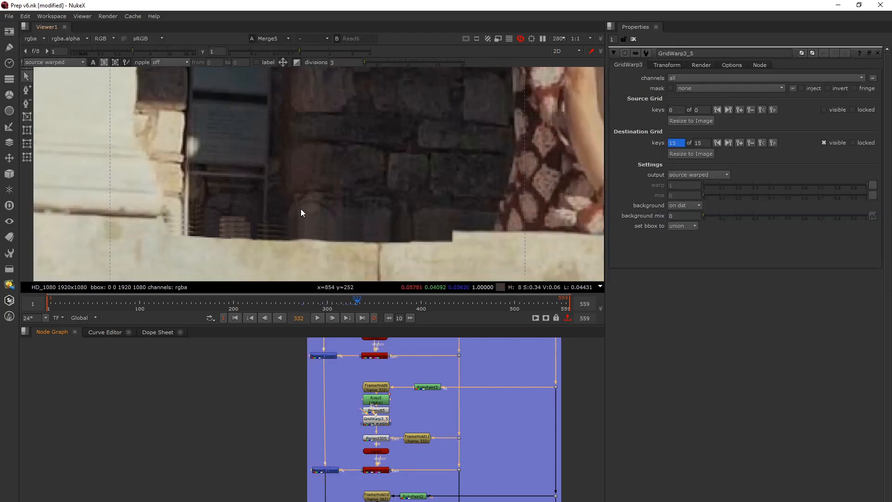
{"action": "scroll", "coordinate": [300, 209], "scroll_direction": "down", "scroll_amount": 6}
Show the Merge6 output of the FrameHold10 setup and examine the patched doorway area at frame 332
{"action": "scroll", "coordinate": [362, 418], "scroll_direction": "down", "scroll_amount": 3}
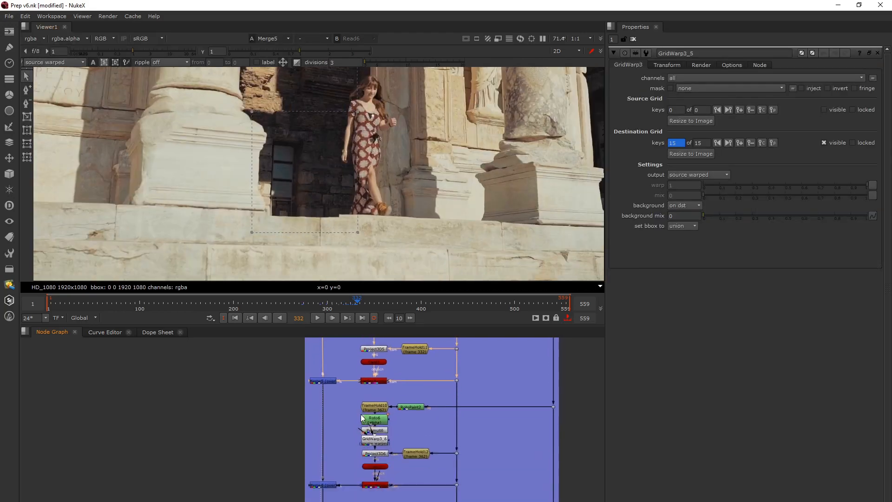
{"action": "scroll", "coordinate": [362, 418], "scroll_direction": "up", "scroll_amount": 4}
{"action": "scroll", "coordinate": [381, 411], "scroll_direction": "down", "scroll_amount": 8}
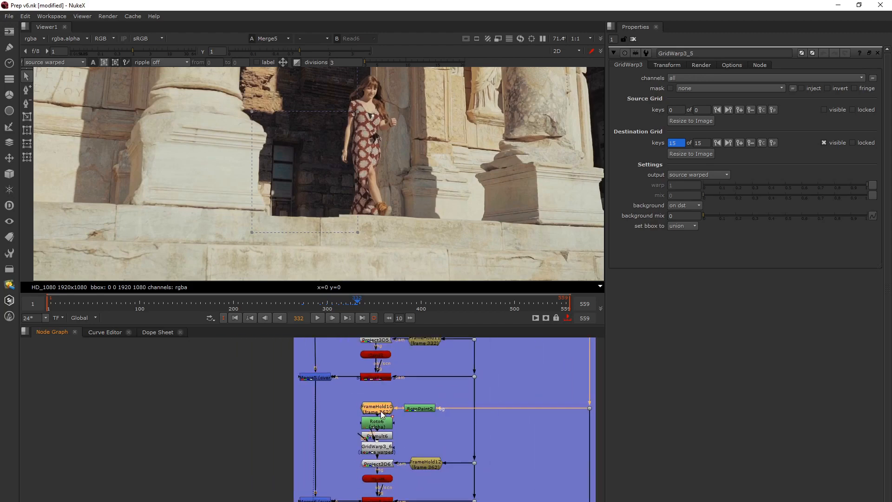
{"action": "key", "text": "1"}
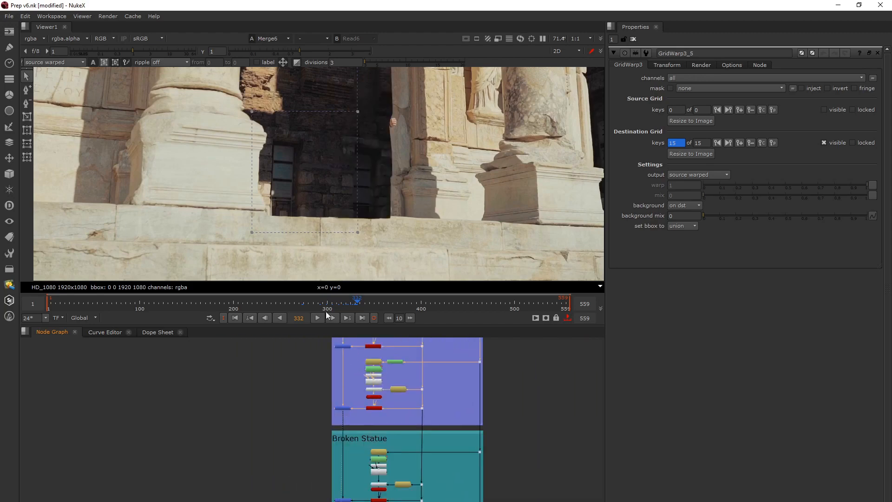
{"action": "scroll", "coordinate": [334, 196], "scroll_direction": "down", "scroll_amount": 3}
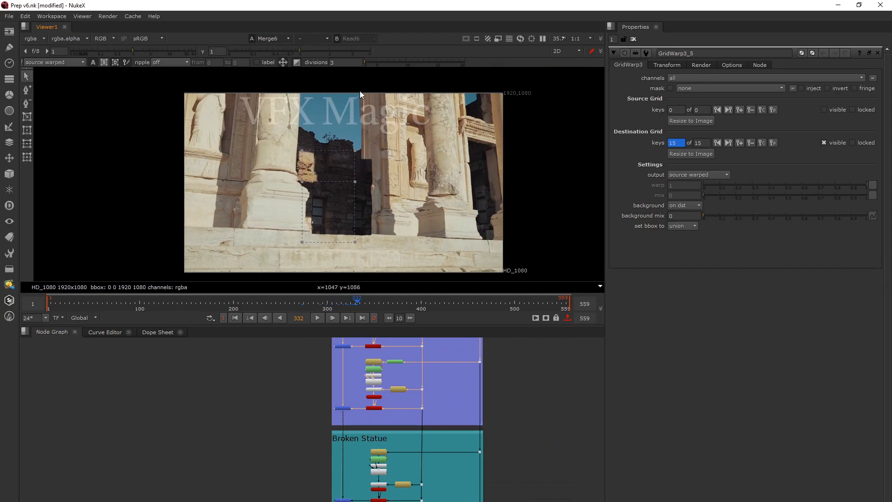
{"action": "scroll", "coordinate": [369, 163], "scroll_direction": "up", "scroll_amount": 4}
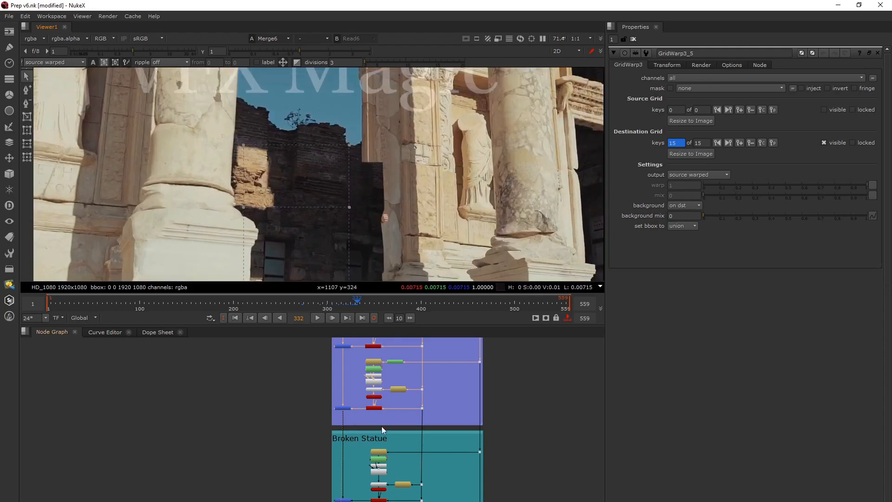
Show the ScanlineRender output of the Broken Statue setup and open the FrameHold17 properties
{"action": "middle_click_drag", "start_coordinate": [381, 426], "coordinate": [397, 367]}
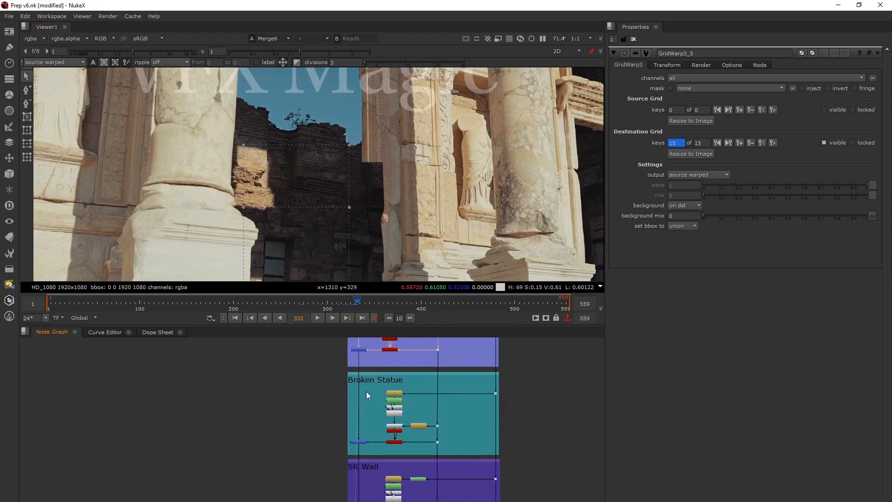
{"action": "scroll", "coordinate": [358, 389], "scroll_direction": "up", "scroll_amount": 2}
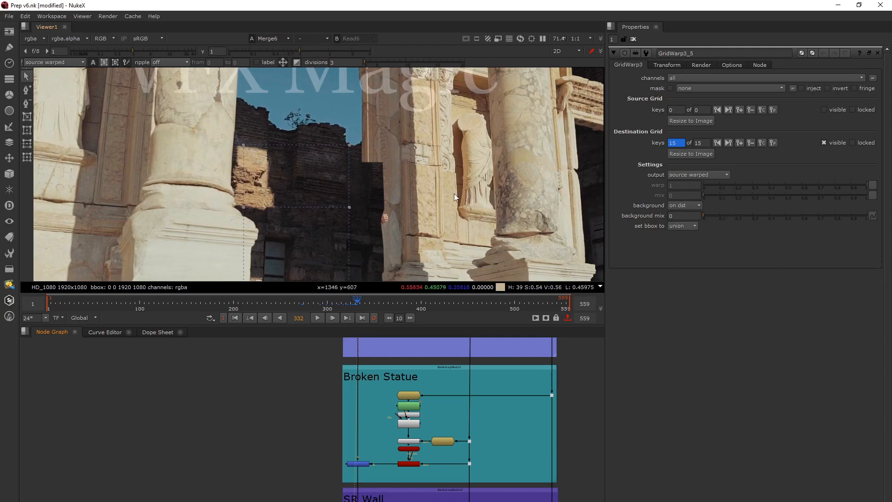
{"action": "middle_click_drag", "start_coordinate": [380, 438], "coordinate": [363, 393]}
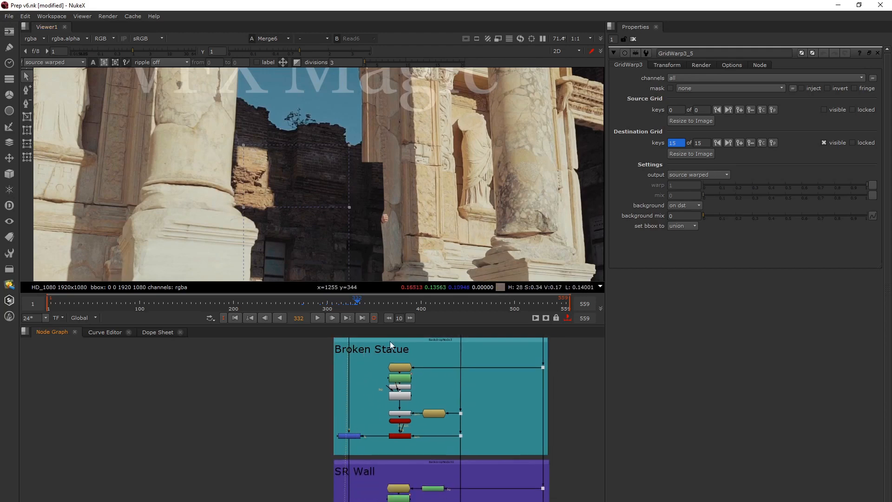
{"action": "left_click", "coordinate": [394, 435]}
{"action": "key", "text": "1"}
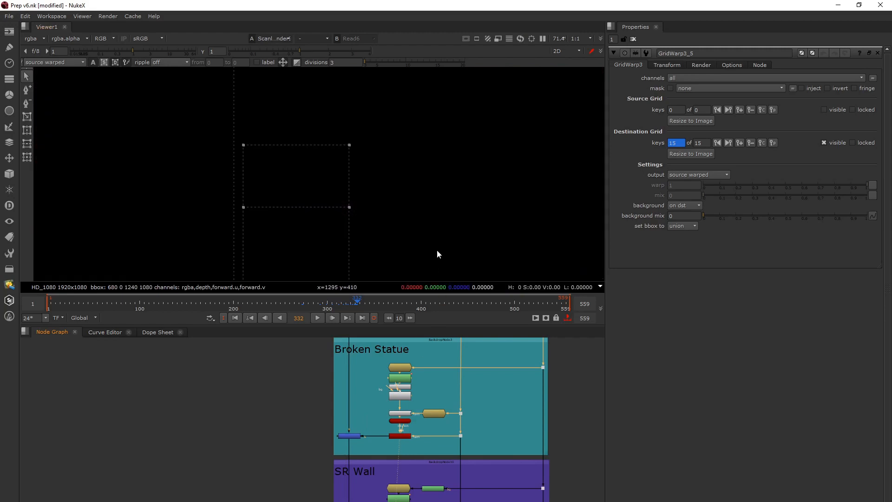
{"action": "scroll", "coordinate": [404, 367], "scroll_direction": "up", "scroll_amount": 5}
{"action": "double_click", "coordinate": [403, 361]}
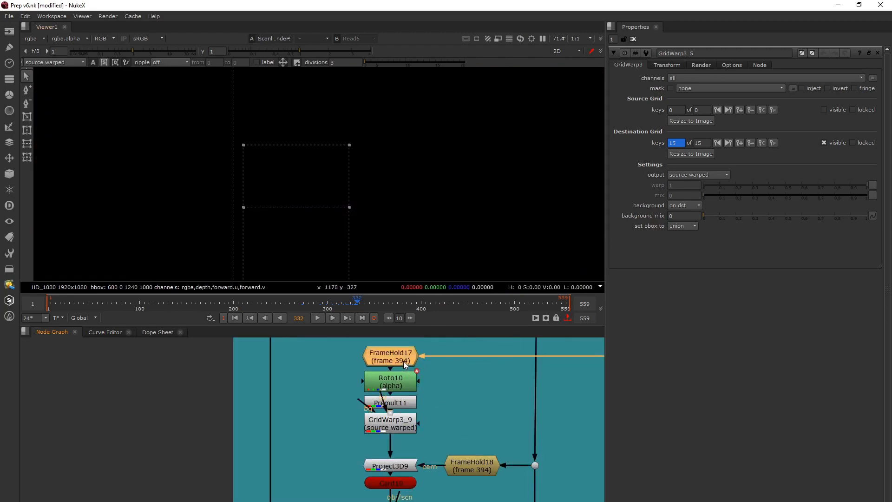
Go to frame 394, the frame held by FrameHold17, to view the projected statue patch
{"action": "left_click", "coordinate": [295, 319]}
{"action": "type", "text": "39"}
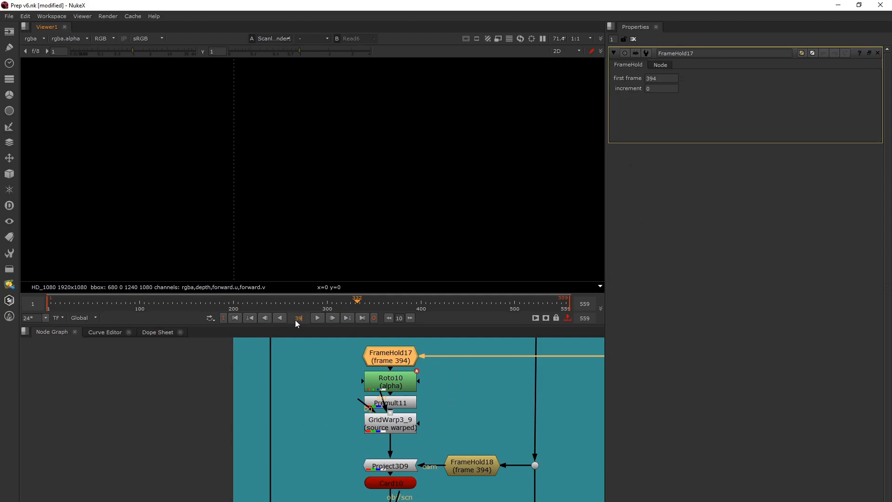
{"action": "type", "text": "4"}
{"action": "key", "text": "Return"}
{"action": "left_click", "coordinate": [310, 392]}
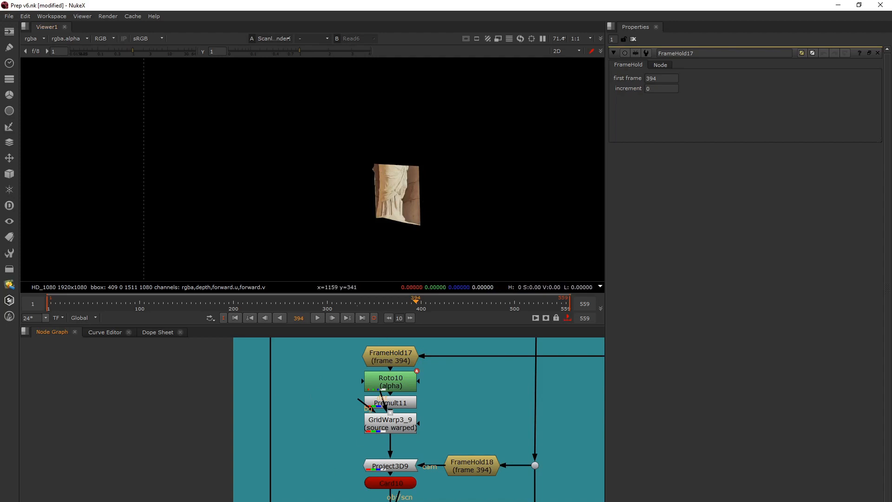
Compare the Merge13 output with the Broken Statue ScanlineRender output at frame 394, ending on Merge13
{"action": "key", "text": "1"}
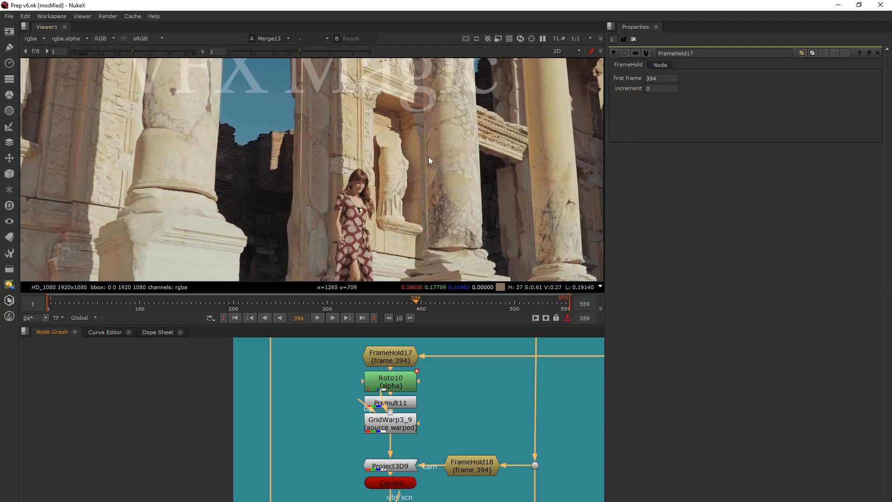
{"action": "middle_click_drag", "start_coordinate": [404, 493], "coordinate": [386, 429]}
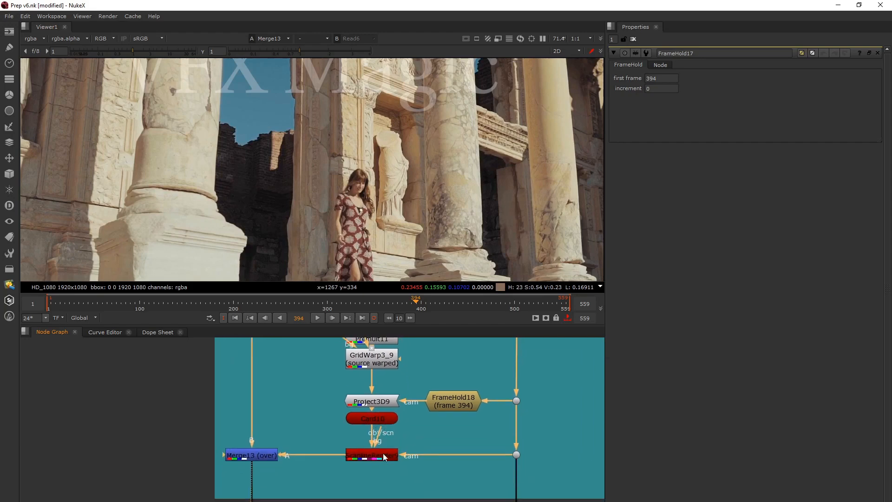
{"action": "left_click", "coordinate": [384, 458]}
{"action": "key", "text": "1"}
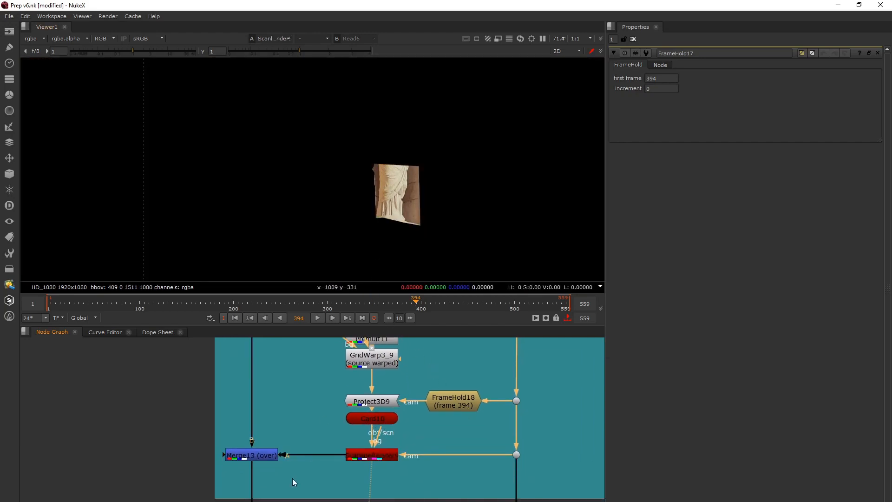
{"action": "middle_click_drag", "start_coordinate": [291, 478], "coordinate": [338, 448]}
{"action": "left_click", "coordinate": [313, 426]}
{"action": "key", "text": "1"}
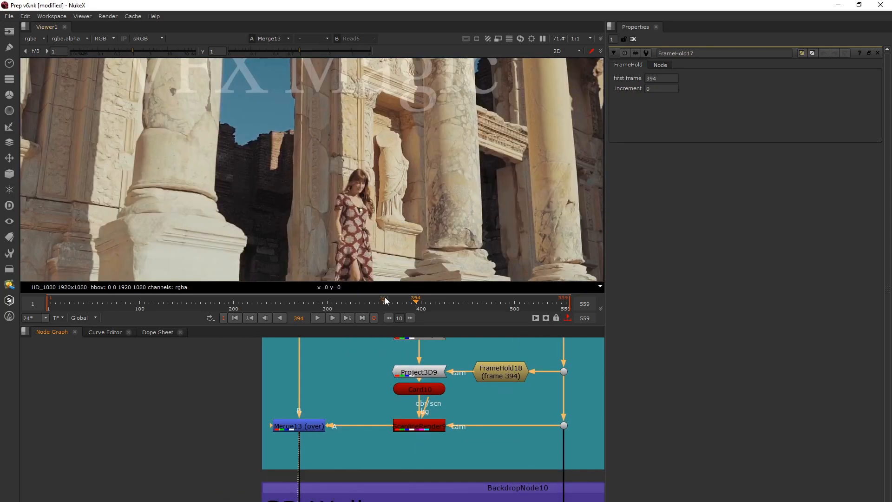
Open the GridWarp3_9 properties and scrub forward to frame 427 to check the statue patch over the woman
{"action": "middle_click_drag", "start_coordinate": [425, 407], "coordinate": [414, 499]}
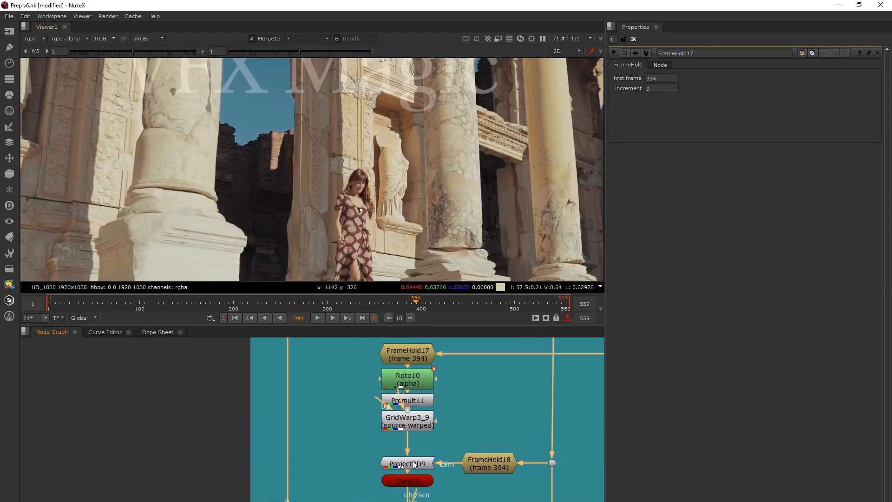
{"action": "double_click", "coordinate": [408, 421]}
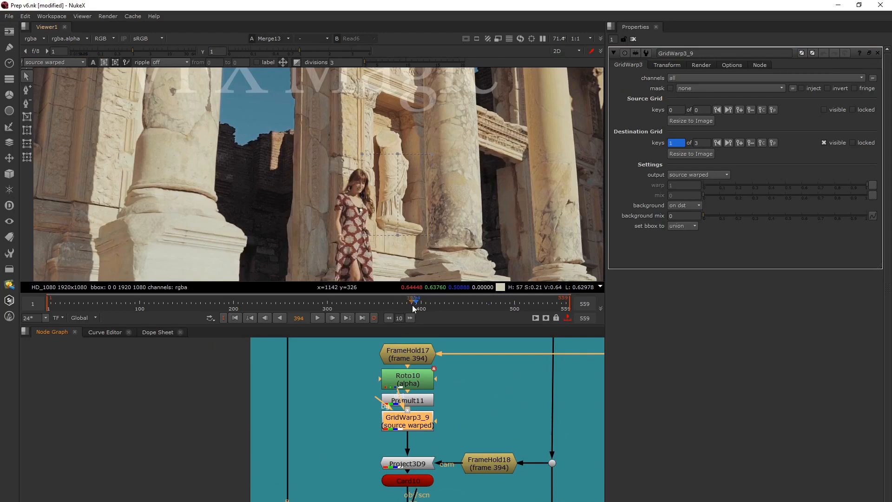
{"action": "left_click_drag", "start_coordinate": [415, 303], "coordinate": [438, 320]}
{"action": "left_click", "coordinate": [317, 470]}
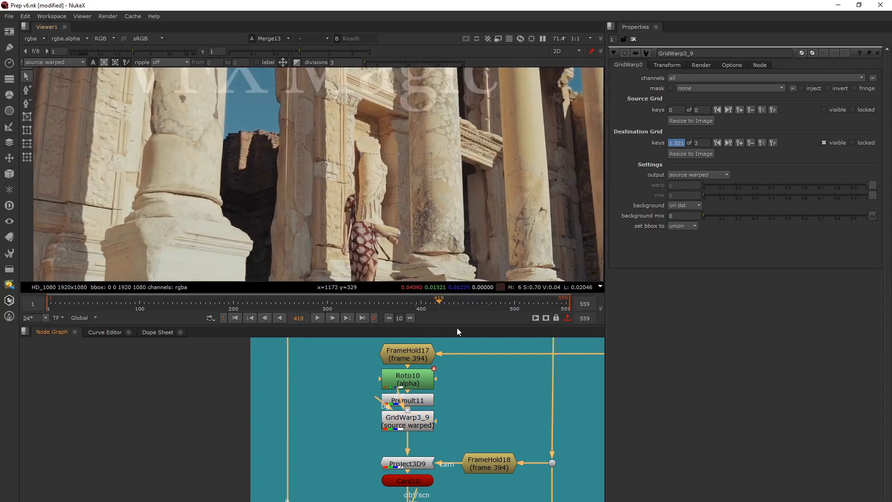
{"action": "mouse_move", "coordinate": [441, 303]}
{"action": "left_mouse_down"}
{"action": "mouse_move", "coordinate": [502, 318]}
{"action": "mouse_move", "coordinate": [470, 319]}
{"action": "mouse_move", "coordinate": [446, 301]}
{"action": "left_mouse_up"}
Show the Merge12 output of the first SR Wall setup, framing the woman's lower body and the steps
{"action": "scroll", "coordinate": [328, 444], "scroll_direction": "down", "scroll_amount": 3}
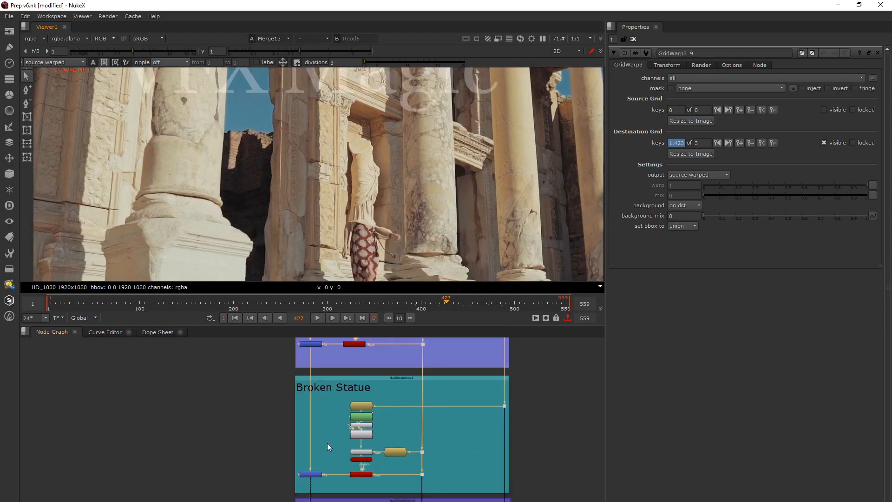
{"action": "middle_click_drag", "start_coordinate": [327, 442], "coordinate": [334, 425]}
{"action": "scroll", "coordinate": [347, 393], "scroll_direction": "down", "scroll_amount": 3}
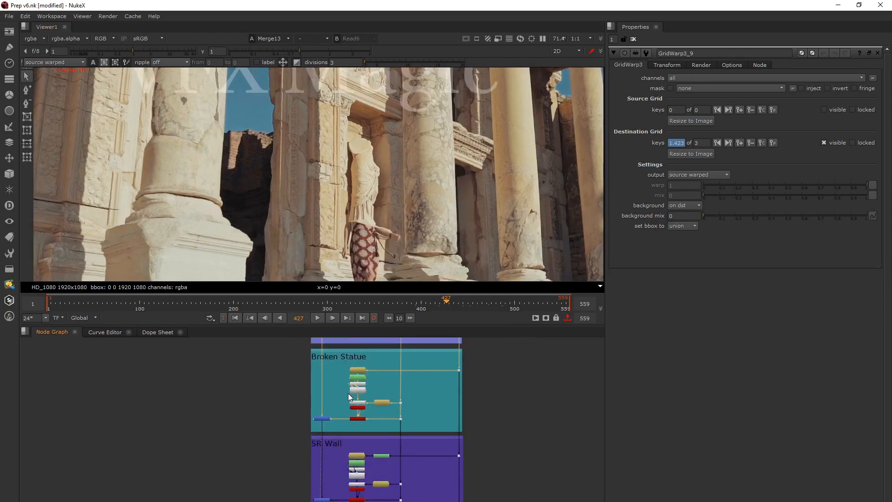
{"action": "scroll", "coordinate": [328, 391], "scroll_direction": "up", "scroll_amount": 2}
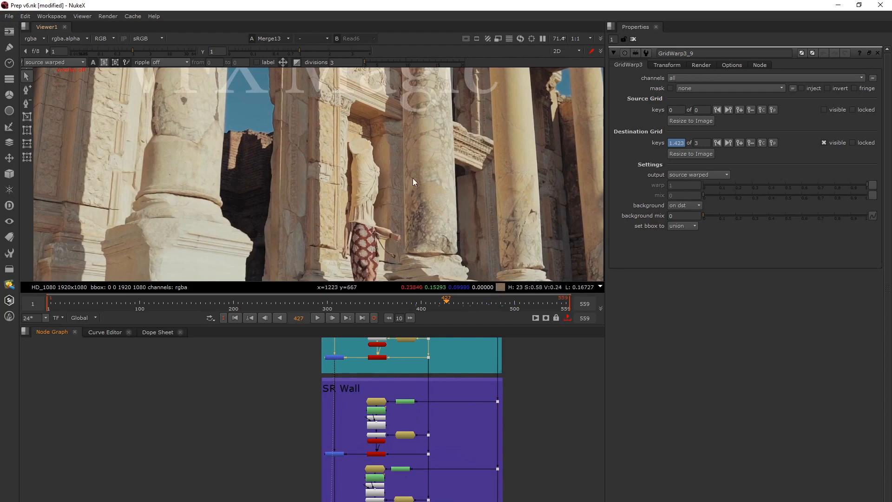
{"action": "middle_click_drag", "start_coordinate": [356, 259], "coordinate": [360, 158]}
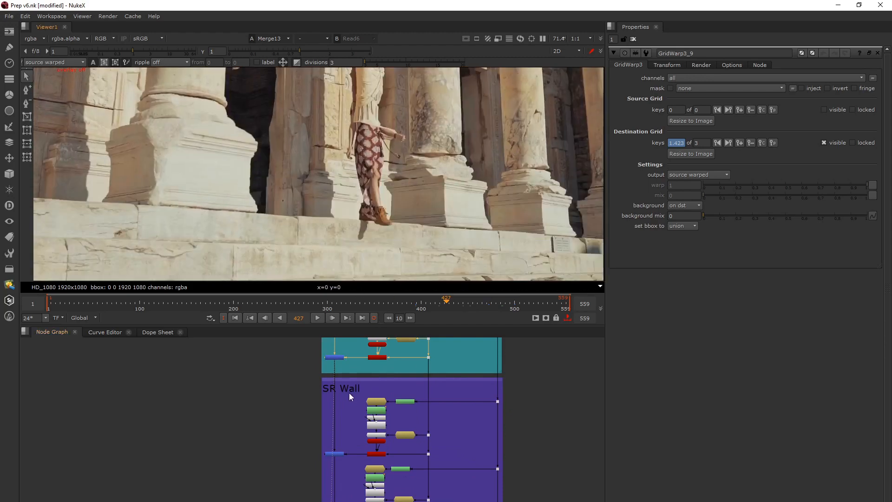
{"action": "mouse_move", "coordinate": [348, 408]}
{"action": "middle_mouse_down"}
{"action": "mouse_move", "coordinate": [351, 354]}
{"action": "mouse_move", "coordinate": [352, 404]}
{"action": "middle_mouse_up"}
{"action": "left_click", "coordinate": [339, 400]}
{"action": "key", "text": "1"}
Open the FrameHold15 properties and go to its held frame, 374
{"action": "left_click", "coordinate": [364, 371]}
{"action": "scroll", "coordinate": [369, 384], "scroll_direction": "up", "scroll_amount": 4}
{"action": "left_click", "coordinate": [369, 385]}
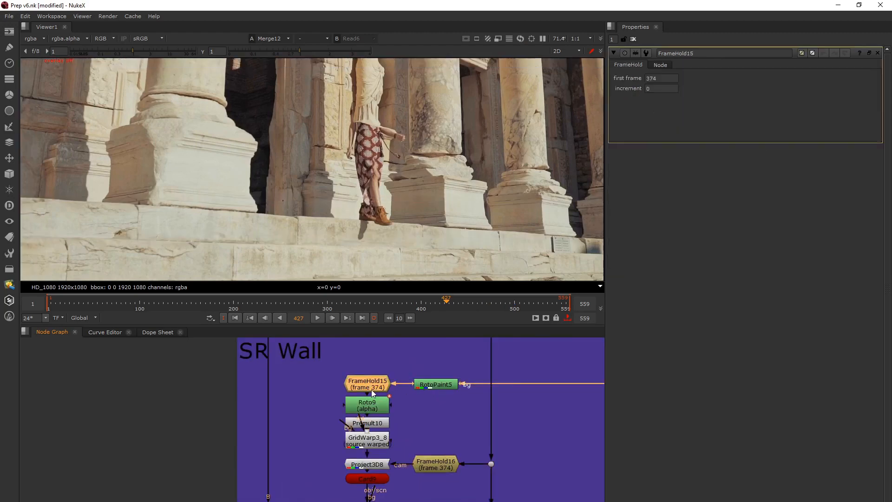
{"action": "left_click", "coordinate": [299, 318]}
{"action": "type", "text": "374"}
{"action": "left_click", "coordinate": [284, 420]}
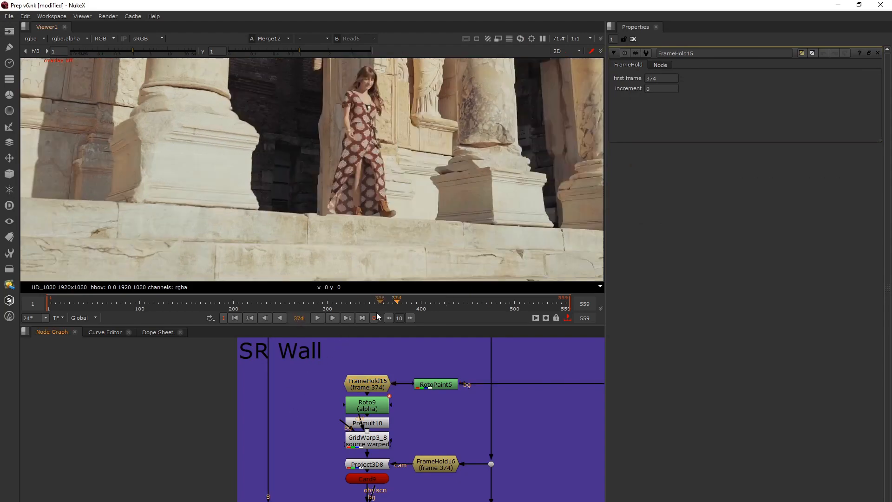
Show the FrameHold15 output and the isolated GridWarp3_8 wall patch of the first SR Wall setup at frame 374
{"action": "left_click", "coordinate": [371, 382]}
{"action": "key", "text": "1"}
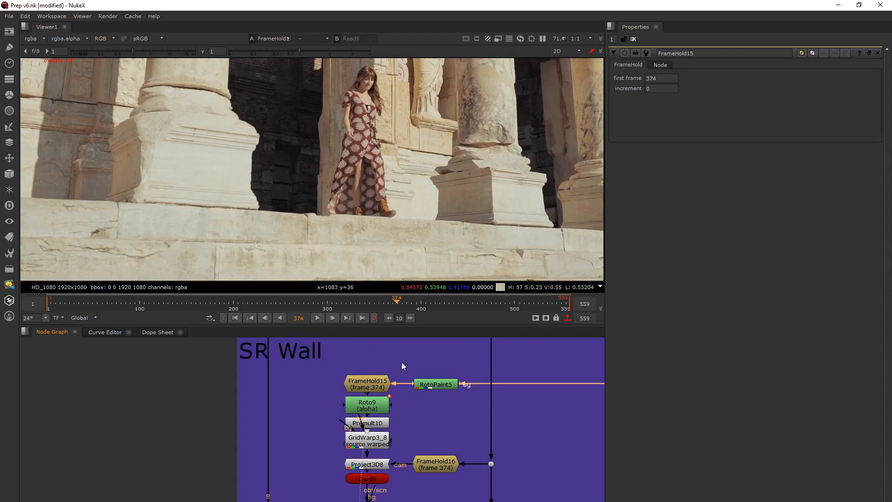
{"action": "left_click", "coordinate": [376, 405]}
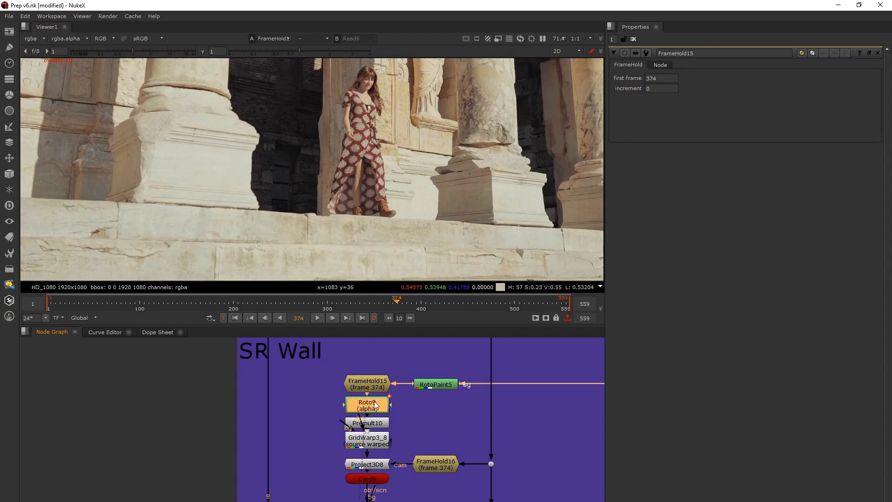
{"action": "left_click", "coordinate": [374, 445]}
{"action": "key", "text": "1"}
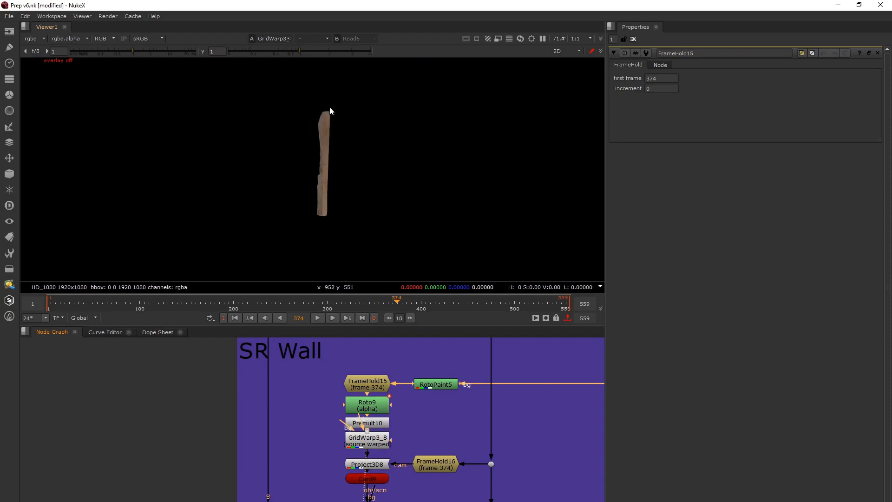
Return to the Merge12 output and scrub back through frame 205 to frame 194 to check the wall patch beside the doorway
{"action": "key", "text": "o"}
{"action": "key", "text": "2"}
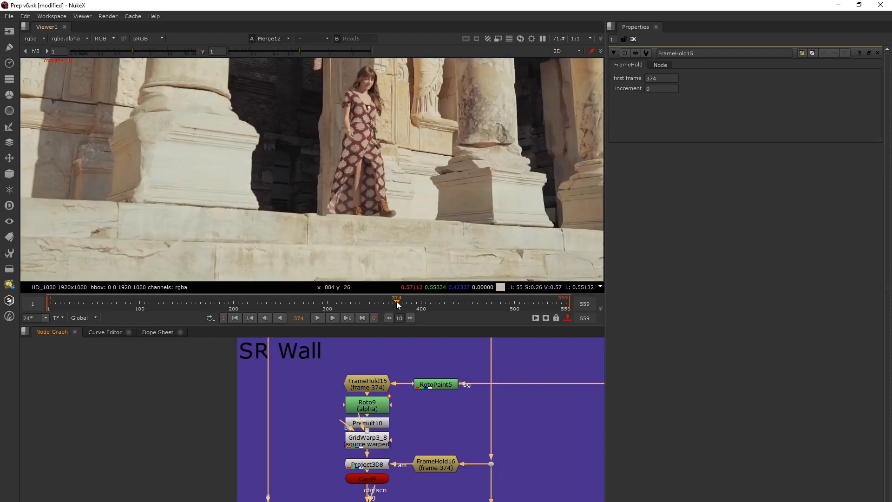
{"action": "left_click_drag", "start_coordinate": [397, 301], "coordinate": [238, 302]}
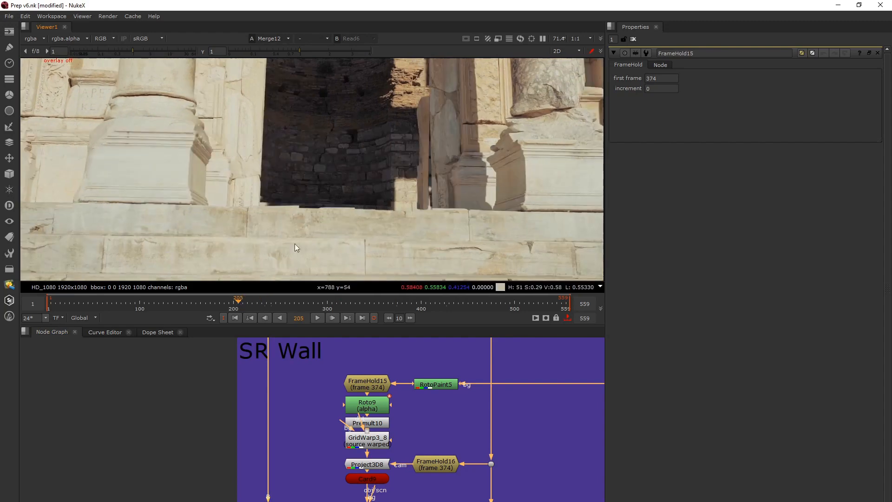
{"action": "scroll", "coordinate": [297, 453], "scroll_direction": "down", "scroll_amount": 5}
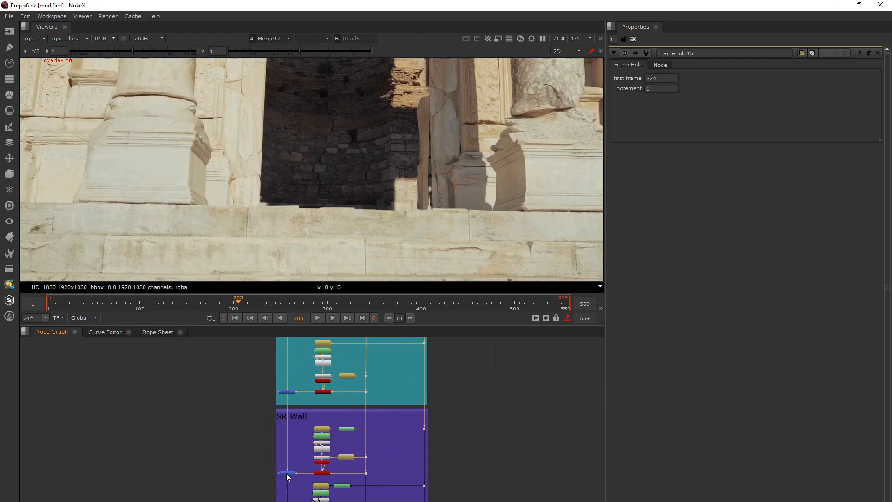
{"action": "mouse_move", "coordinate": [233, 302]}
{"action": "left_mouse_down"}
{"action": "mouse_move", "coordinate": [57, 298]}
{"action": "mouse_move", "coordinate": [228, 288]}
{"action": "left_mouse_up"}
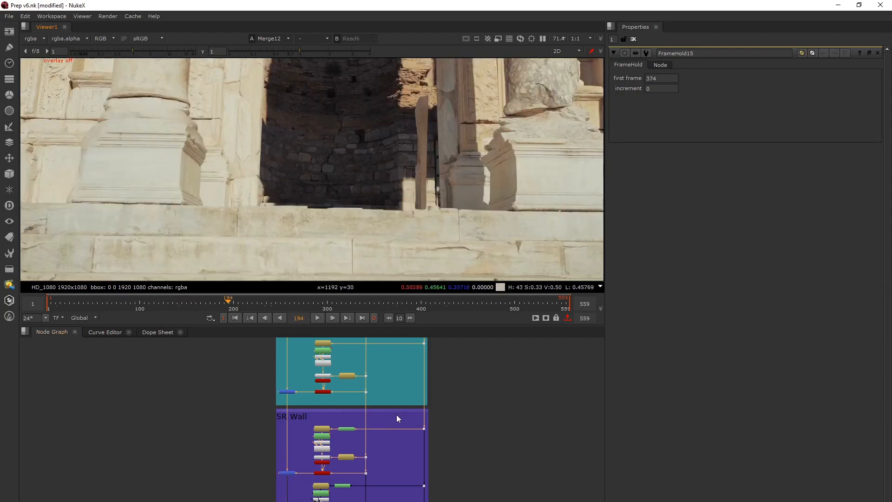
Show the Merge11 output of the second SR Wall setup at frame 305, the held frame of FrameHold13, with the whole image in view
{"action": "scroll", "coordinate": [363, 374], "scroll_direction": "up", "scroll_amount": 5}
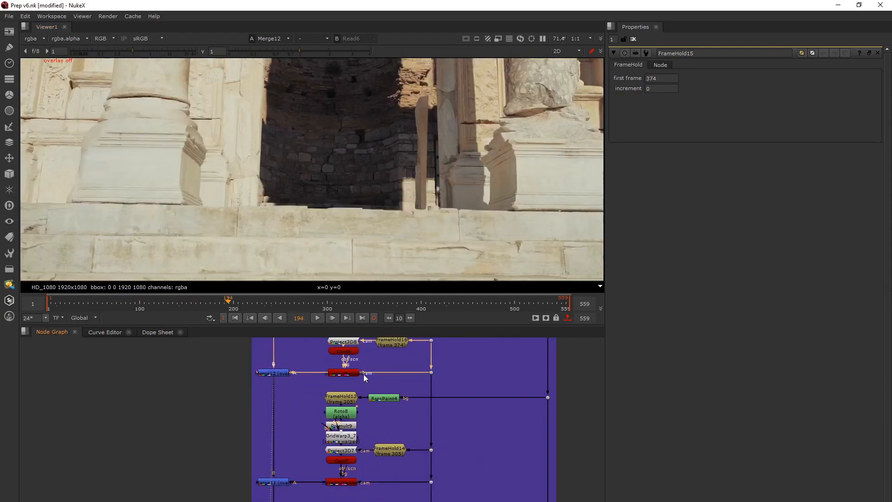
{"action": "middle_click_drag", "start_coordinate": [375, 385], "coordinate": [376, 383]}
{"action": "left_click", "coordinate": [306, 438]}
{"action": "key", "text": "1"}
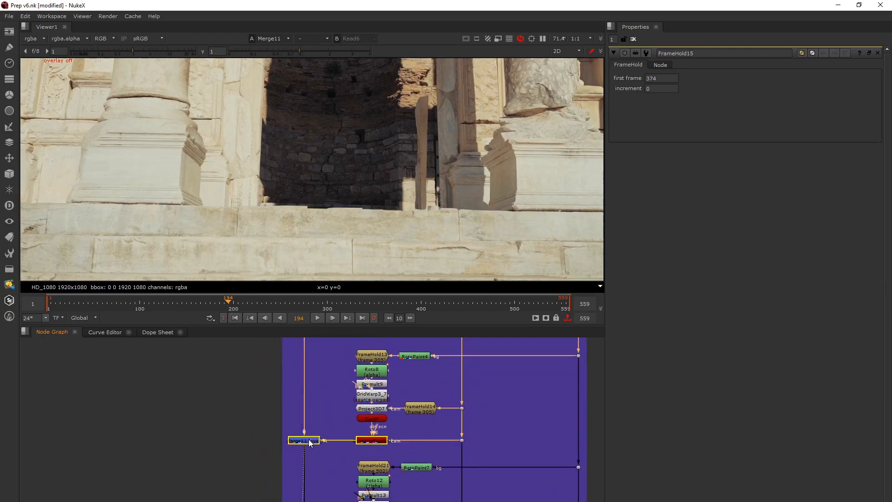
{"action": "left_click", "coordinate": [370, 358]}
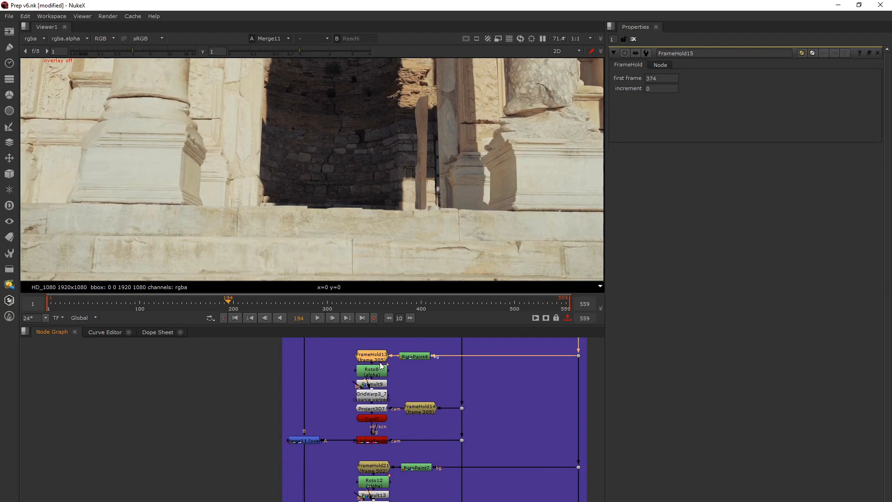
{"action": "double_click", "coordinate": [299, 318]}
{"action": "type", "text": "305"}
{"action": "key", "text": "Return"}
{"action": "scroll", "coordinate": [316, 205], "scroll_direction": "down", "scroll_amount": 2}
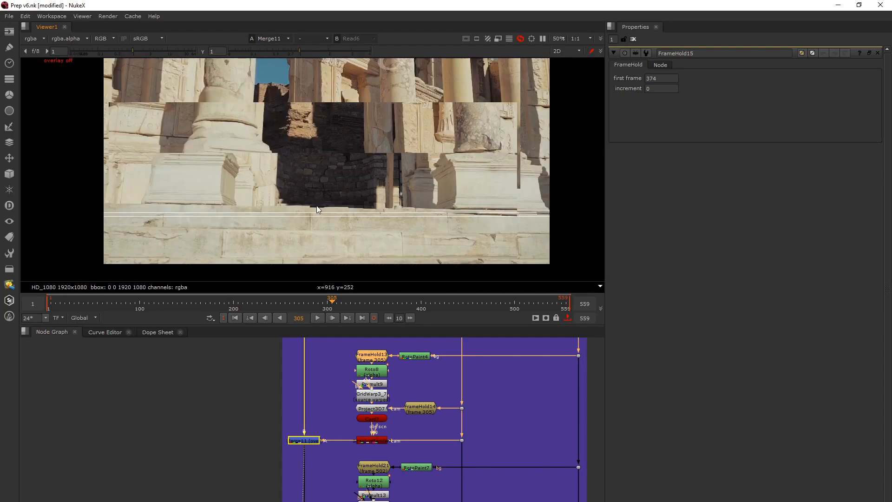
Compare the second SR Wall setup's ScanlineRender output with Merge11 at frame 305
{"action": "left_click", "coordinate": [378, 441]}
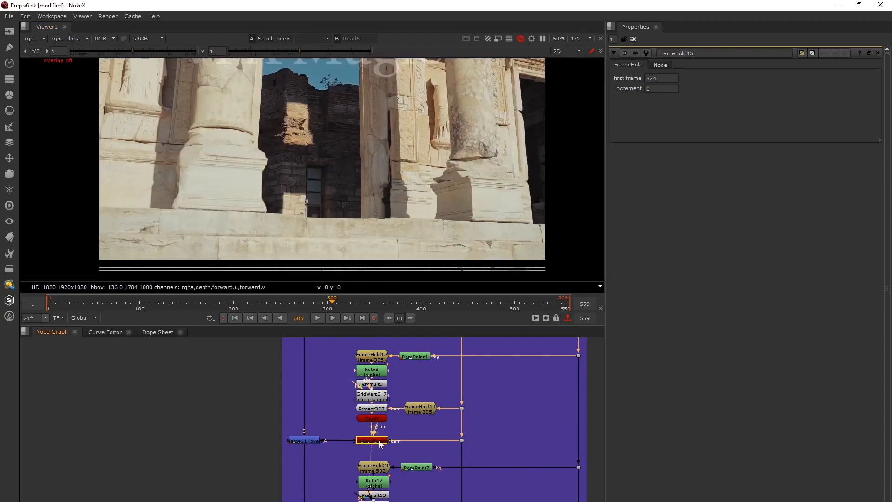
{"action": "key", "text": "1"}
{"action": "left_click", "coordinate": [305, 441]}
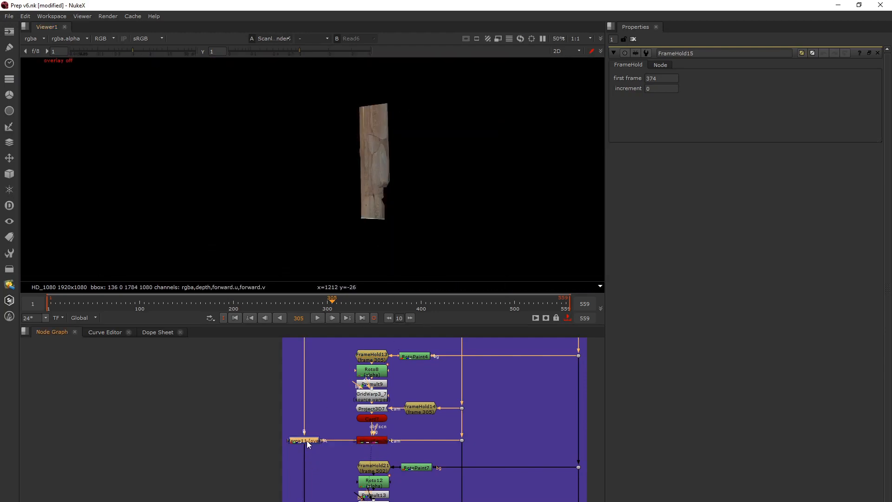
{"action": "key", "text": "1"}
Open the Merge12 properties and compare its output with Merge11 at frame 305 to examine the added wall patch
{"action": "middle_click_drag", "start_coordinate": [368, 380], "coordinate": [359, 497]}
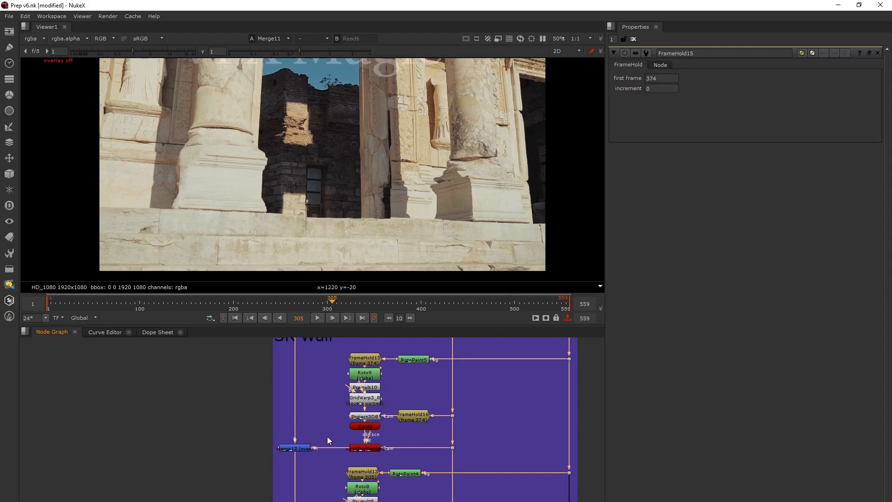
{"action": "middle_click_drag", "start_coordinate": [326, 436], "coordinate": [327, 400]}
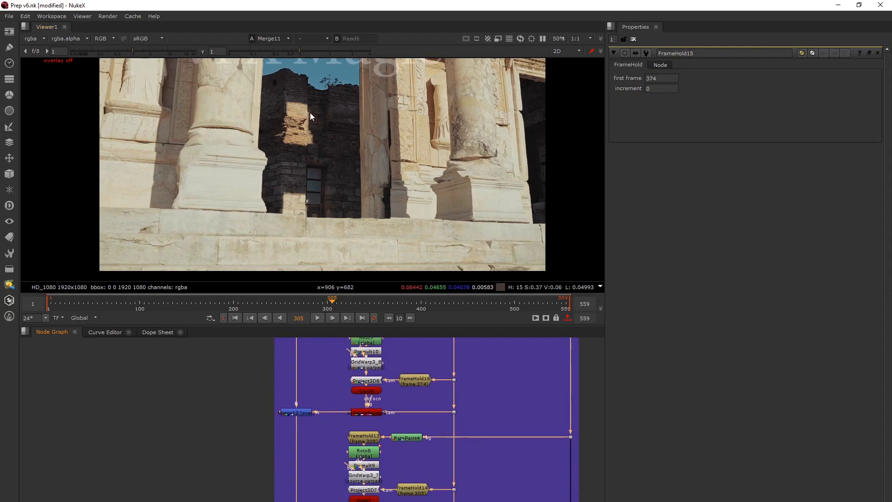
{"action": "double_click", "coordinate": [297, 412]}
{"action": "key", "text": "1"}
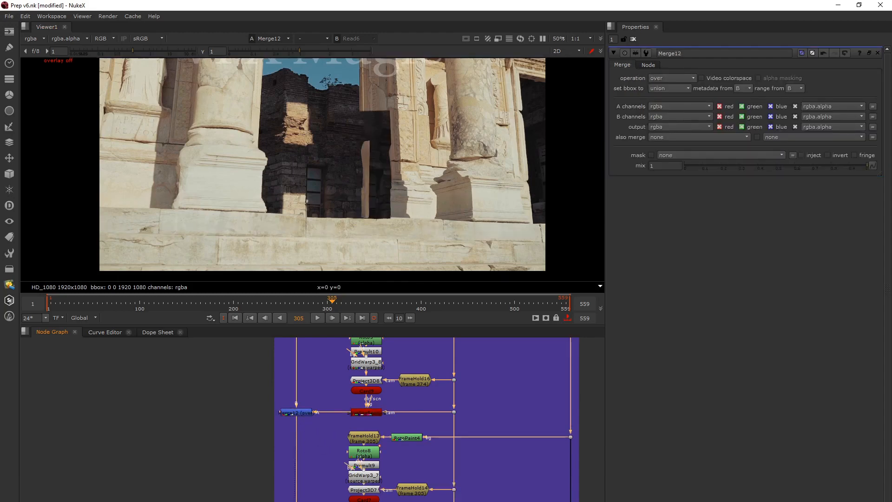
{"action": "key", "text": "1"}
View Merge15 and the ScanlineRender of the third SR Wall setup, then go to its held frame, 502
{"action": "scroll", "coordinate": [325, 399], "scroll_direction": "down", "scroll_amount": 5}
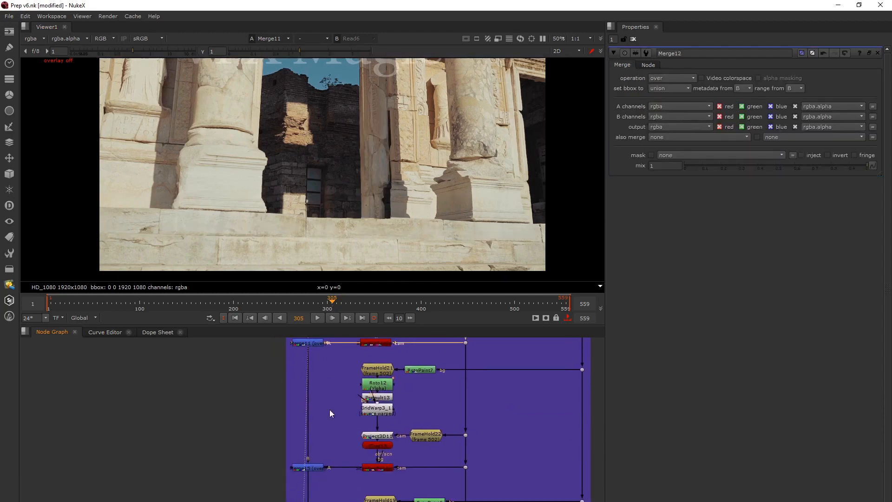
{"action": "left_click", "coordinate": [307, 467]}
{"action": "key", "text": "1"}
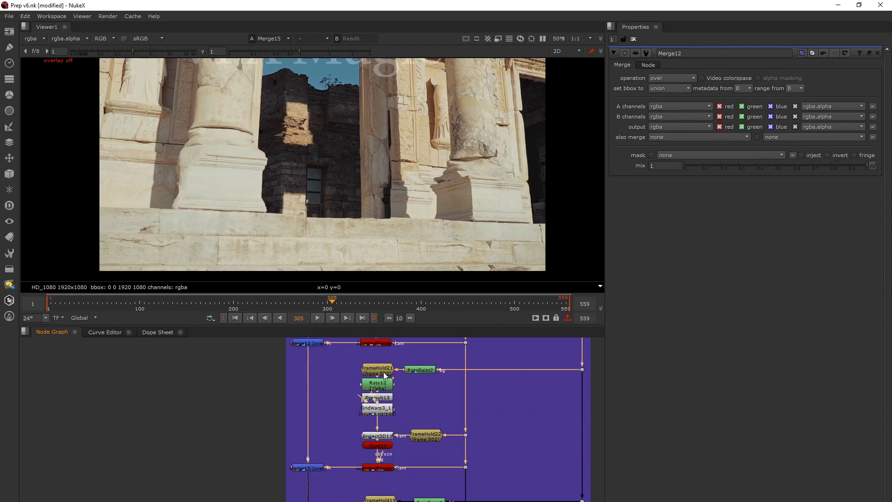
{"action": "left_click", "coordinate": [380, 466]}
{"action": "key", "text": "1"}
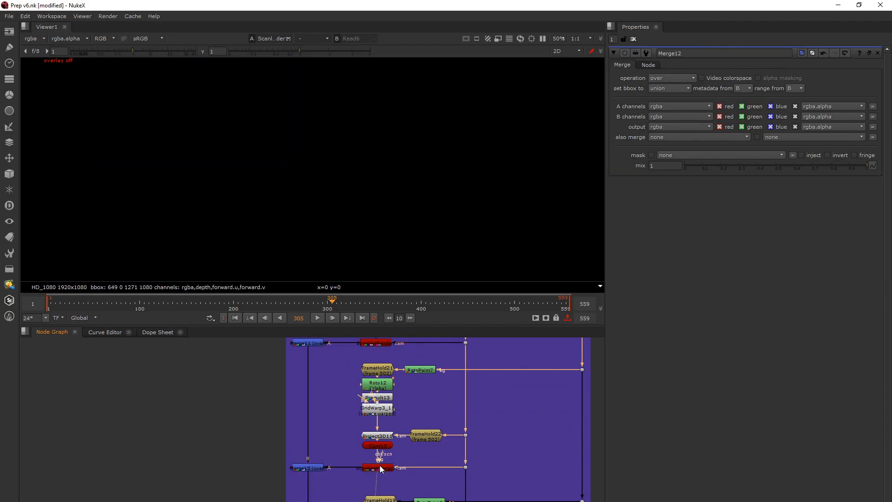
{"action": "left_click_drag", "start_coordinate": [294, 316], "coordinate": [299, 320]}
{"action": "double_click", "coordinate": [305, 317]}
{"action": "type", "text": "502"}
{"action": "key", "text": "Return"}
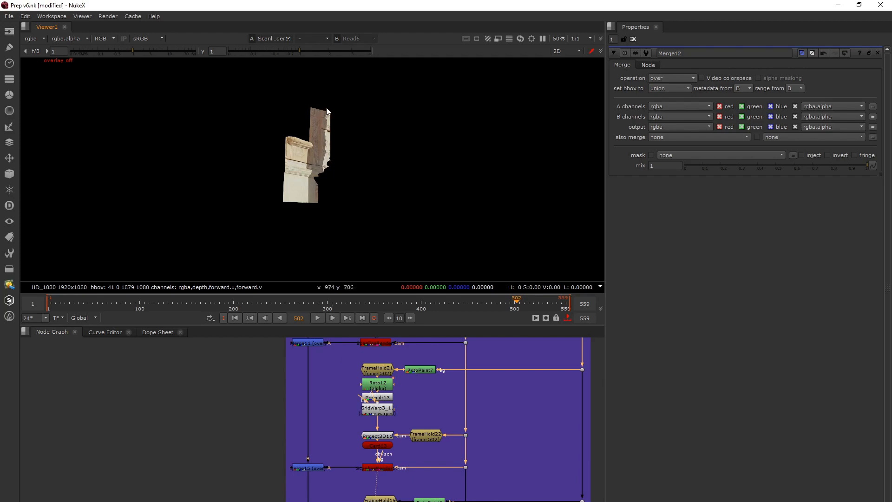
Show the Merge15 output at frame 502 and examine the patched wall around the woman up close
{"action": "left_click", "coordinate": [320, 468]}
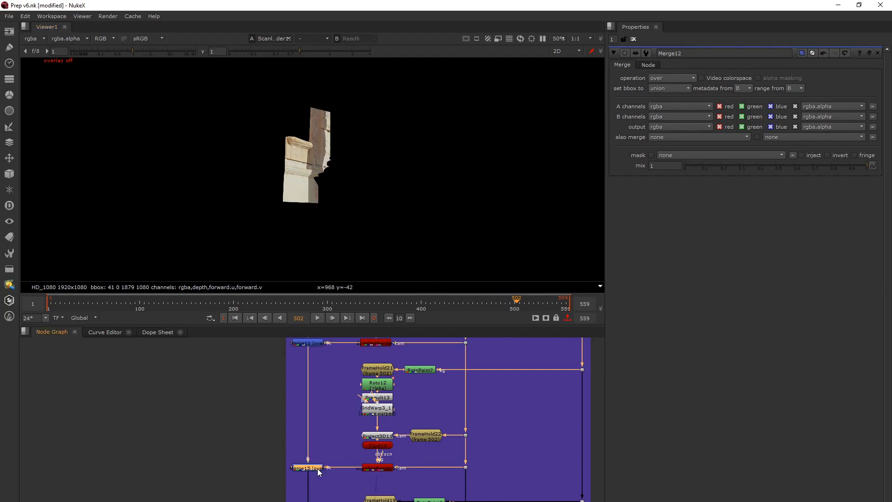
{"action": "key", "text": "1"}
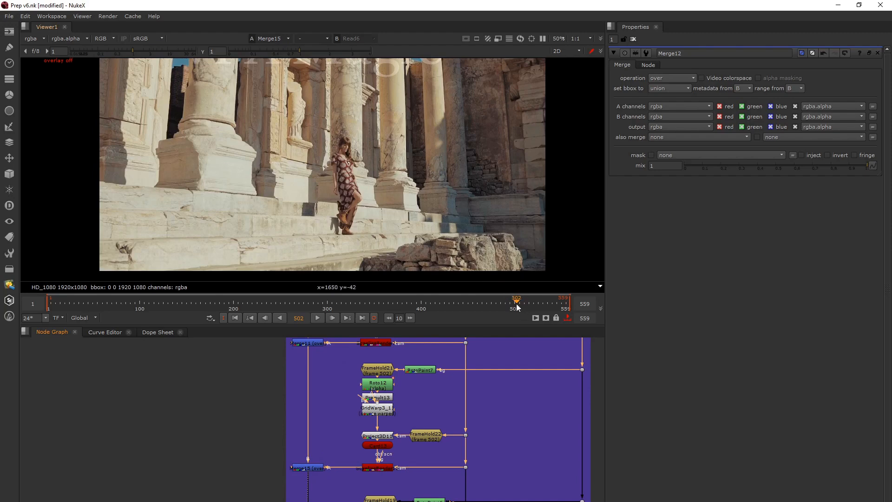
{"action": "mouse_move", "coordinate": [516, 303]}
{"action": "left_mouse_down"}
{"action": "mouse_move", "coordinate": [494, 304]}
{"action": "mouse_move", "coordinate": [516, 308]}
{"action": "left_mouse_up"}
{"action": "scroll", "coordinate": [327, 164], "scroll_direction": "up", "scroll_amount": 6}
{"action": "scroll", "coordinate": [327, 168], "scroll_direction": "up", "scroll_amount": 1}
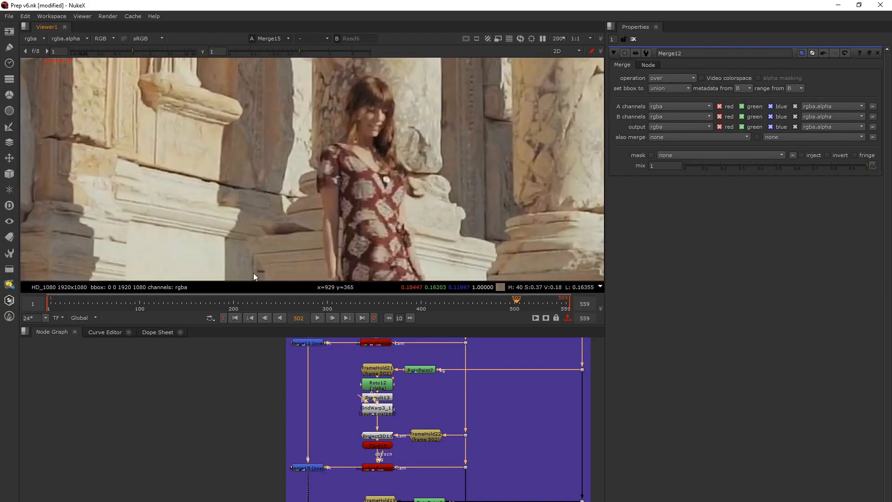
Maximize the viewer and move through the shot to inspect the Merge15 wall patches, ending on the full temple facade
{"action": "key", "text": "space"}
{"action": "middle_click_drag", "start_coordinate": [288, 303], "coordinate": [370, 193]}
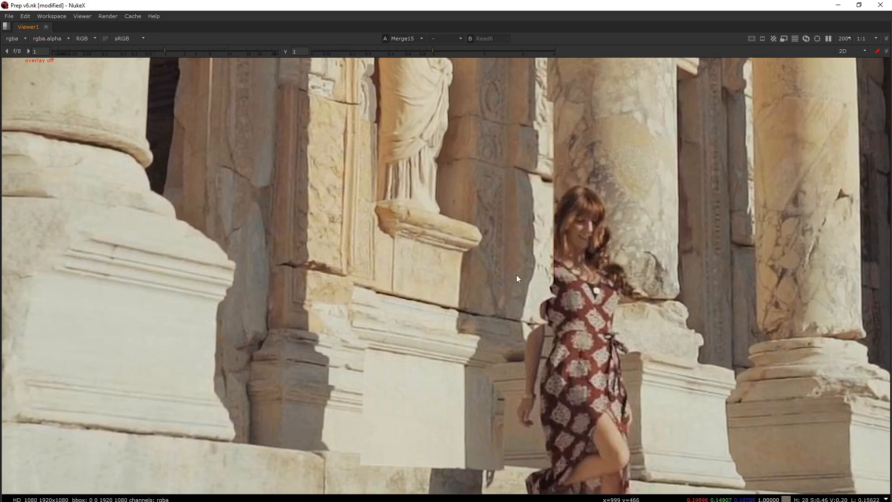
{"action": "key", "text": "l"}
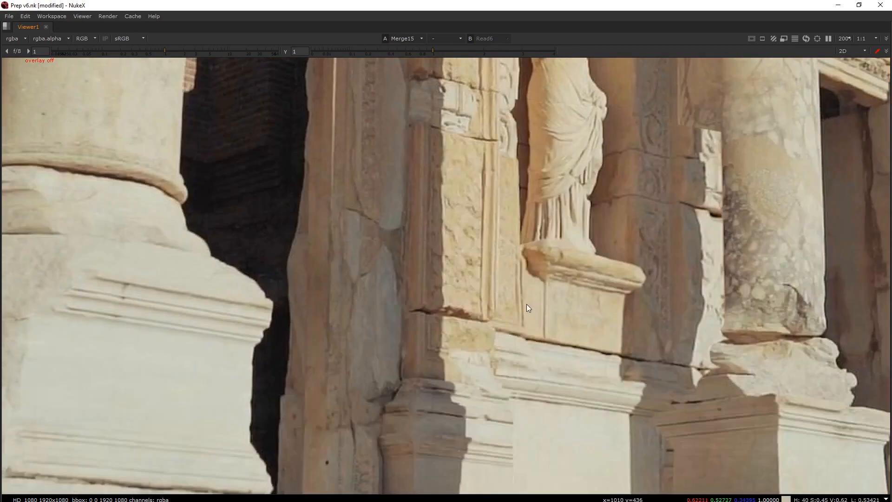
{"action": "scroll", "coordinate": [527, 304], "scroll_direction": "down", "scroll_amount": 2}
{"action": "middle_click_drag", "start_coordinate": [527, 305], "coordinate": [453, 247]}
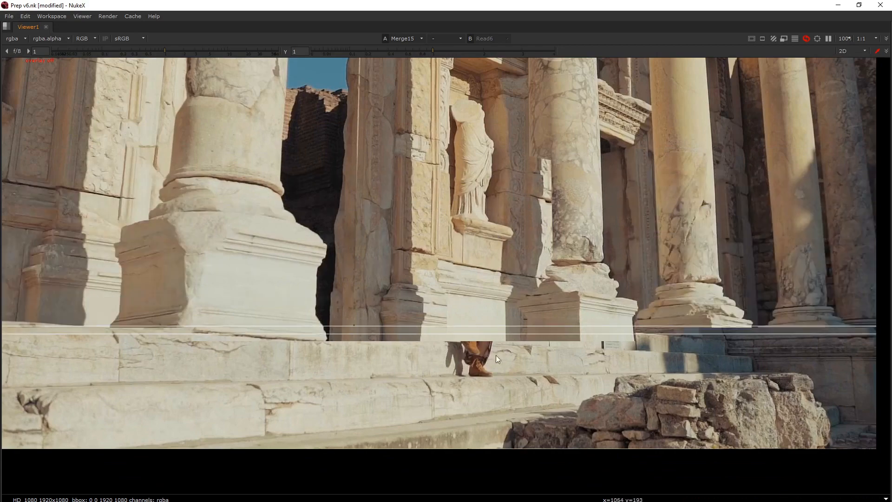
Compare the Merge15 result repeatedly with the Read6 clean plate at frame 435, checking the wall and column base
{"action": "key", "text": "2"}
{"action": "key", "text": "1"}
{"action": "key", "text": "2"}
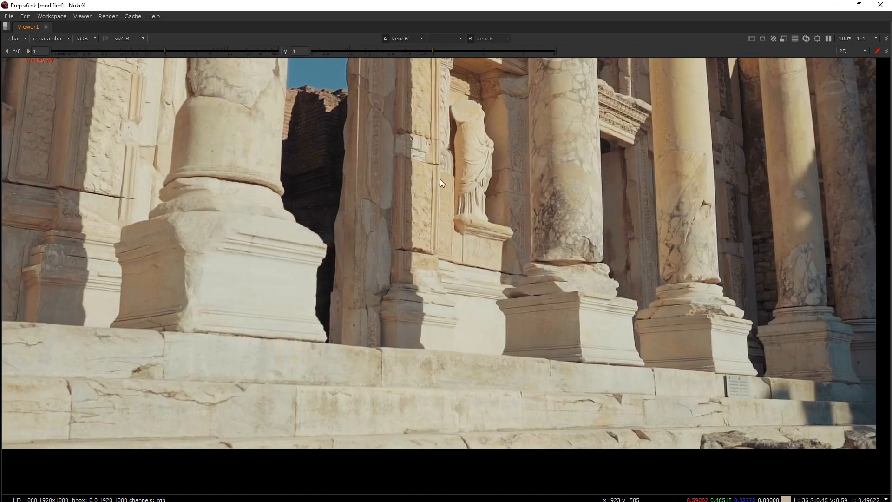
{"action": "key", "text": "1"}
{"action": "key", "text": "2"}
{"action": "key", "text": "1"}
{"action": "key", "text": "2"}
{"action": "key", "text": "1"}
{"action": "key", "text": "2"}
{"action": "key", "text": "1"}
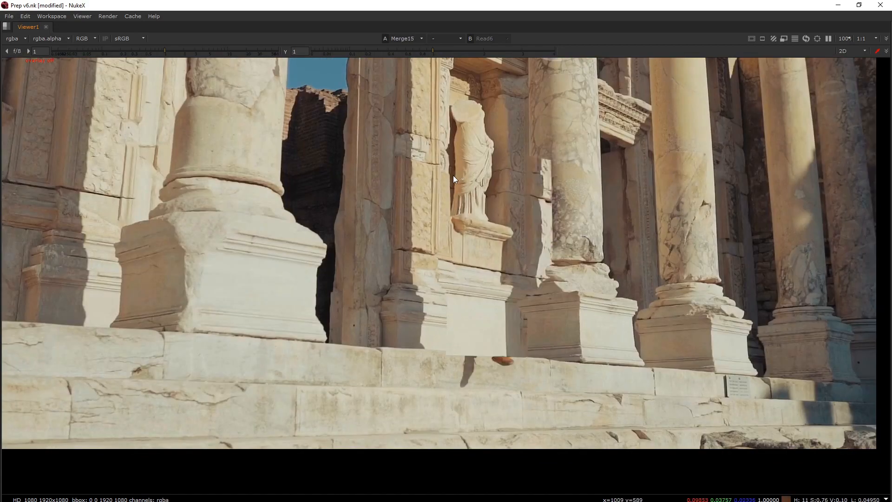
{"action": "key", "text": "2"}
{"action": "key", "text": "1"}
{"action": "key", "text": "2"}
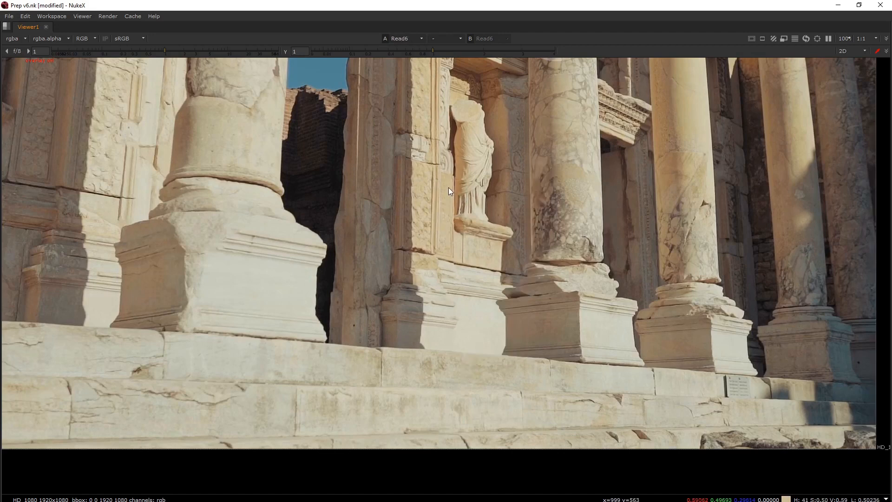
{"action": "key", "text": "1"}
{"action": "key", "text": "2"}
{"action": "key", "text": "1"}
{"action": "key", "text": "2"}
{"action": "key", "text": "1"}
{"action": "key", "text": "2"}
{"action": "key", "text": "1"}
{"action": "key", "text": "2"}
{"action": "key", "text": "1"}
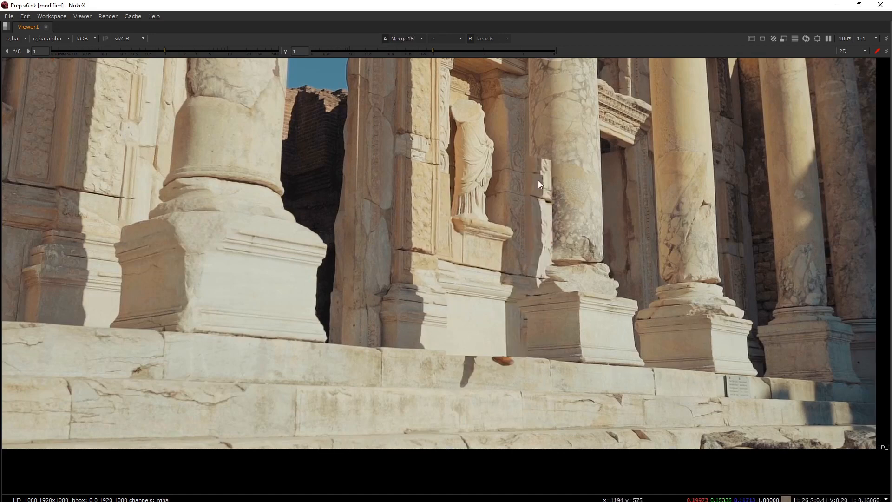
{"action": "key", "text": "2"}
{"action": "key", "text": "1"}
{"action": "key", "text": "o"}
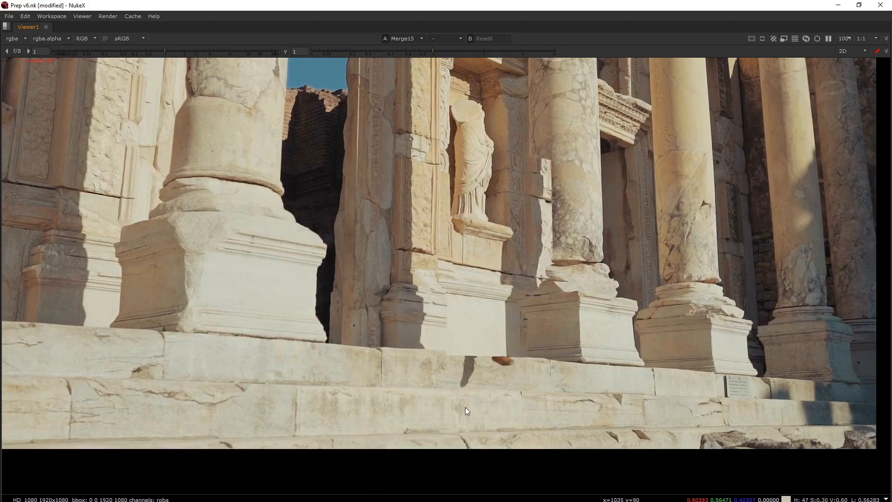
Assign Read7 as the viewer's second input and compare the original footage of the woman repeatedly with Merge15
{"action": "key", "text": "space"}
{"action": "key", "text": "space"}
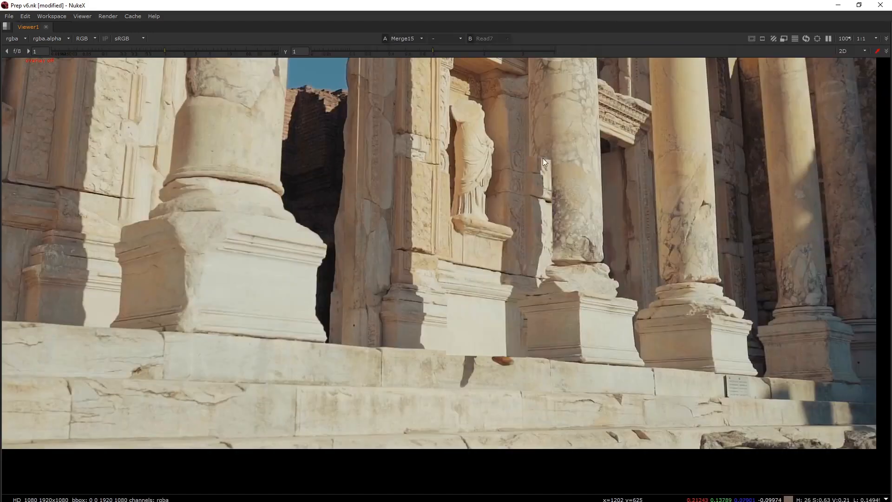
{"action": "key", "text": "2"}
{"action": "key", "text": "1"}
{"action": "key", "text": "2"}
{"action": "key", "text": "1"}
{"action": "key", "text": "2"}
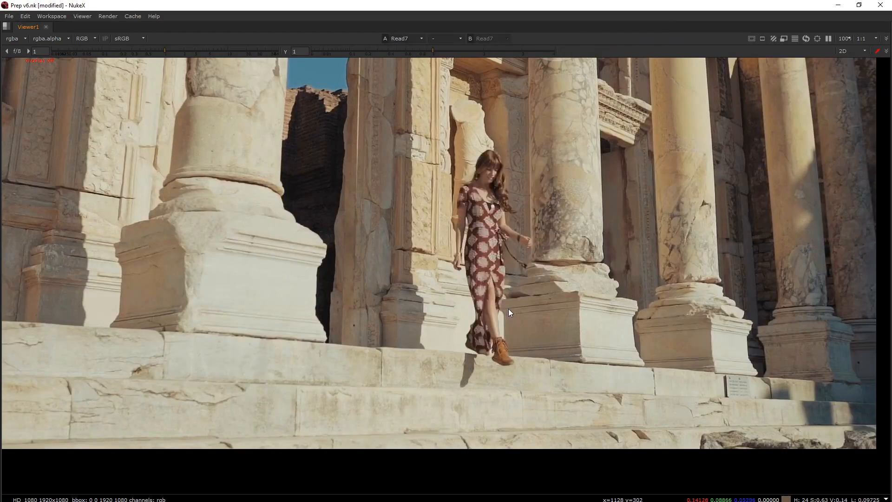
{"action": "key", "text": "1"}
{"action": "key", "text": "2"}
{"action": "key", "text": "1"}
{"action": "key", "text": "2"}
{"action": "key", "text": "1"}
{"action": "key", "text": "2"}
{"action": "key", "text": "1"}
{"action": "key", "text": "2"}
{"action": "key", "text": "1"}
{"action": "key", "text": "2"}
{"action": "key", "text": "1"}
{"action": "key", "text": "2"}
{"action": "key", "text": "1"}
{"action": "key", "text": "2"}
{"action": "key", "text": "1"}
{"action": "key", "text": "2"}
{"action": "key", "text": "1"}
Restore the full workspace layout and show the output of Merge14, the merge directly above the SR BG wall setup
{"action": "key", "text": "space"}
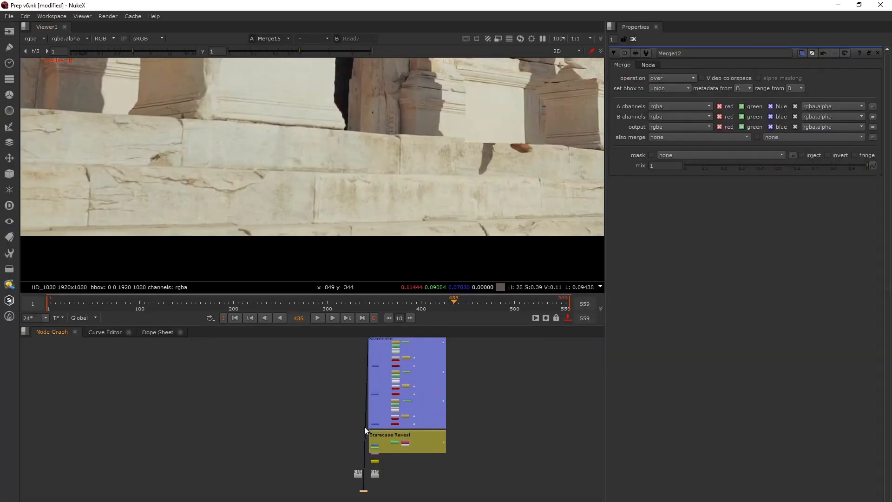
{"action": "scroll", "coordinate": [364, 426], "scroll_direction": "down", "scroll_amount": 5}
{"action": "scroll", "coordinate": [361, 459], "scroll_direction": "up", "scroll_amount": 4}
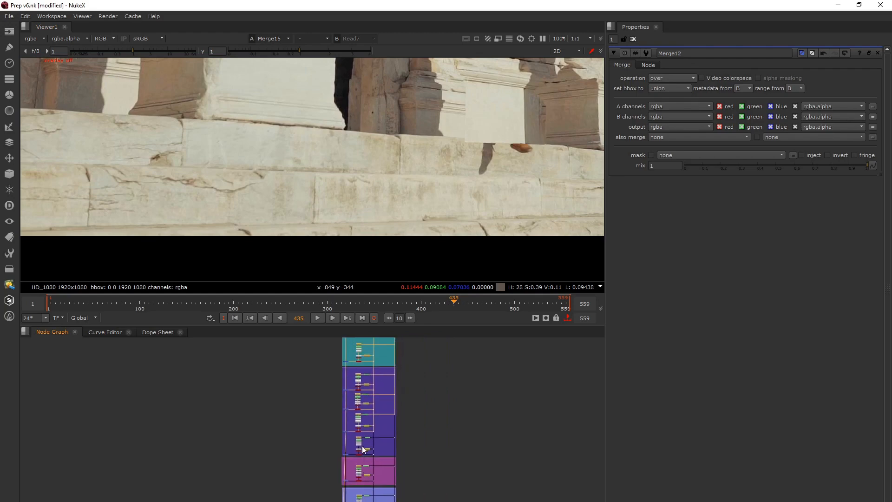
{"action": "scroll", "coordinate": [358, 451], "scroll_direction": "up", "scroll_amount": 3}
{"action": "middle_click_drag", "start_coordinate": [356, 453], "coordinate": [376, 388]}
{"action": "left_click", "coordinate": [353, 391]}
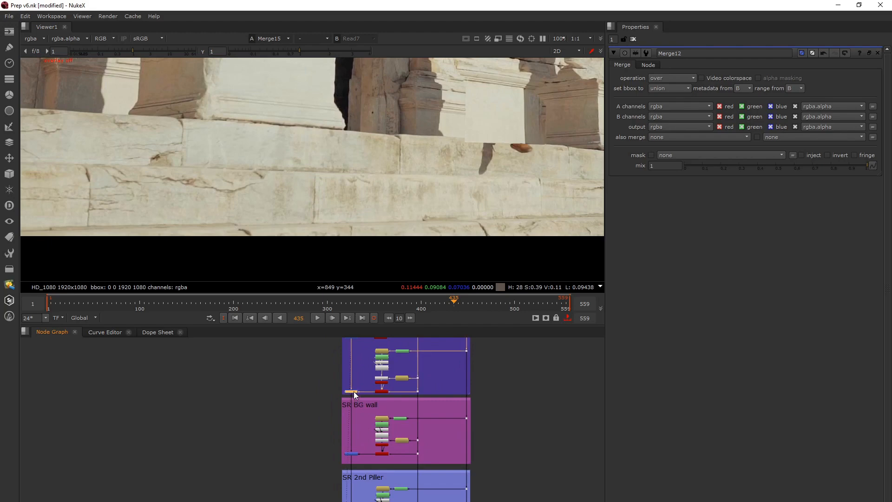
{"action": "key", "text": "1"}
{"action": "scroll", "coordinate": [371, 256], "scroll_direction": "down", "scroll_amount": 3}
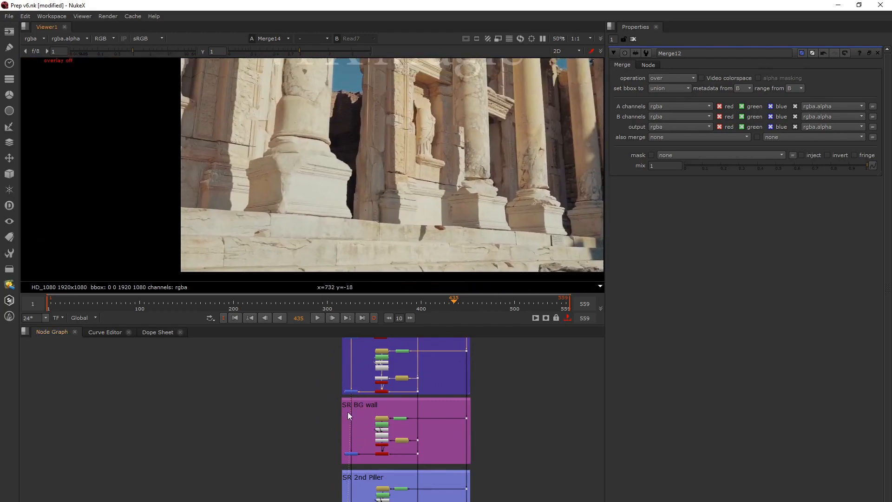
Open the FrameHold25 settings in the SR BG wall setup and go to its hold frame, 513
{"action": "scroll", "coordinate": [350, 414], "scroll_direction": "up", "scroll_amount": 4}
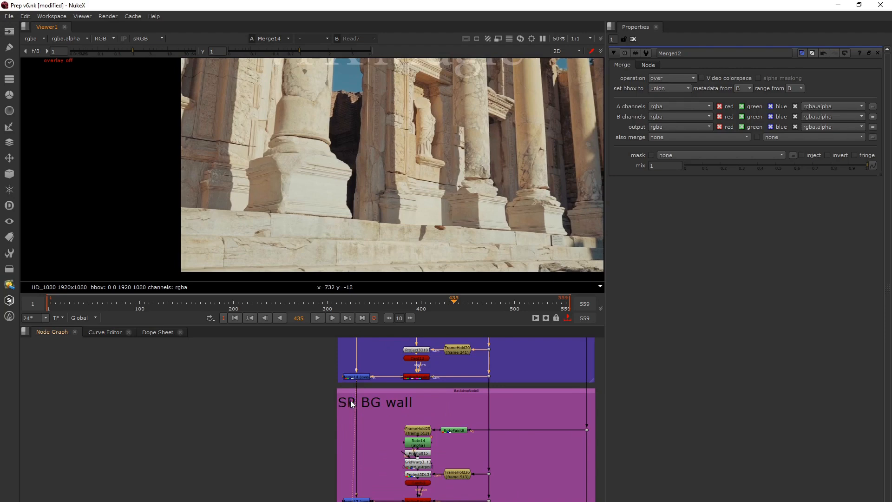
{"action": "scroll", "coordinate": [424, 397], "scroll_direction": "down", "scroll_amount": 3}
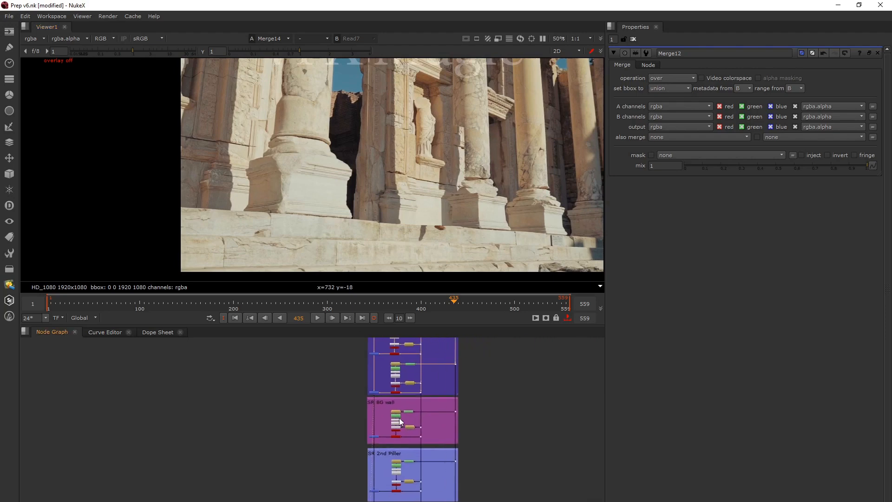
{"action": "scroll", "coordinate": [400, 417], "scroll_direction": "up", "scroll_amount": 4}
{"action": "scroll", "coordinate": [389, 425], "scroll_direction": "up", "scroll_amount": 2}
{"action": "double_click", "coordinate": [387, 420]}
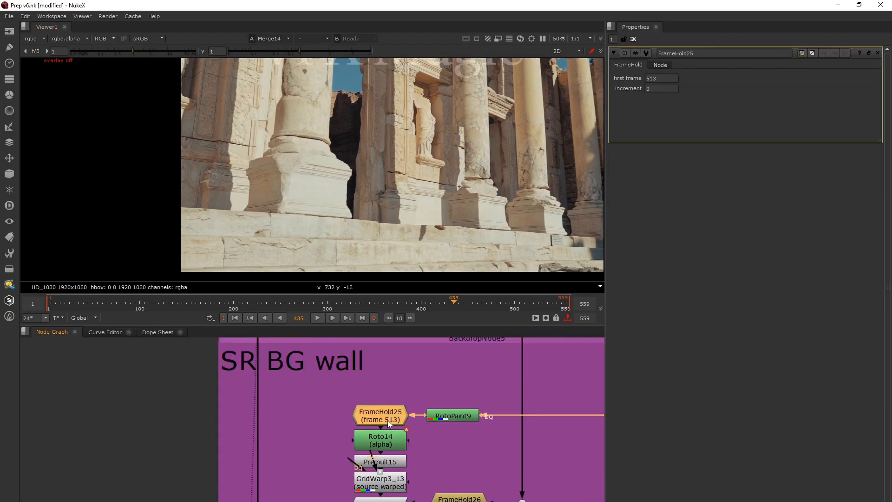
{"action": "double_click", "coordinate": [294, 320]}
{"action": "type", "text": "513"}
{"action": "key", "text": "Return"}
{"action": "scroll", "coordinate": [301, 429], "scroll_direction": "down", "scroll_amount": 3}
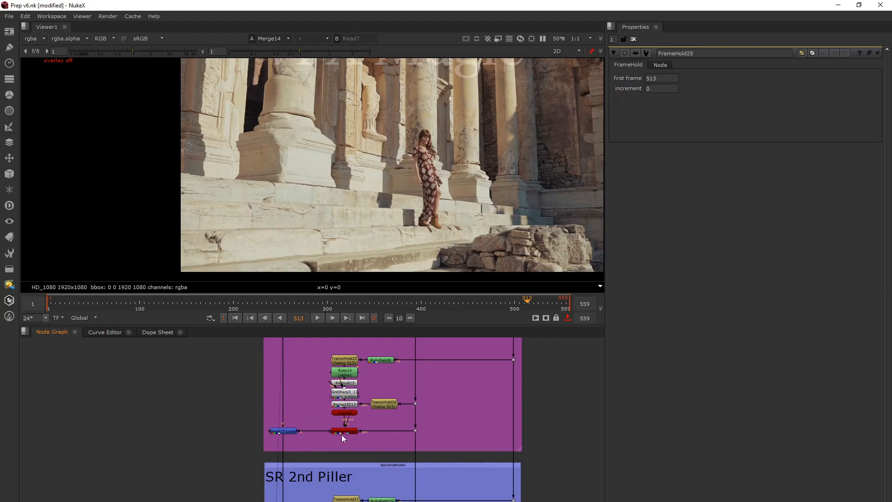
View the SR BG wall's rendered patch on its own at frame 513, followed by the merged Merge17 result
{"action": "left_click", "coordinate": [344, 430]}
{"action": "key", "text": "1"}
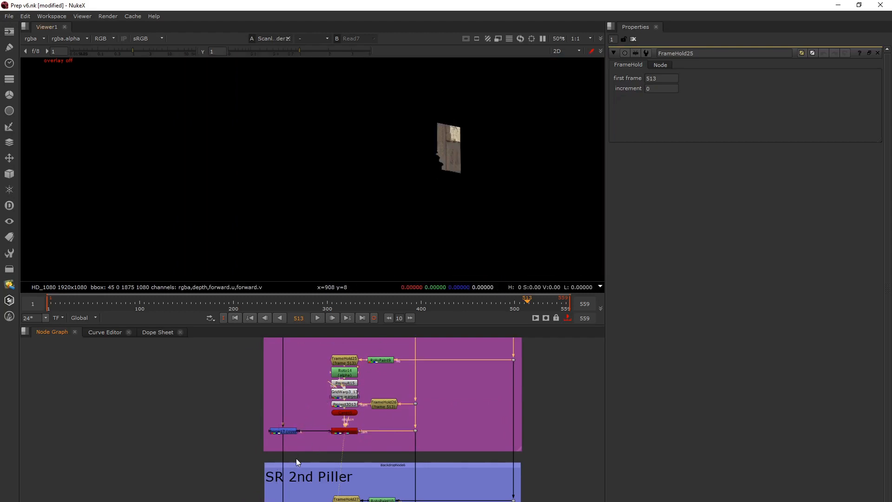
{"action": "left_click", "coordinate": [289, 432]}
{"action": "key", "text": "1"}
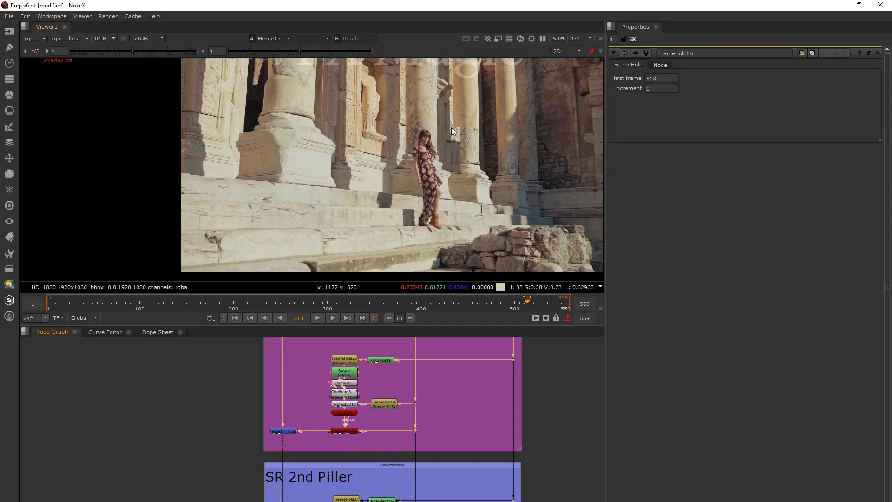
Step through the Merge17 result from around frame 513 to 533 and examine the wall patch beside the woman up close
{"action": "mouse_move", "coordinate": [527, 301]}
{"action": "left_mouse_down"}
{"action": "mouse_move", "coordinate": [536, 303]}
{"action": "mouse_move", "coordinate": [526, 305]}
{"action": "left_mouse_up"}
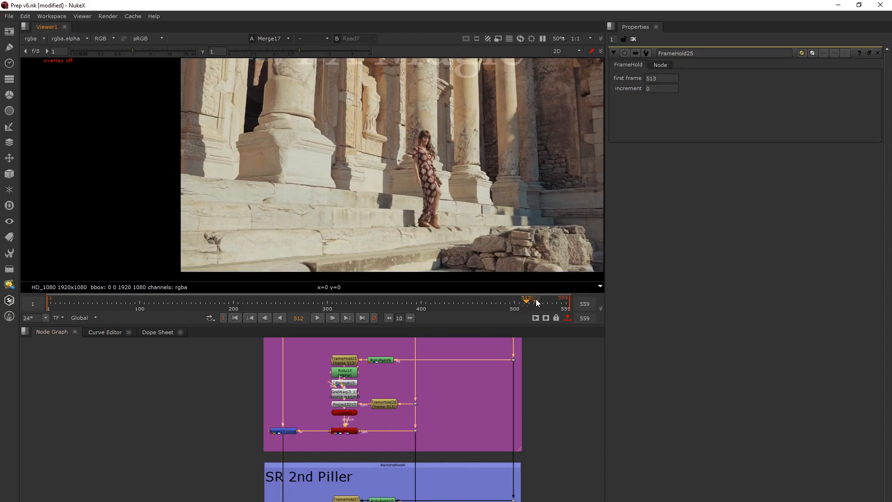
{"action": "key", "text": "Right"}
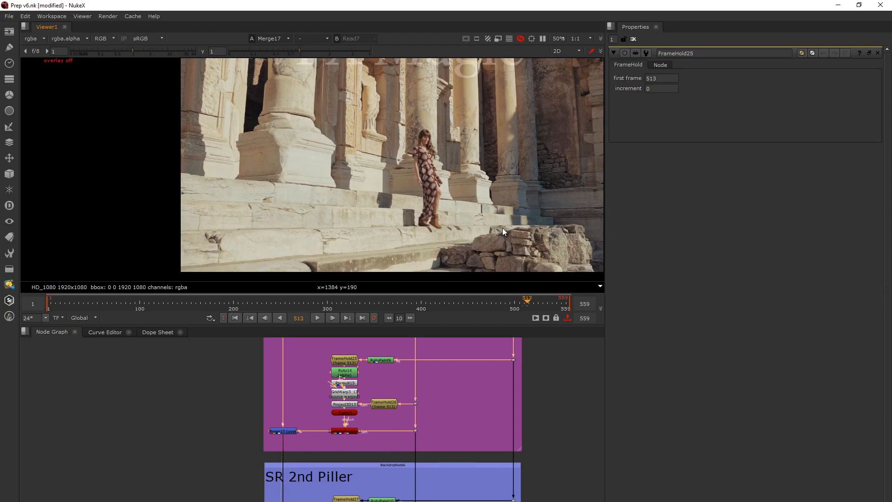
{"action": "scroll", "coordinate": [451, 126], "scroll_direction": "up", "scroll_amount": 3}
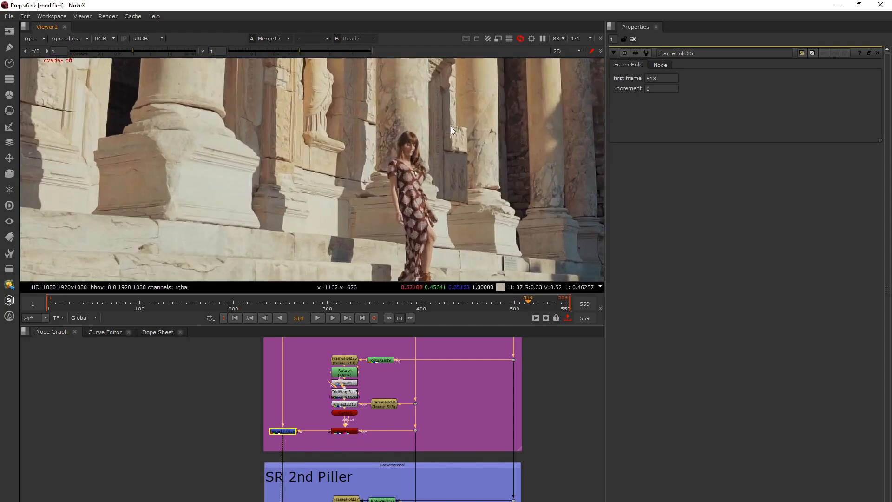
{"action": "key", "text": "Right"}
{"action": "key", "text": "Right"}
{"action": "key", "text": "Right"}
{"action": "key", "text": "Right"}
{"action": "key", "text": "Right"}
{"action": "key", "text": "Right"}
{"action": "key", "text": "Right"}
{"action": "key", "text": "Right"}
{"action": "key", "text": "Right"}
{"action": "key", "text": "Right"}
{"action": "key", "text": "Right"}
{"action": "key", "text": "Right"}
{"action": "key", "text": "Right"}
{"action": "key", "text": "Right"}
{"action": "key", "text": "Right"}
{"action": "key", "text": "Right"}
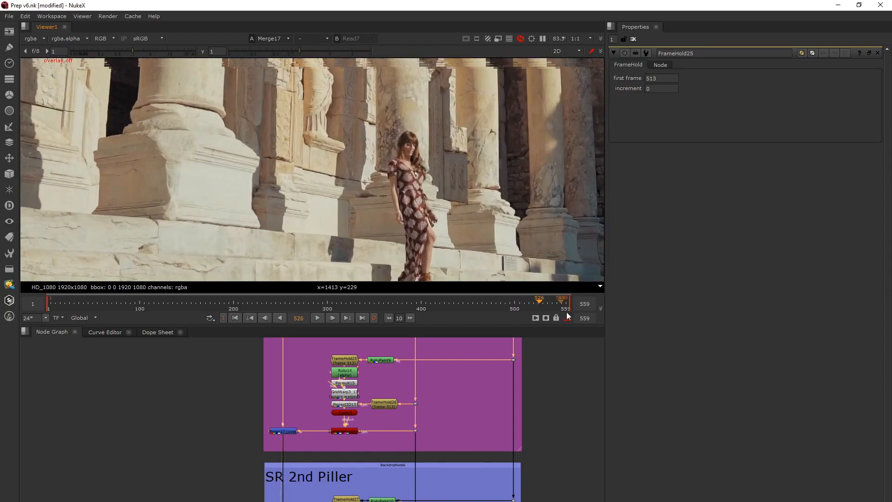
{"action": "key", "text": "Right"}
{"action": "key", "text": "Right"}
{"action": "key", "text": "Right"}
{"action": "key", "text": "Right"}
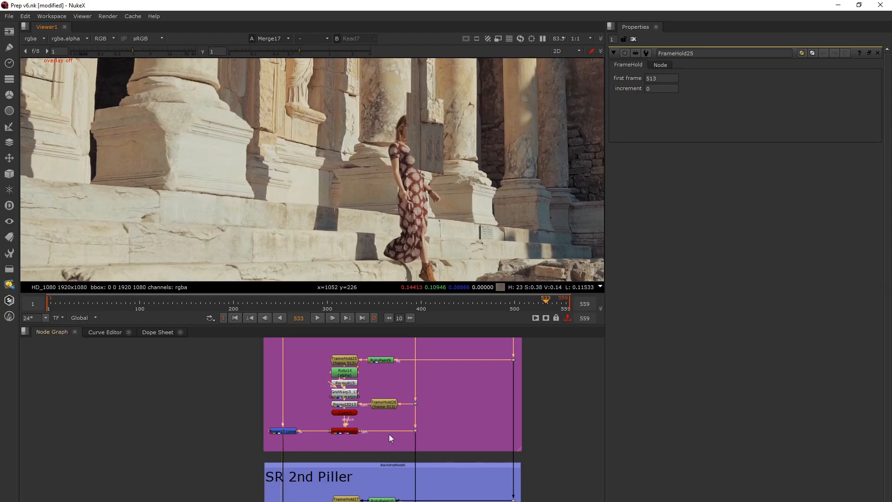
Open the Merge17 settings, then show the Merge18 output of the SR 2nd Piller setup at frame 533
{"action": "double_click", "coordinate": [283, 431]}
{"action": "scroll", "coordinate": [309, 451], "scroll_direction": "down", "scroll_amount": 5}
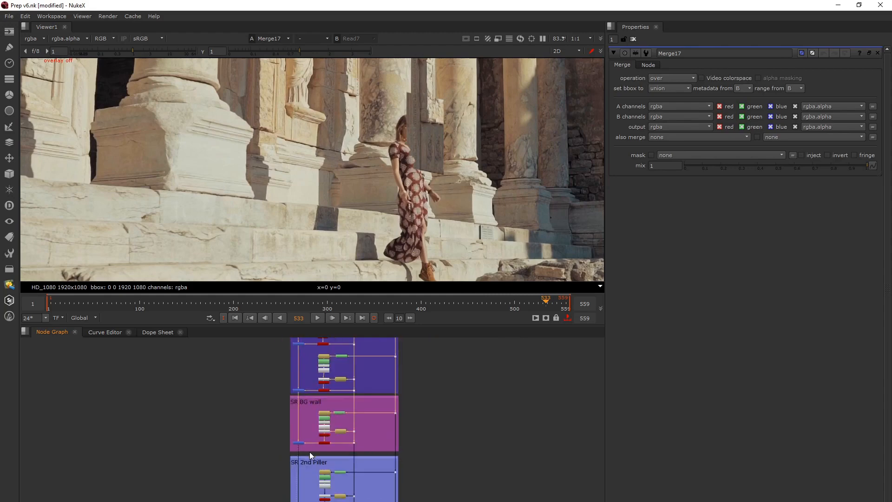
{"action": "middle_click_drag", "start_coordinate": [309, 452], "coordinate": [341, 429]}
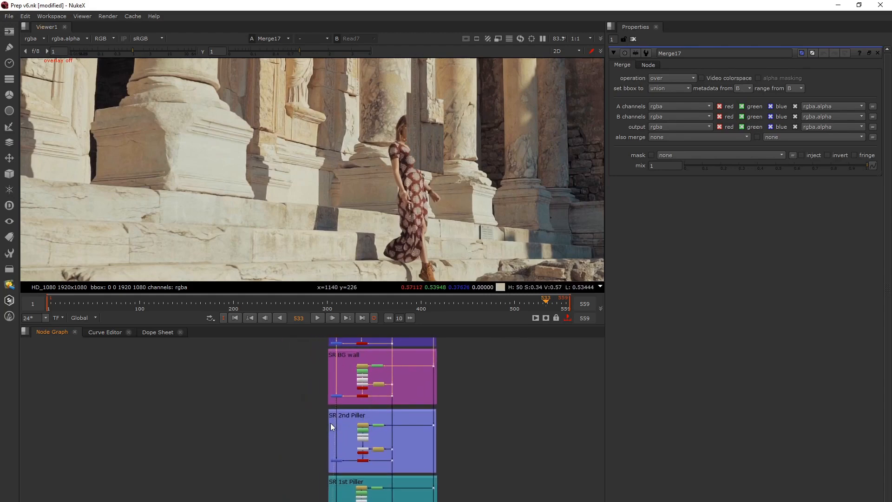
{"action": "scroll", "coordinate": [332, 421], "scroll_direction": "up", "scroll_amount": 3}
{"action": "middle_click_drag", "start_coordinate": [333, 419], "coordinate": [311, 405]}
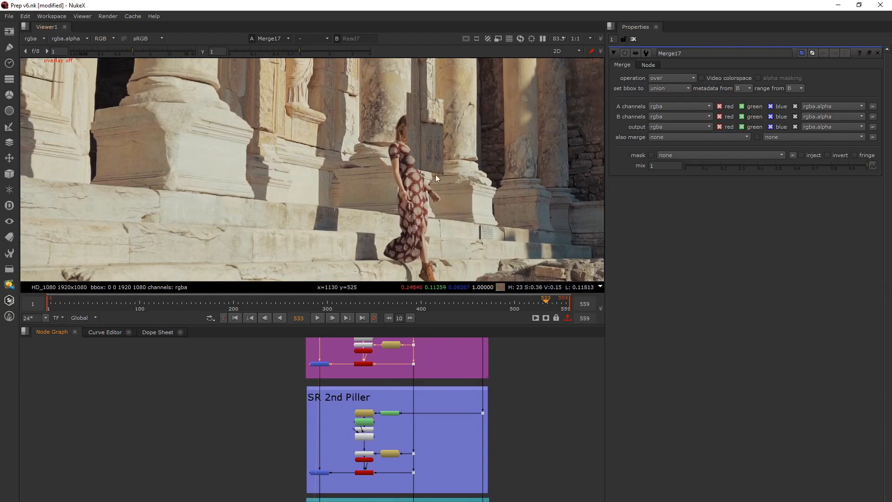
{"action": "middle_click_drag", "start_coordinate": [339, 424], "coordinate": [346, 361]}
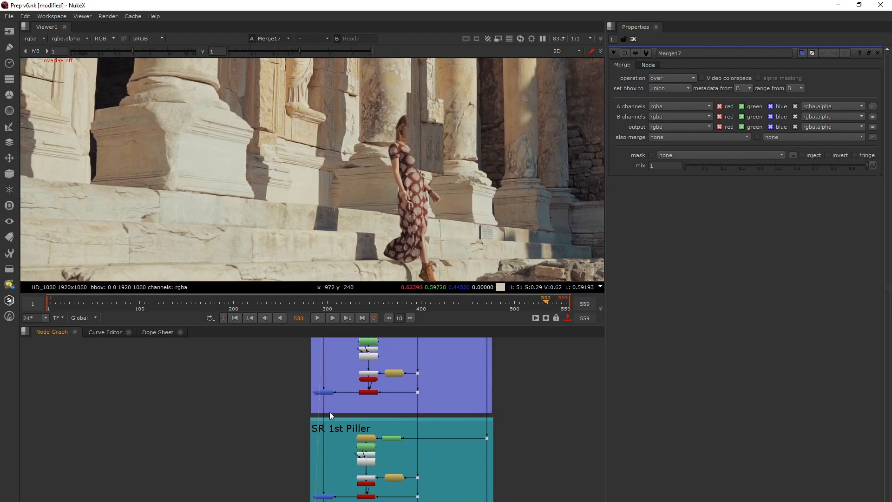
{"action": "scroll", "coordinate": [326, 423], "scroll_direction": "down", "scroll_amount": 5}
{"action": "middle_click_drag", "start_coordinate": [333, 467], "coordinate": [333, 450]}
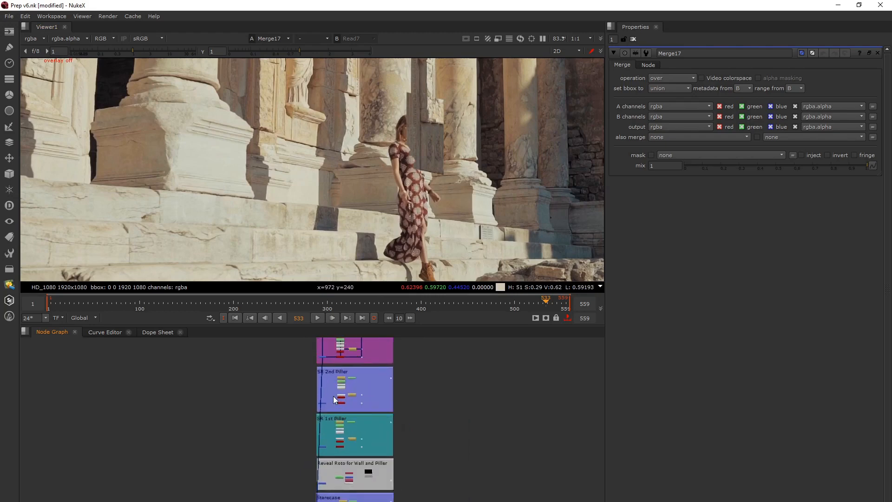
{"action": "scroll", "coordinate": [333, 396], "scroll_direction": "up", "scroll_amount": 3}
{"action": "left_click", "coordinate": [316, 407]}
{"action": "key", "text": "1"}
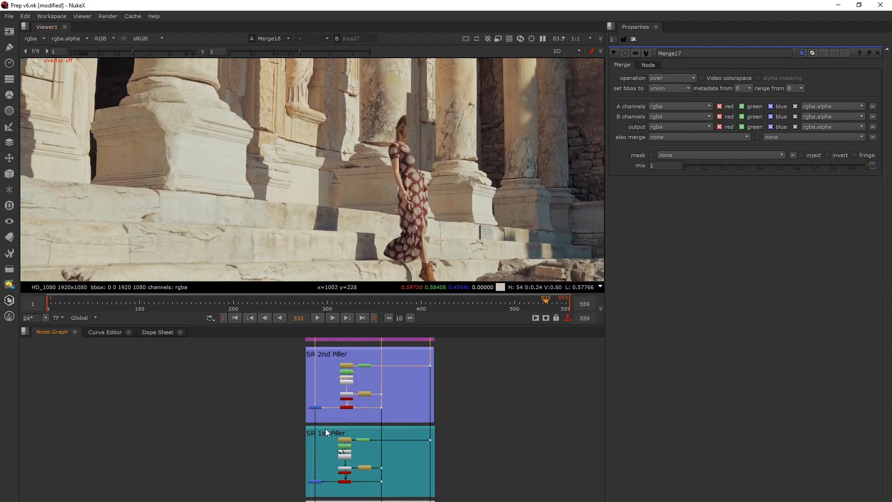
Show the Merge16 output of the SR 1st Piller setup at frame 533
{"action": "middle_click_drag", "start_coordinate": [325, 429], "coordinate": [367, 346]}
{"action": "left_click", "coordinate": [354, 399]}
{"action": "key", "text": "1"}
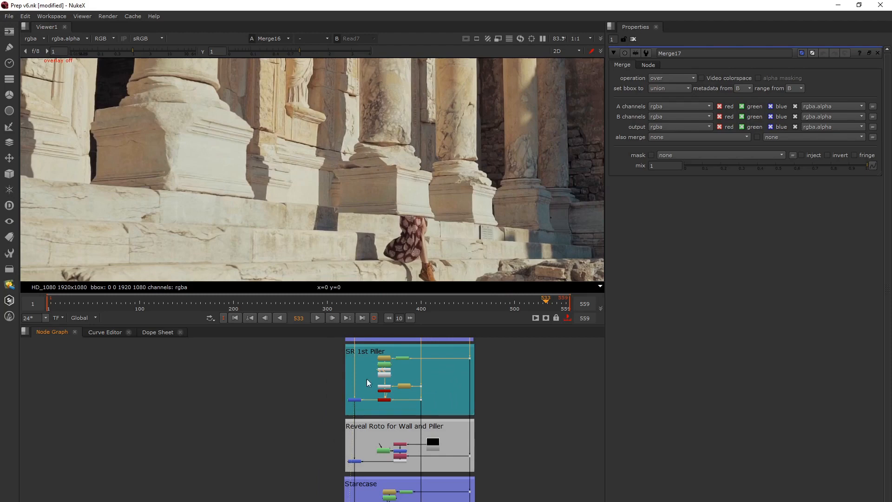
{"action": "middle_click_drag", "start_coordinate": [367, 378], "coordinate": [355, 409]}
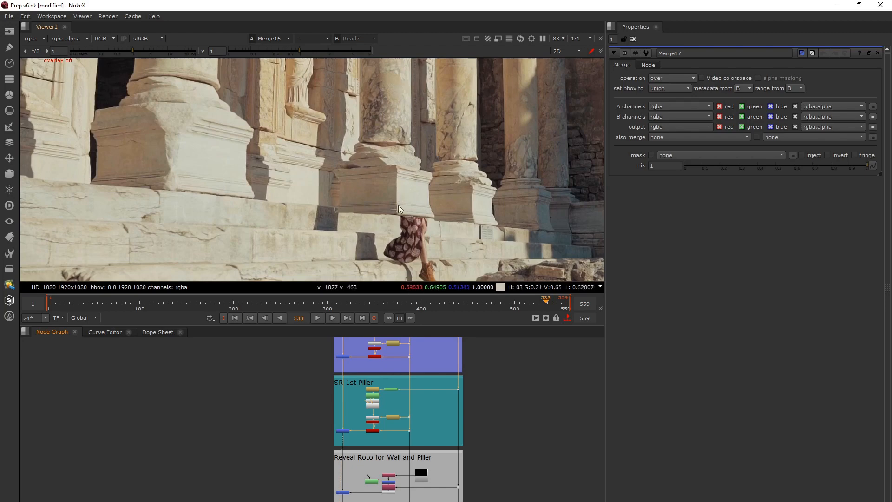
Show the Merge9 output of the Reveal Roto for Wall and Piller setup and open the Roto7 settings
{"action": "middle_click_drag", "start_coordinate": [356, 453], "coordinate": [348, 373]}
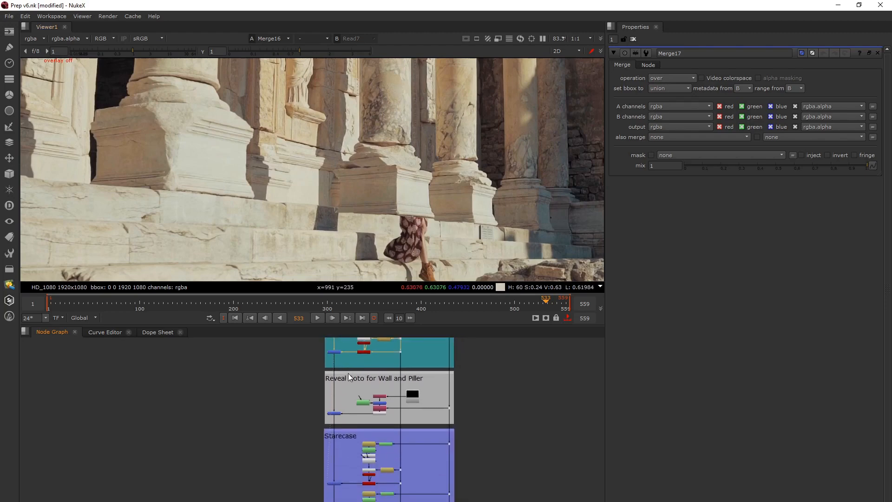
{"action": "scroll", "coordinate": [344, 380], "scroll_direction": "up", "scroll_amount": 1}
{"action": "left_click", "coordinate": [332, 419]}
{"action": "key", "text": "1"}
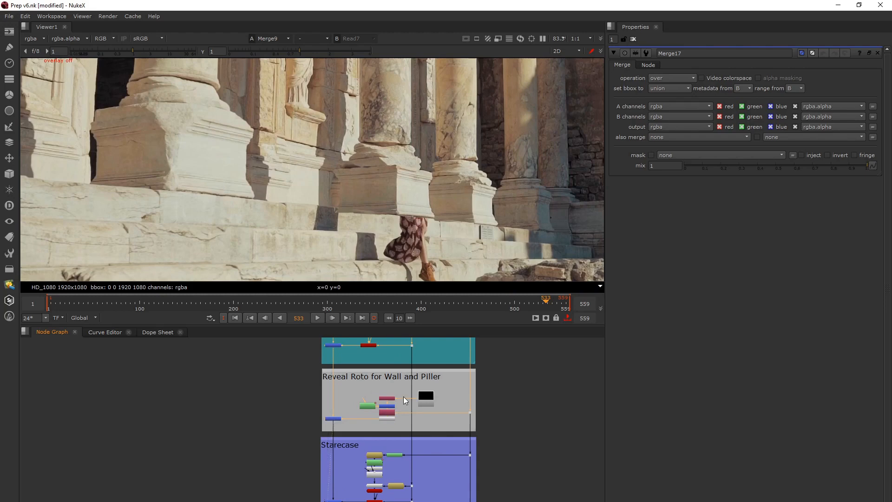
{"action": "double_click", "coordinate": [372, 406]}
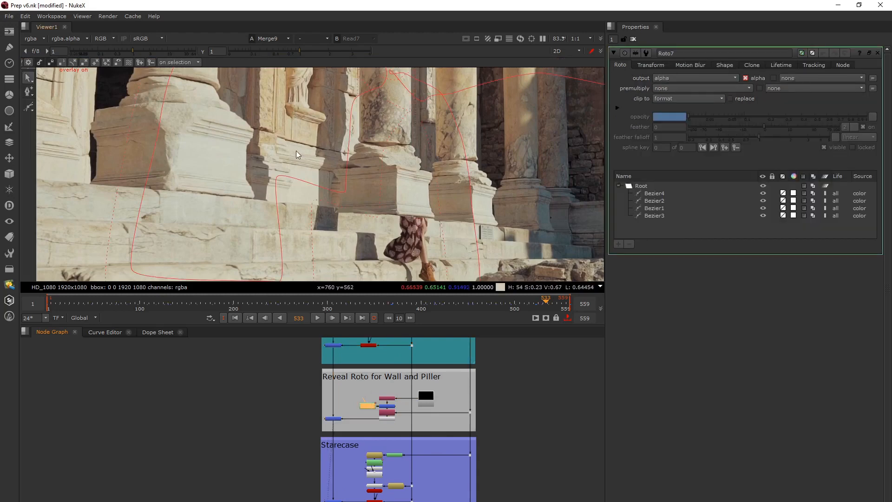
{"action": "scroll", "coordinate": [306, 187], "scroll_direction": "down", "scroll_amount": 2}
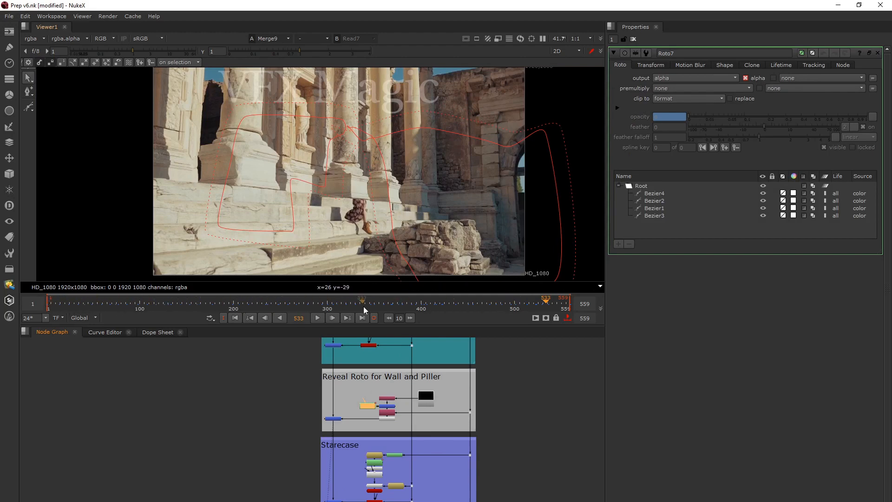
Select Roto7's Bezier2 and Bezier1 shapes in turn and compare the Read7 plate with Merge9 around the woman
{"action": "left_click", "coordinate": [326, 135]}
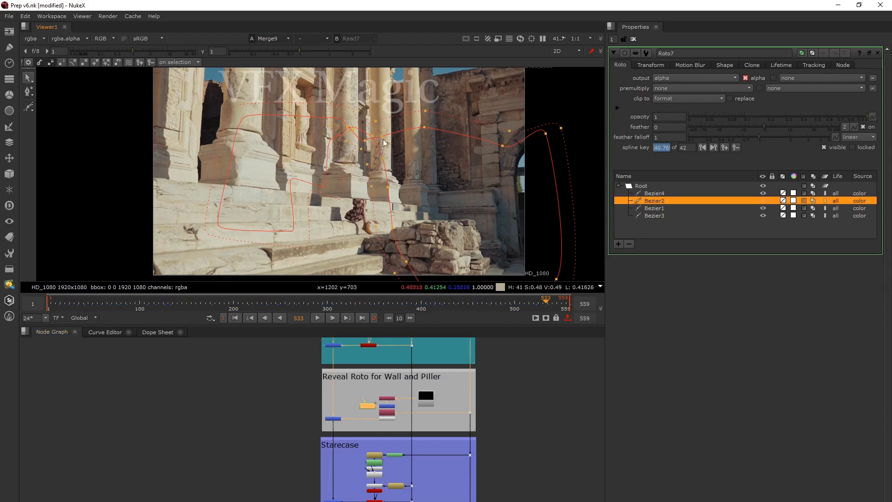
{"action": "key", "text": "2"}
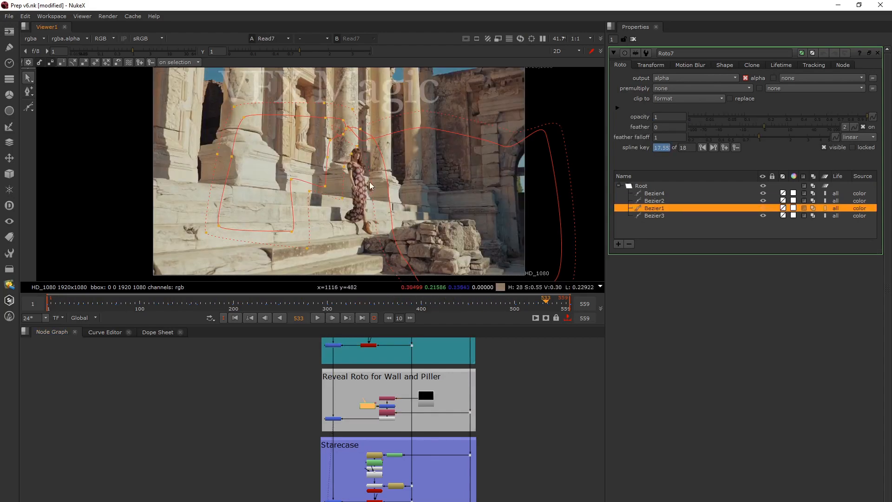
{"action": "scroll", "coordinate": [363, 156], "scroll_direction": "up", "scroll_amount": 5}
{"action": "scroll", "coordinate": [333, 137], "scroll_direction": "down", "scroll_amount": 3}
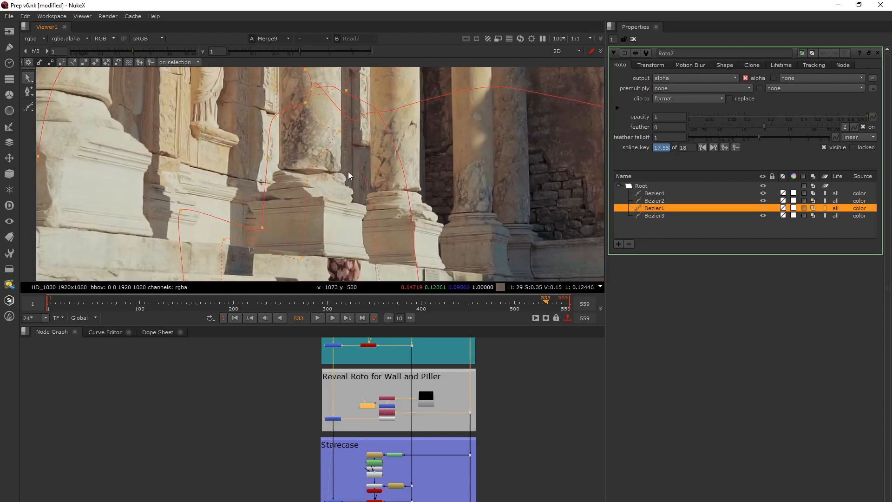
{"action": "scroll", "coordinate": [337, 159], "scroll_direction": "up", "scroll_amount": 5}
{"action": "scroll", "coordinate": [341, 161], "scroll_direction": "down", "scroll_amount": 7}
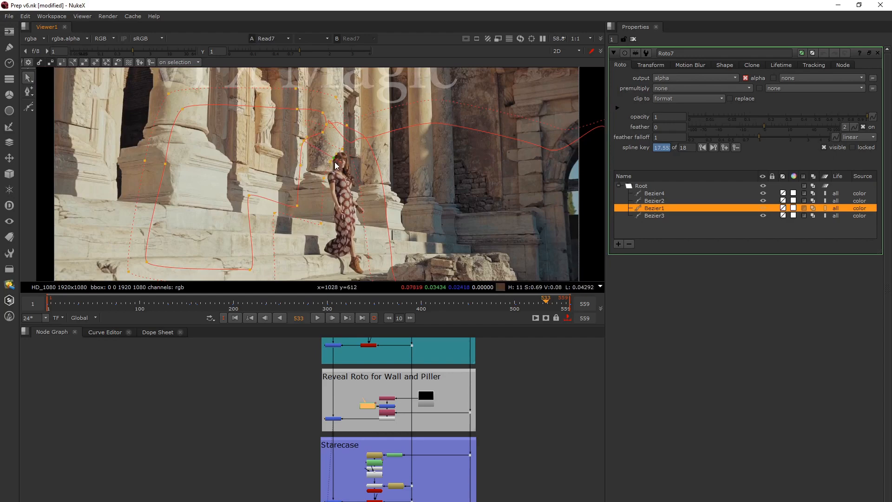
Nudge a Bezier1 point beside the woman's head at frame 533 and compare the Read7 plate with the Merge9 result
{"action": "left_click_drag", "start_coordinate": [336, 164], "coordinate": [337, 162]}
{"action": "scroll", "coordinate": [338, 162], "scroll_direction": "up", "scroll_amount": 4}
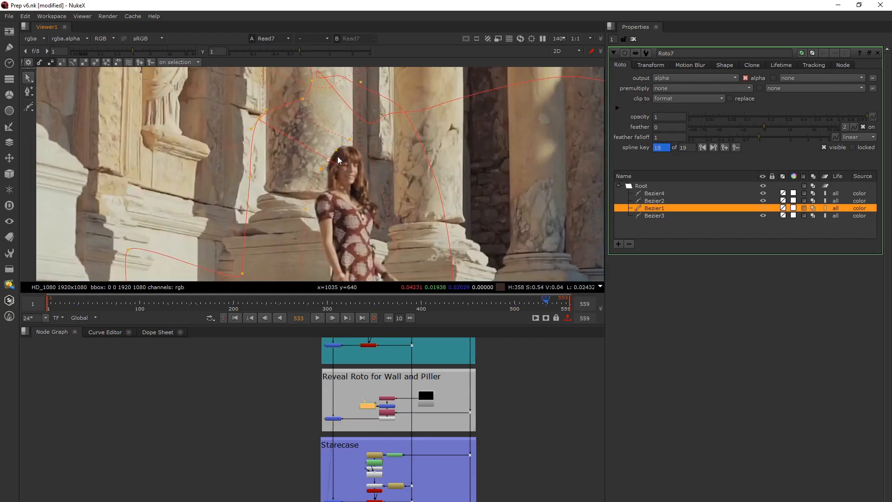
{"action": "key", "text": "2"}
{"action": "key", "text": "1"}
{"action": "key", "text": "2"}
{"action": "scroll", "coordinate": [356, 149], "scroll_direction": "down", "scroll_amount": 4}
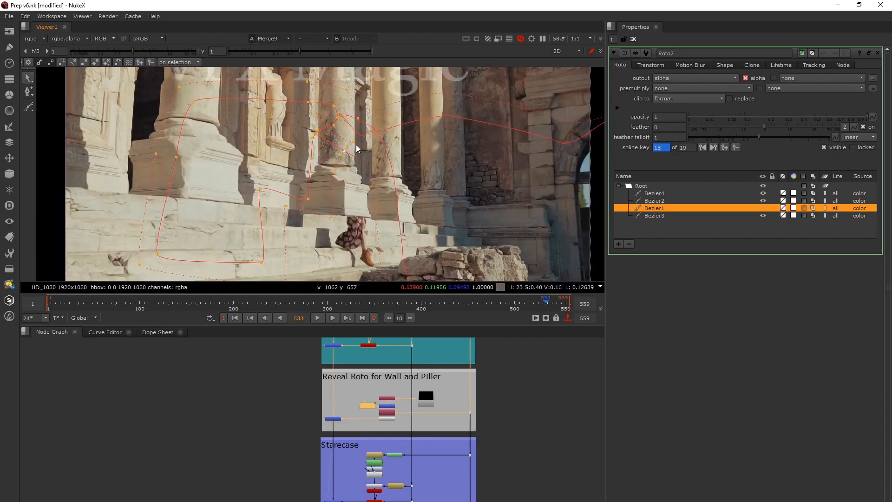
{"action": "key", "text": "1"}
{"action": "key", "text": "2"}
{"action": "key", "text": "1"}
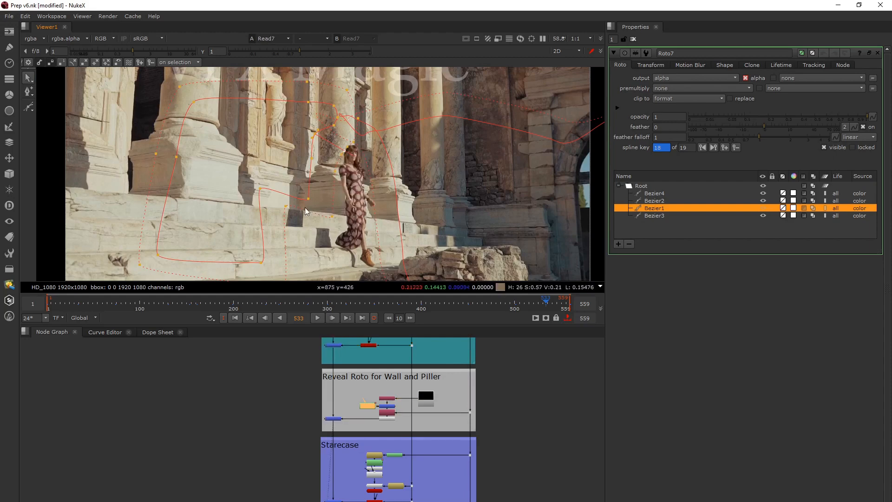
Go to frame 530 and show the Merge19 output of the first projection in the Starecase setup
{"action": "scroll", "coordinate": [305, 212], "scroll_direction": "down", "scroll_amount": 2}
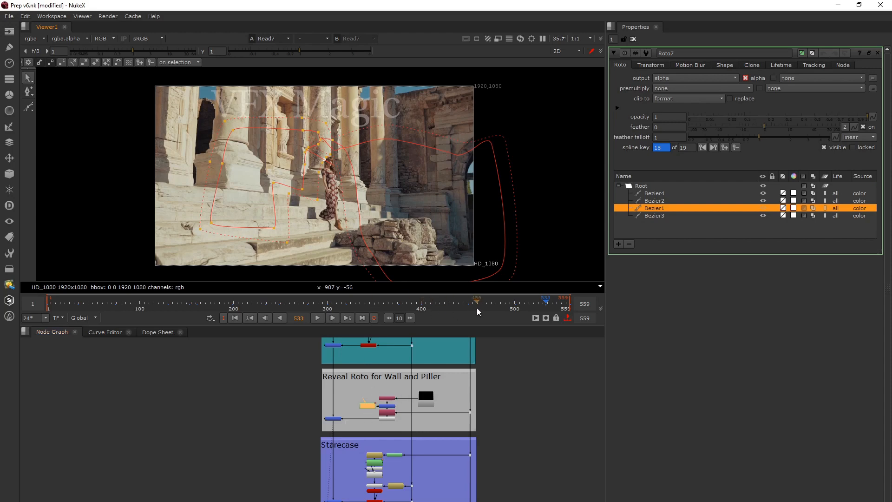
{"action": "left_click_drag", "start_coordinate": [477, 311], "coordinate": [545, 321]}
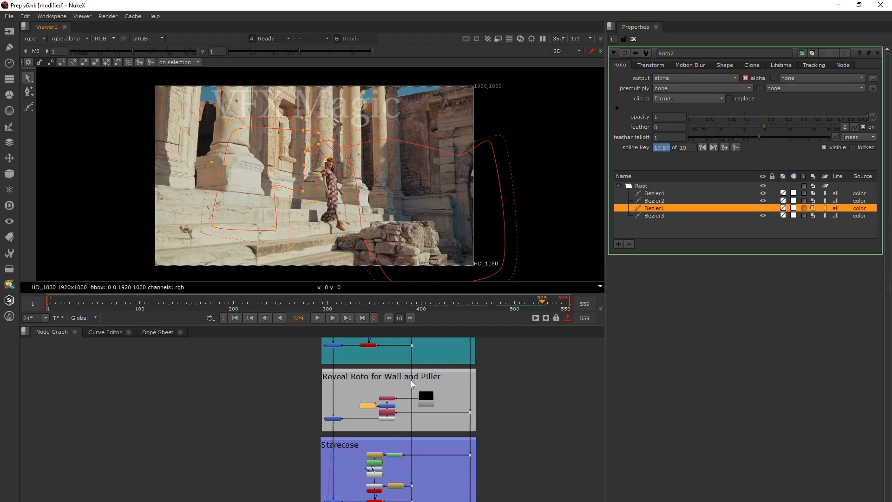
{"action": "middle_click_drag", "start_coordinate": [365, 456], "coordinate": [377, 375]}
{"action": "key", "text": "Right"}
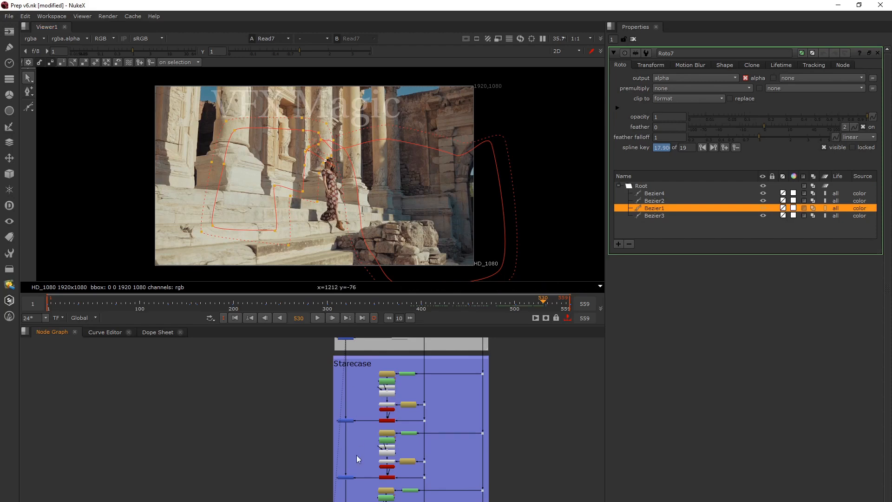
{"action": "left_click", "coordinate": [347, 421]}
{"action": "key", "text": "1"}
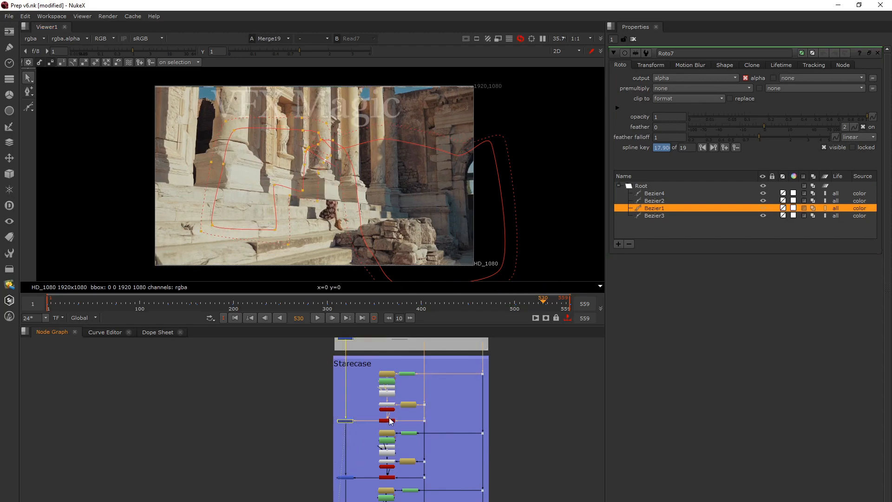
View the first Starecase projection's rendered patch on its own and go to FrameHold28's hold frame, 413
{"action": "scroll", "coordinate": [394, 383], "scroll_direction": "up", "scroll_amount": 4}
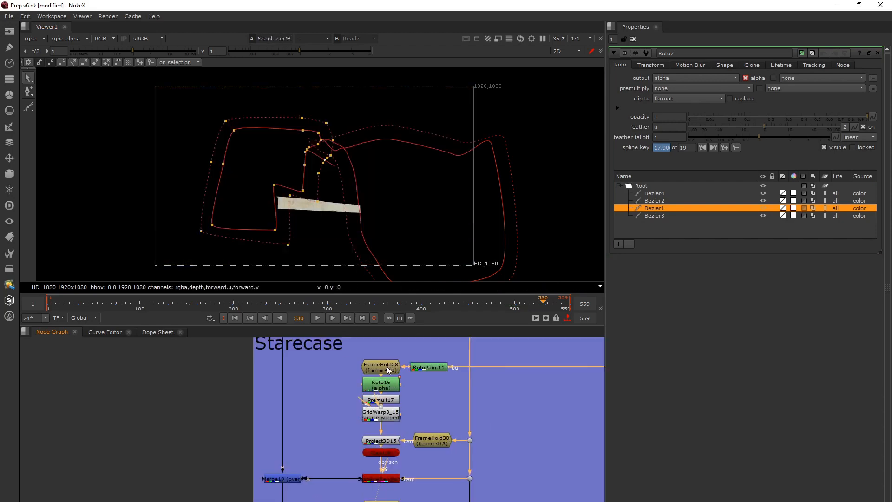
{"action": "scroll", "coordinate": [386, 366], "scroll_direction": "up", "scroll_amount": 5}
{"action": "left_click", "coordinate": [388, 372]}
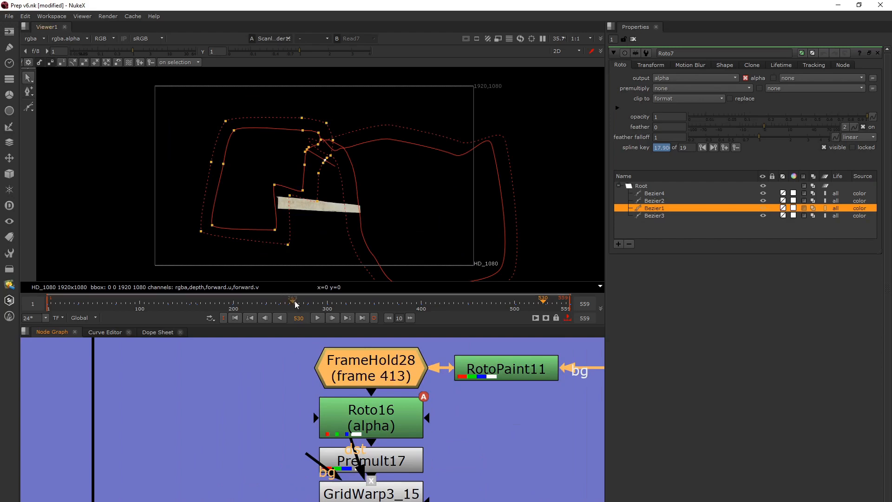
{"action": "left_click", "coordinate": [299, 318]}
{"action": "type", "text": "41"}
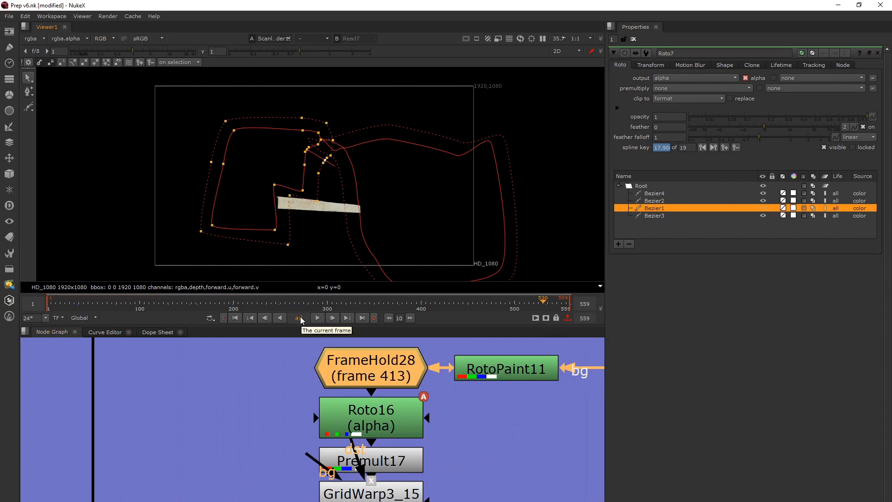
{"action": "type", "text": "3"}
{"action": "key", "text": "Return"}
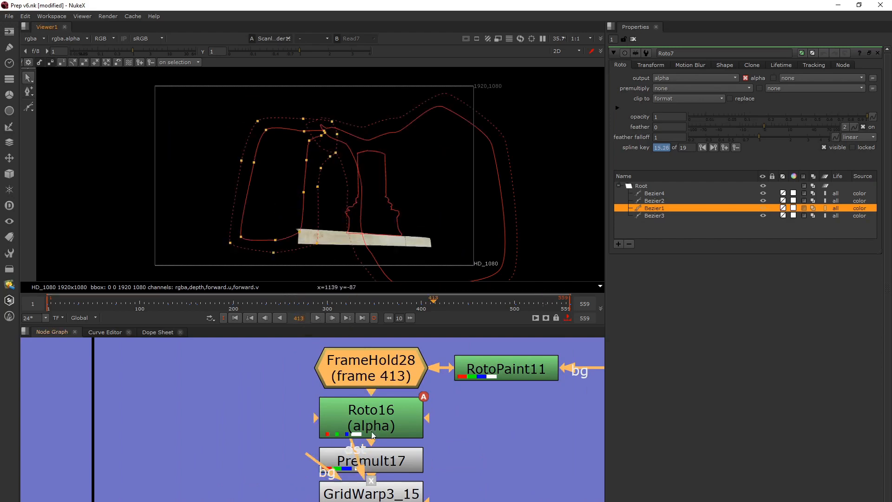
Show the Merge19 result at frame 413 with the viewer overlay turned off
{"action": "scroll", "coordinate": [372, 435], "scroll_direction": "down", "scroll_amount": 5}
{"action": "middle_click_drag", "start_coordinate": [372, 435], "coordinate": [365, 380]}
{"action": "left_click", "coordinate": [268, 464]}
{"action": "key", "text": "1"}
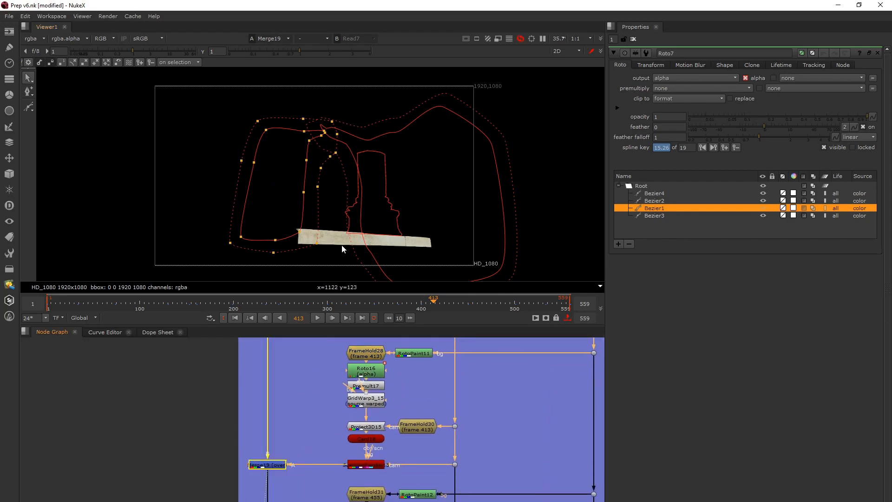
{"action": "key", "text": "o"}
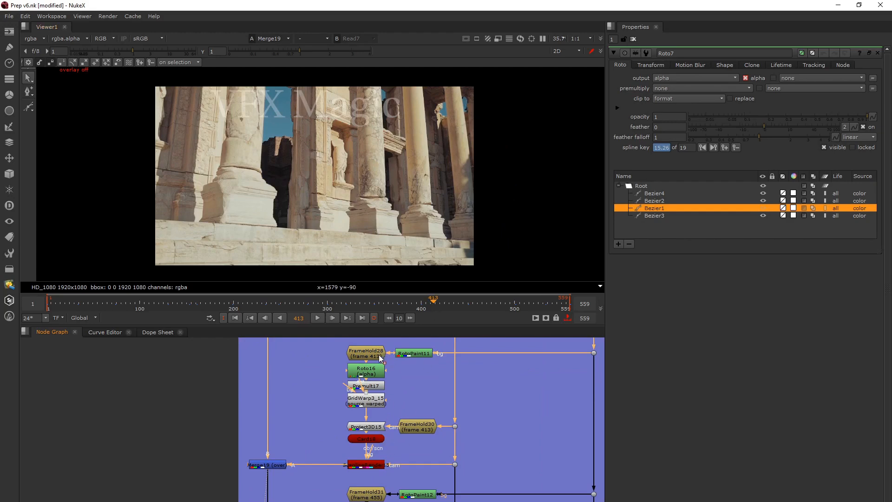
Show the original Read7 plate and examine the woman's shoes on the stair edge at frames 413 and 414
{"action": "scroll", "coordinate": [292, 459], "scroll_direction": "down", "scroll_amount": 5}
{"action": "scroll", "coordinate": [287, 460], "scroll_direction": "down", "scroll_amount": 5}
{"action": "middle_click_drag", "start_coordinate": [287, 460], "coordinate": [387, 386]}
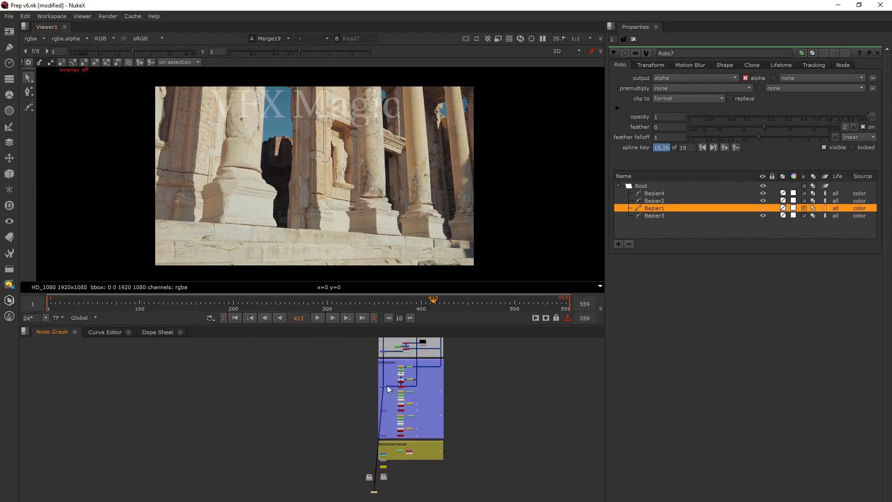
{"action": "left_click", "coordinate": [369, 476]}
{"action": "key", "text": "1"}
{"action": "scroll", "coordinate": [336, 241], "scroll_direction": "up", "scroll_amount": 8}
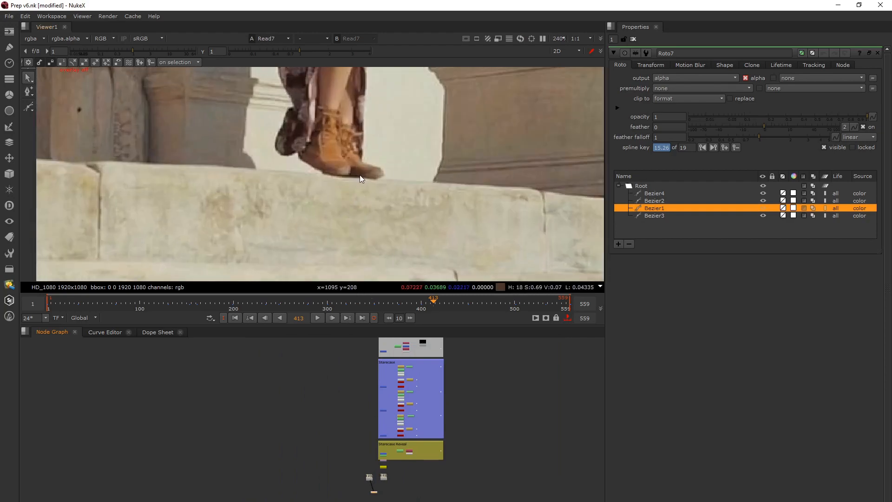
{"action": "key", "text": "Right"}
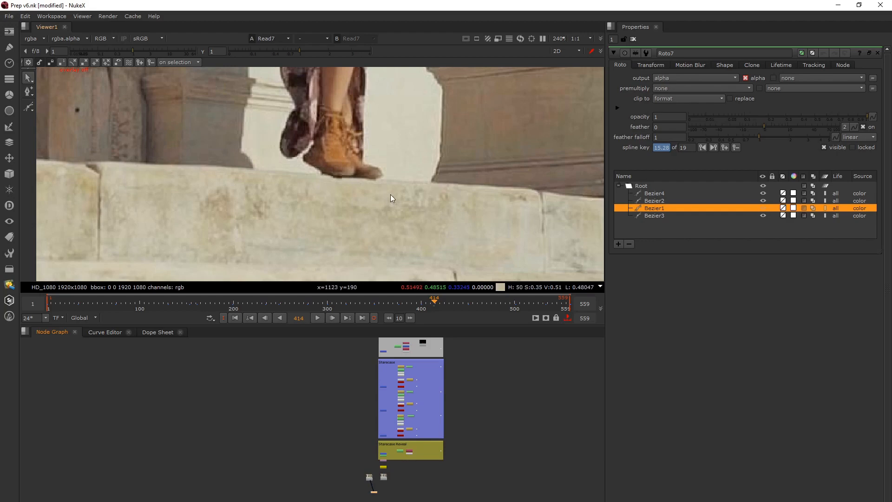
{"action": "key", "text": "Left"}
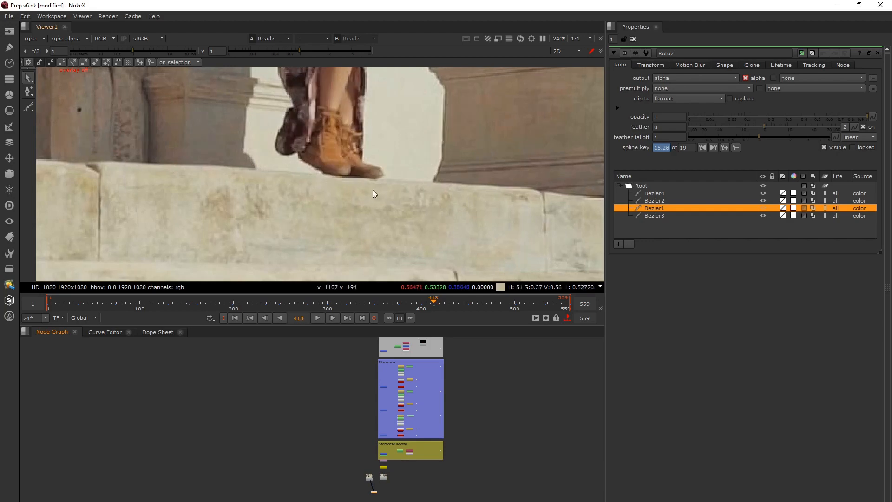
{"action": "scroll", "coordinate": [372, 190], "scroll_direction": "down", "scroll_amount": 2}
{"action": "middle_click_drag", "start_coordinate": [363, 191], "coordinate": [331, 204]}
Open the RotoPaint8 settings in the SR 1st Piller setup
{"action": "middle_click_drag", "start_coordinate": [408, 367], "coordinate": [386, 472]}
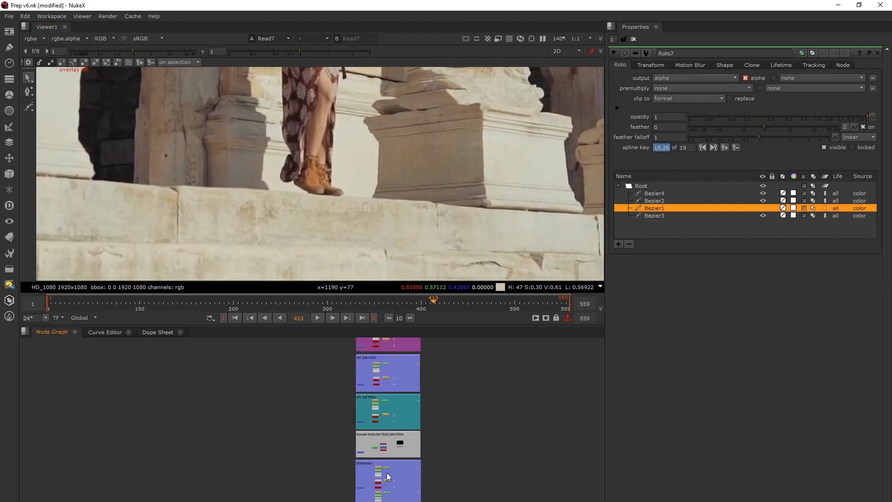
{"action": "scroll", "coordinate": [386, 443], "scroll_direction": "up", "scroll_amount": 4}
{"action": "middle_click_drag", "start_coordinate": [394, 377], "coordinate": [382, 439]}
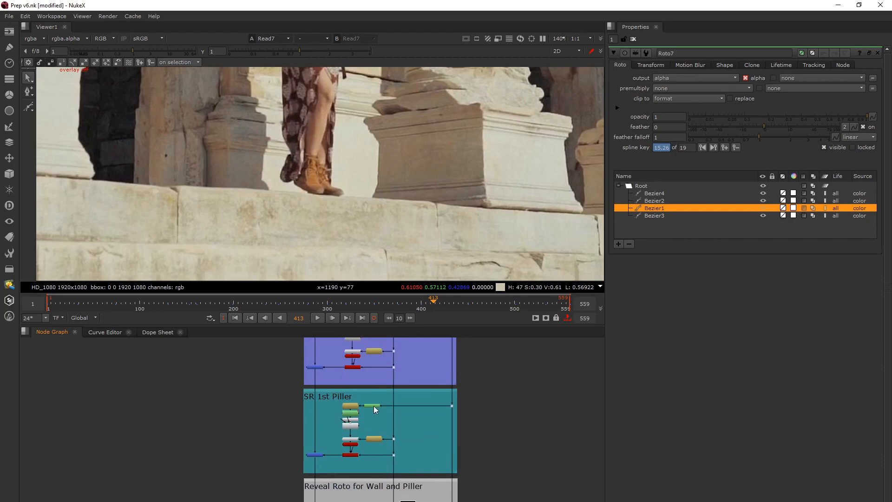
{"action": "scroll", "coordinate": [374, 406], "scroll_direction": "up", "scroll_amount": 5}
{"action": "double_click", "coordinate": [372, 385]}
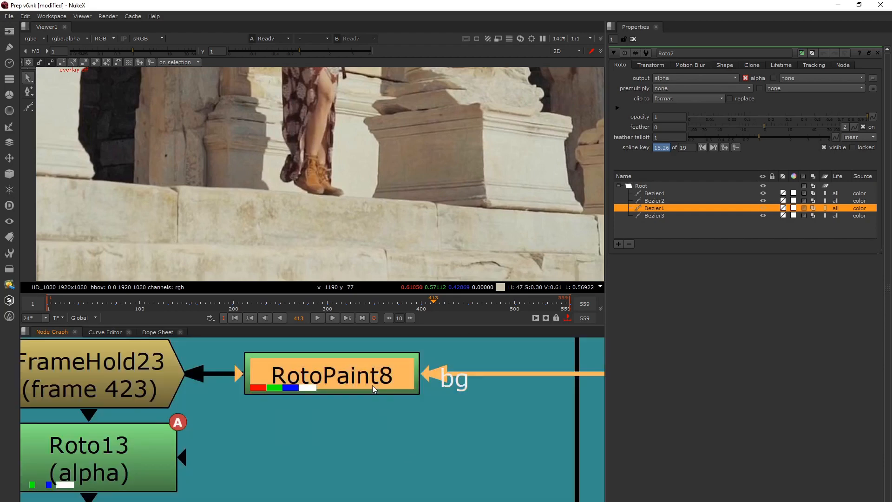
{"action": "scroll", "coordinate": [372, 385], "scroll_direction": "down", "scroll_amount": 10}
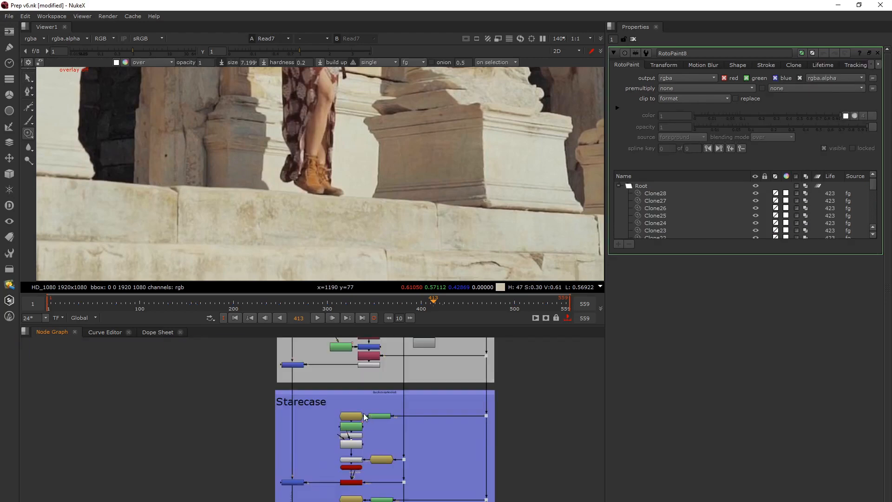
Open RotoPaint11 in the Starecase setup and compare its painted stair edge under the shoes with Read7 at frame 413
{"action": "double_click", "coordinate": [379, 414]}
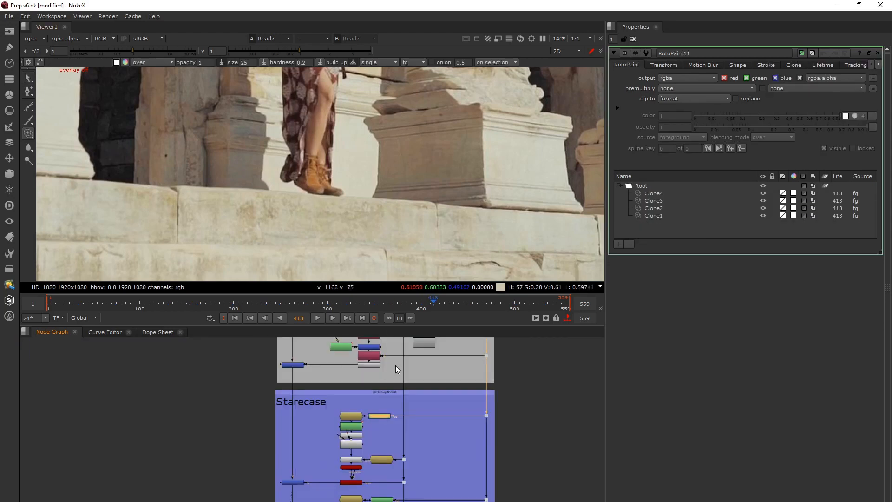
{"action": "key", "text": "1"}
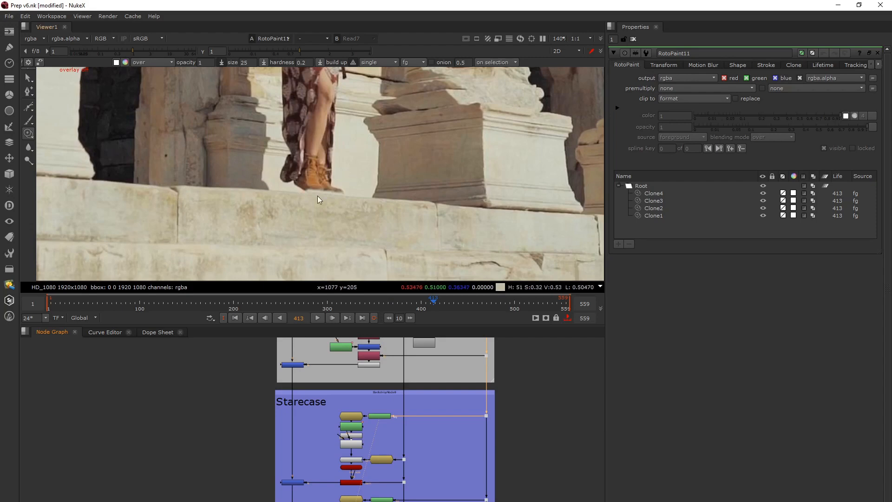
{"action": "scroll", "coordinate": [318, 195], "scroll_direction": "up", "scroll_amount": 5}
{"action": "key", "text": "2"}
{"action": "key", "text": "1"}
{"action": "key", "text": "2"}
{"action": "key", "text": "1"}
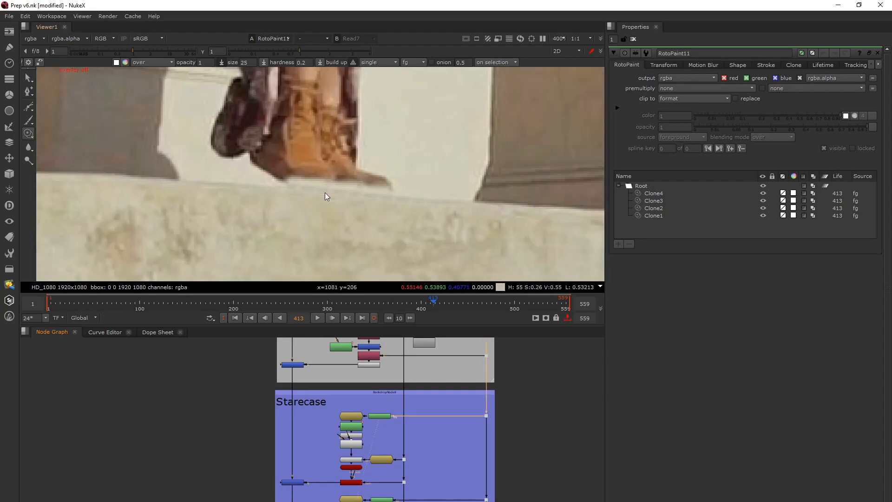
{"action": "key", "text": "2"}
{"action": "key", "text": "1"}
{"action": "key", "text": "2"}
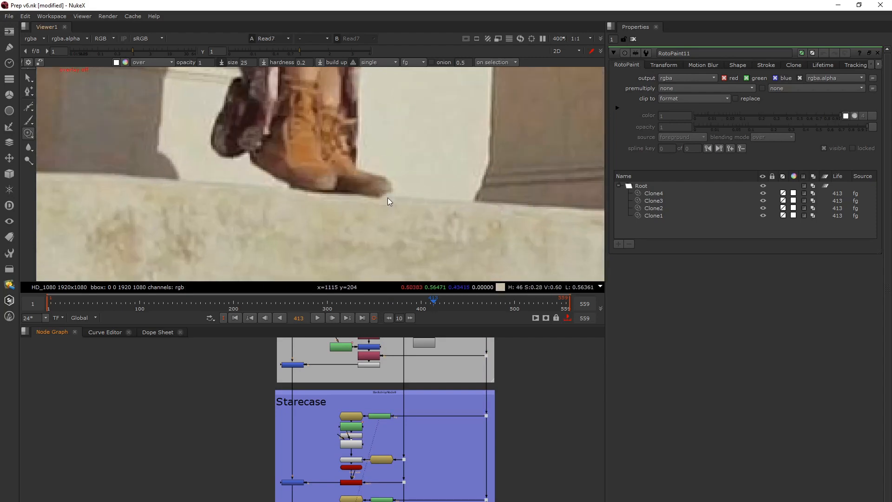
Compare RotoPaint11 with the original Read7 plate at frame 413 and show the Merge19 result on the stair edge
{"action": "key", "text": "1"}
{"action": "key", "text": "2"}
{"action": "key", "text": "1"}
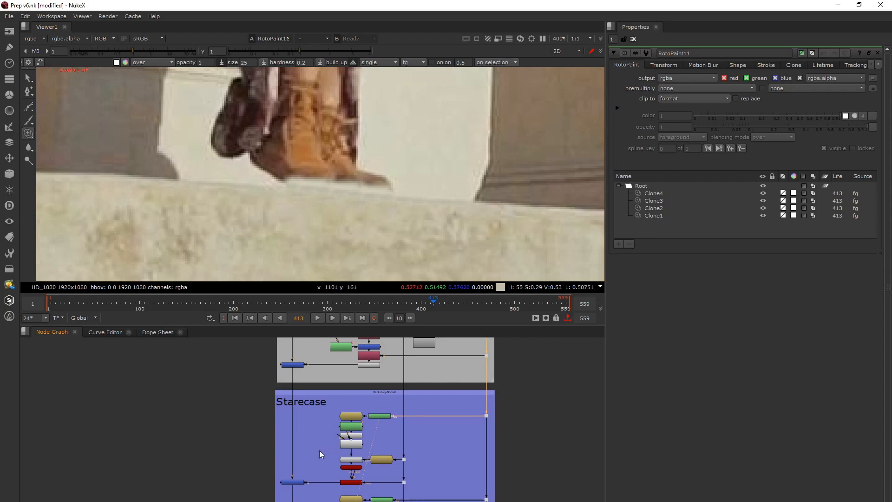
{"action": "middle_click_drag", "start_coordinate": [319, 450], "coordinate": [338, 409]}
{"action": "left_click", "coordinate": [303, 420]}
{"action": "key", "text": "1"}
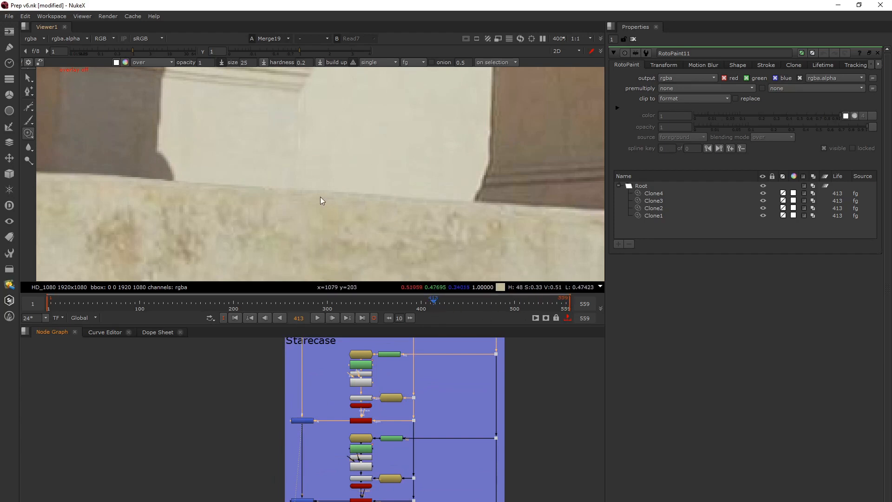
Open FrameHold31 in the Starecase setup, view its output around the woman's feet and go to frame 455
{"action": "scroll", "coordinate": [319, 197], "scroll_direction": "down", "scroll_amount": 6}
{"action": "middle_click_drag", "start_coordinate": [341, 448], "coordinate": [382, 410]}
{"action": "scroll", "coordinate": [374, 374], "scroll_direction": "up", "scroll_amount": 5}
{"action": "left_click", "coordinate": [381, 387]}
{"action": "double_click", "coordinate": [381, 388]}
{"action": "key", "text": "1"}
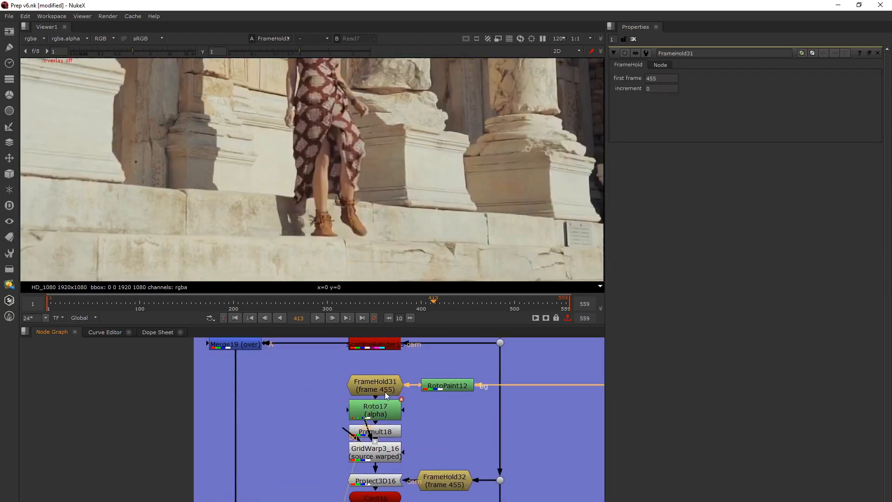
{"action": "scroll", "coordinate": [432, 227], "scroll_direction": "down", "scroll_amount": 3}
{"action": "middle_click_drag", "start_coordinate": [418, 238], "coordinate": [370, 196]}
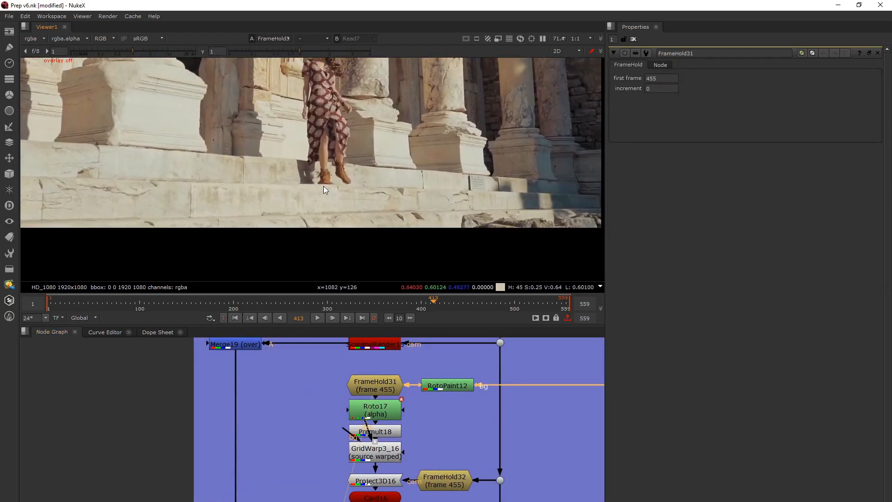
{"action": "scroll", "coordinate": [378, 391], "scroll_direction": "up", "scroll_amount": 2}
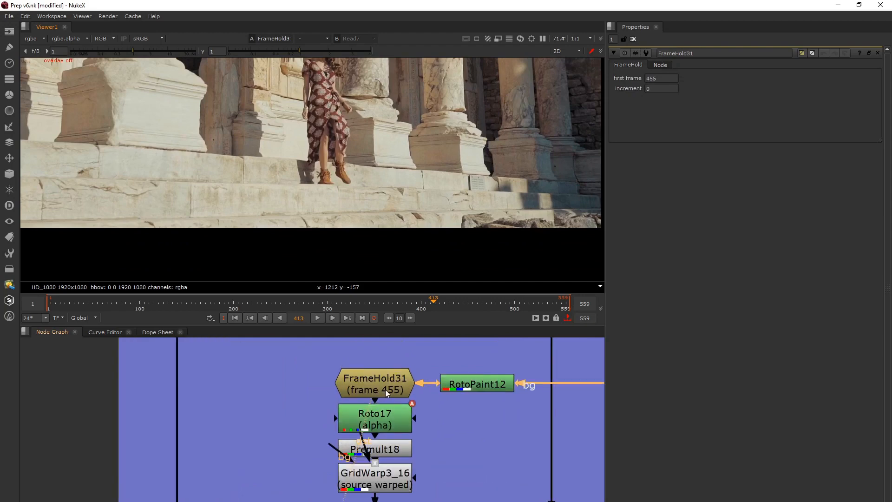
{"action": "scroll", "coordinate": [388, 389], "scroll_direction": "down", "scroll_amount": 3}
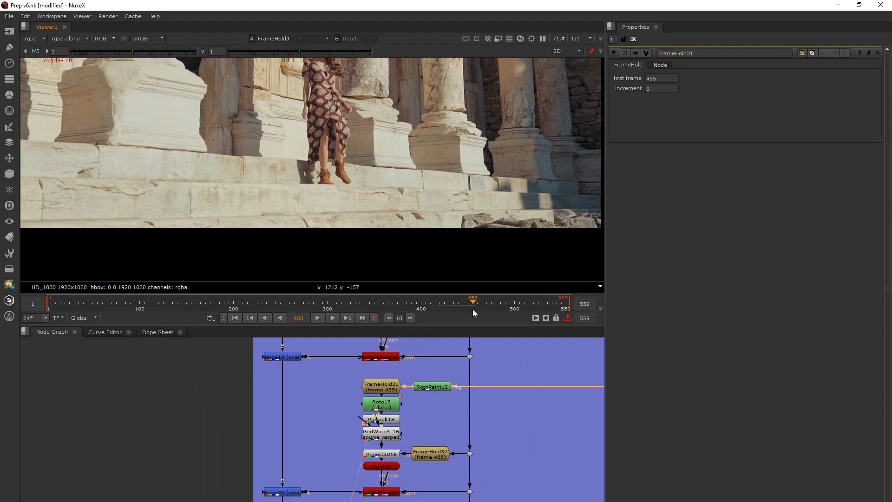
View the frame 455 stair projection's ScanlineRender on its own and its merged Merge20 result
{"action": "scroll", "coordinate": [335, 454], "scroll_direction": "down", "scroll_amount": 5}
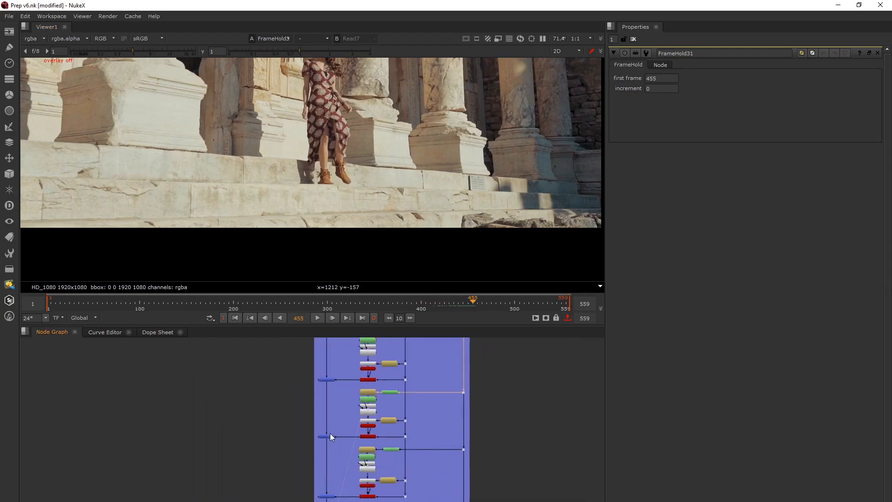
{"action": "left_click", "coordinate": [328, 437]}
{"action": "key", "text": "1"}
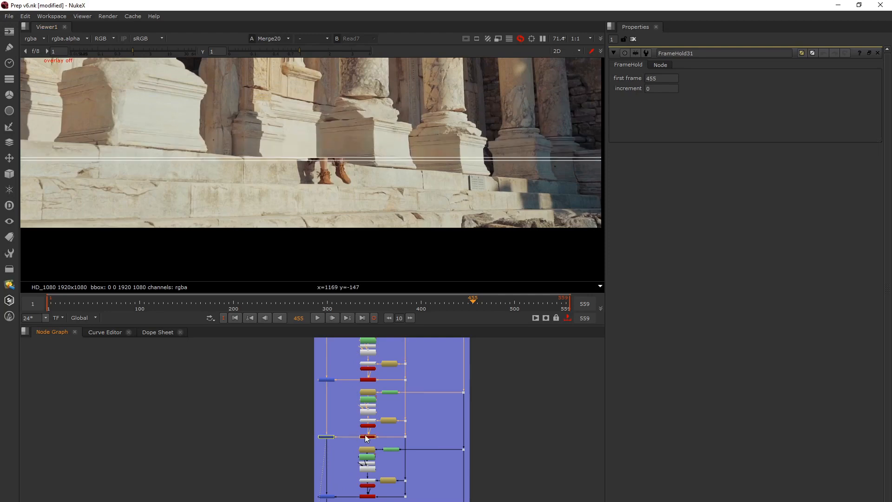
{"action": "left_click", "coordinate": [367, 436]}
{"action": "key", "text": "1"}
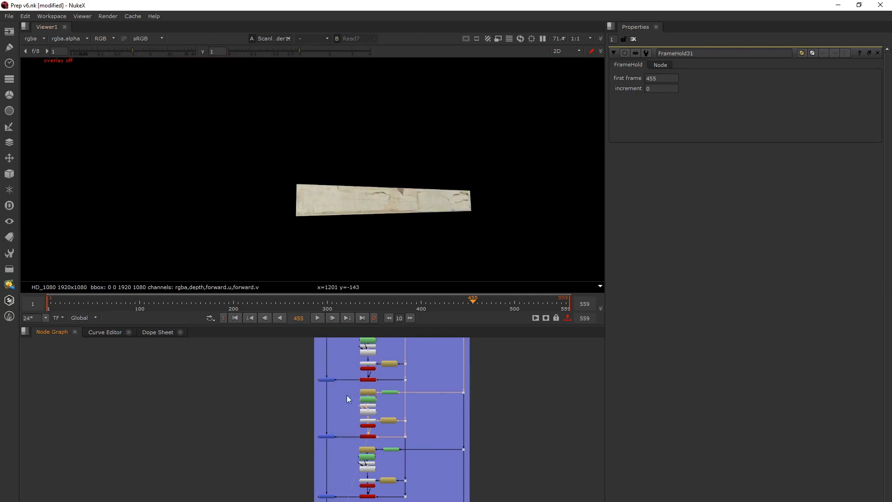
{"action": "left_click", "coordinate": [325, 437]}
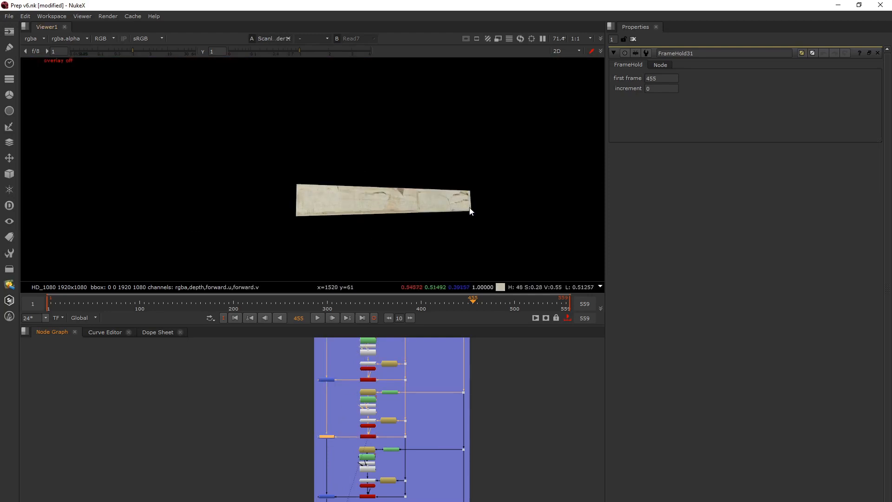
{"action": "key", "text": "1"}
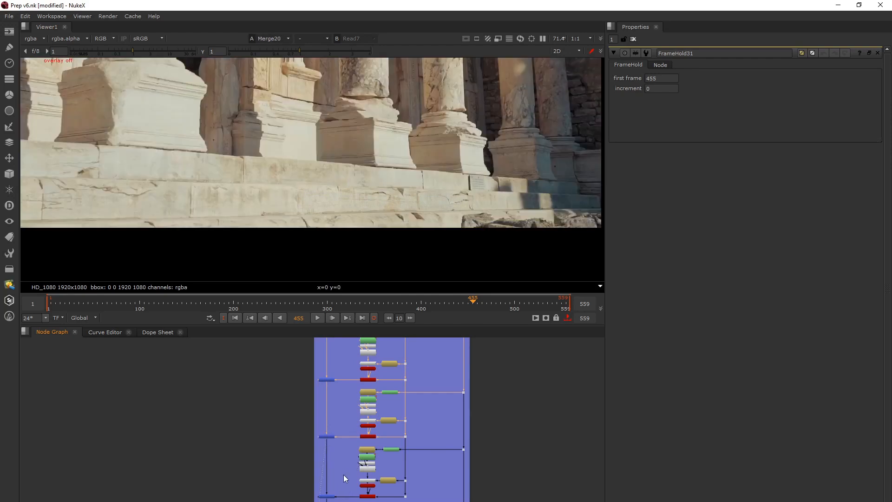
Show the Merge21 result of the last Starecase projection at frame 455
{"action": "middle_click_drag", "start_coordinate": [351, 482], "coordinate": [356, 402]}
{"action": "left_click", "coordinate": [333, 418]}
{"action": "key", "text": "1"}
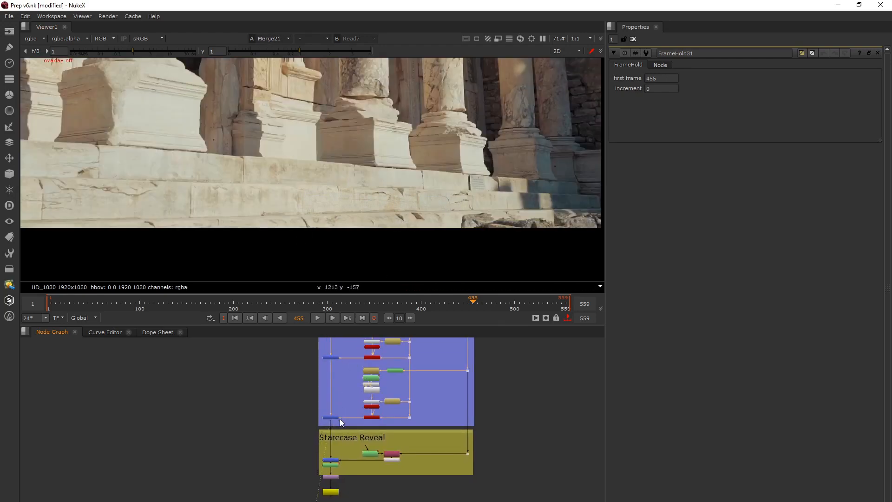
Open Roto19 in the Starecase Reveal setup and view its shapes on the stairs at frame 545
{"action": "scroll", "coordinate": [338, 472], "scroll_direction": "up", "scroll_amount": 2}
{"action": "middle_click_drag", "start_coordinate": [356, 456], "coordinate": [325, 442]}
{"action": "scroll", "coordinate": [353, 430], "scroll_direction": "up", "scroll_amount": 2}
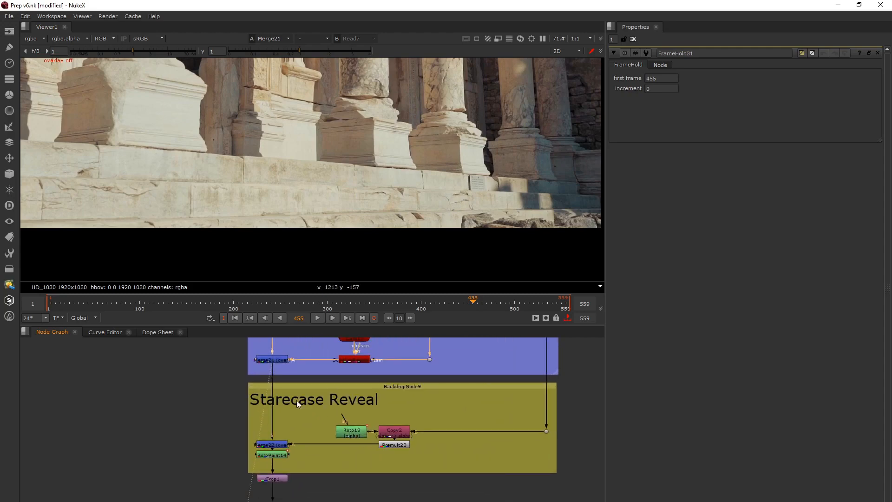
{"action": "double_click", "coordinate": [351, 431]}
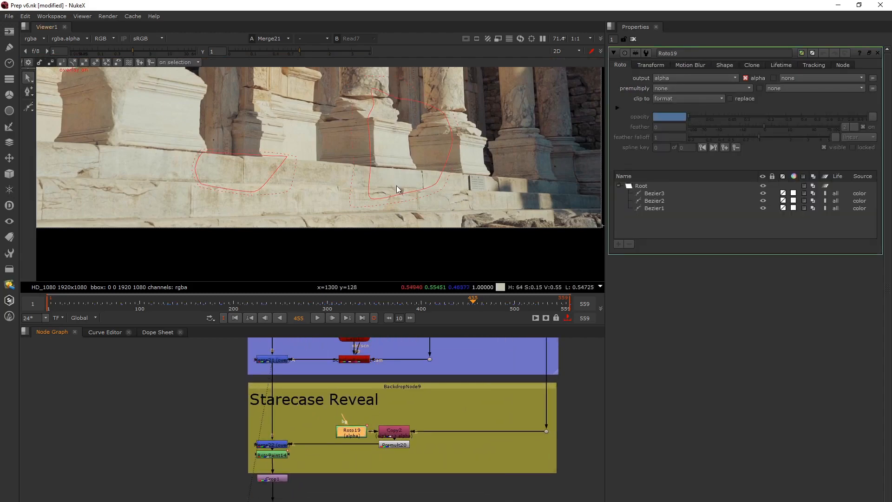
{"action": "left_click", "coordinate": [486, 300]}
{"action": "left_click_drag", "start_coordinate": [490, 301], "coordinate": [556, 317]}
{"action": "middle_click_drag", "start_coordinate": [262, 157], "coordinate": [310, 221]}
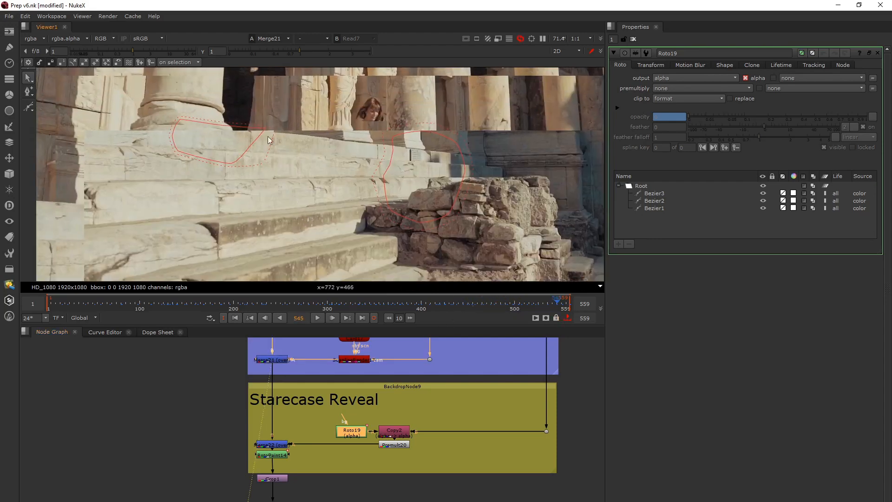
Show the original Read7 plate at frame 545 under the reveal shapes and select the Bezier2 shape beside the woman
{"action": "key", "text": "1"}
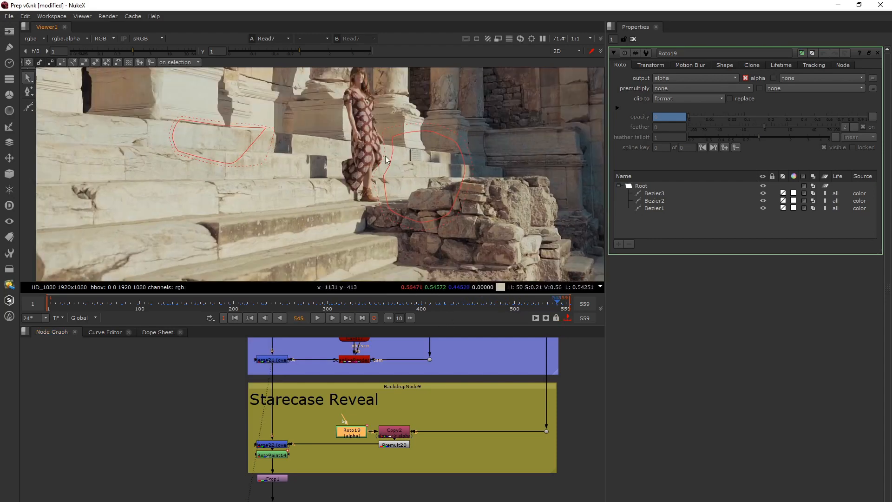
{"action": "scroll", "coordinate": [385, 155], "scroll_direction": "up", "scroll_amount": 5}
{"action": "scroll", "coordinate": [385, 168], "scroll_direction": "down", "scroll_amount": 3}
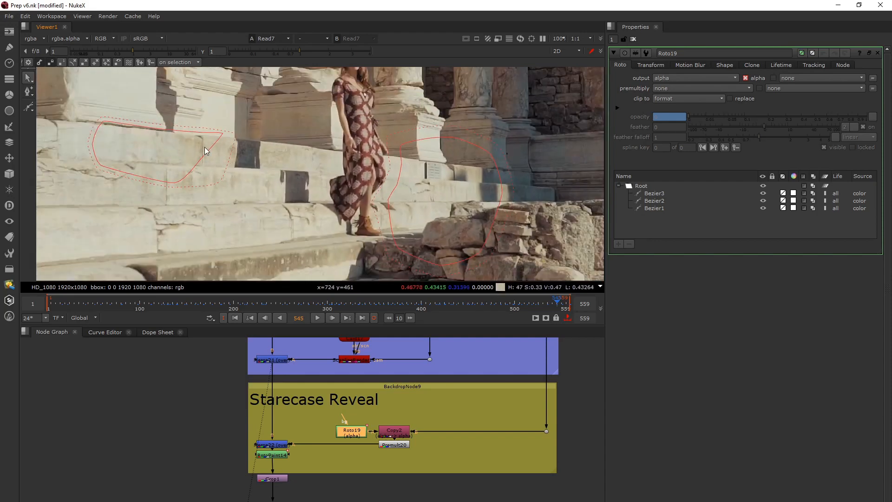
{"action": "left_click", "coordinate": [399, 157]}
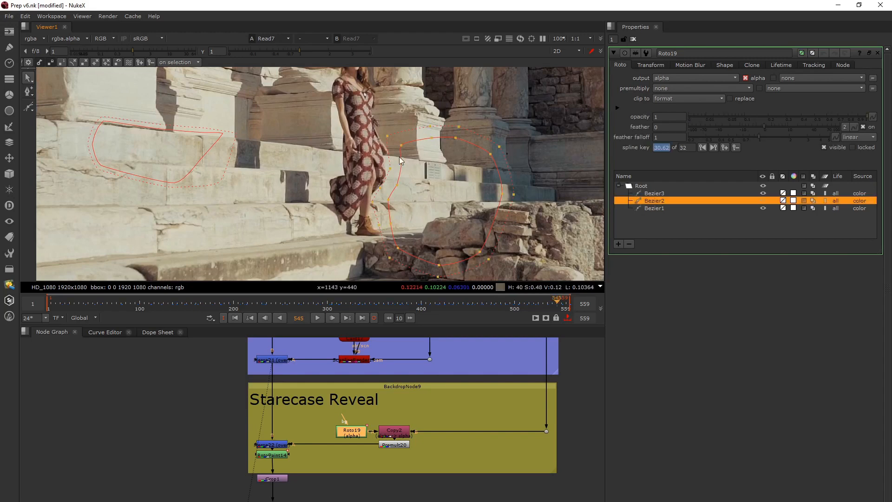
Show the Crop1 output and the final Write2 output at frame 545
{"action": "left_click", "coordinate": [272, 480]}
{"action": "key", "text": "1"}
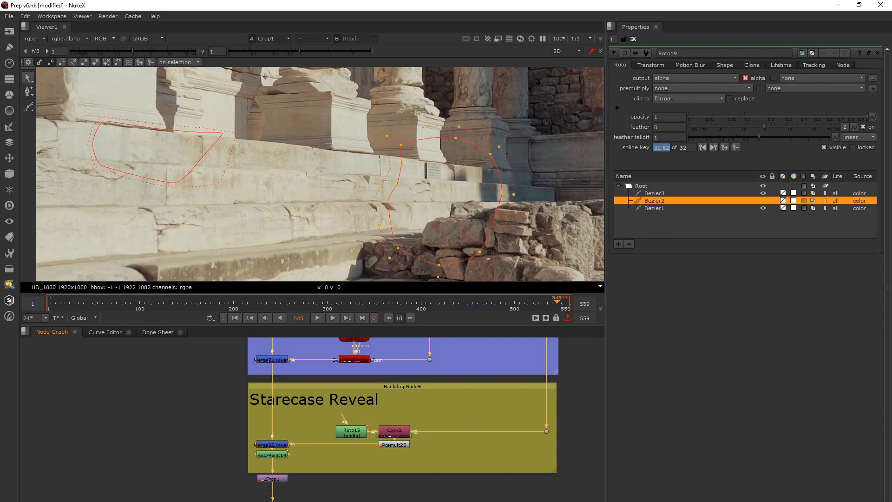
{"action": "key", "text": "1"}
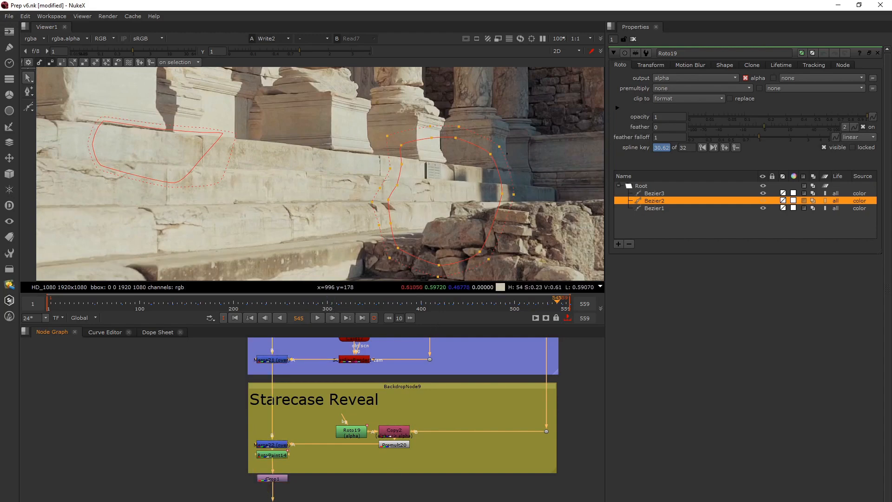
{"action": "scroll", "coordinate": [358, 467], "scroll_direction": "down", "scroll_amount": 5}
{"action": "scroll", "coordinate": [361, 448], "scroll_direction": "up", "scroll_amount": 2}
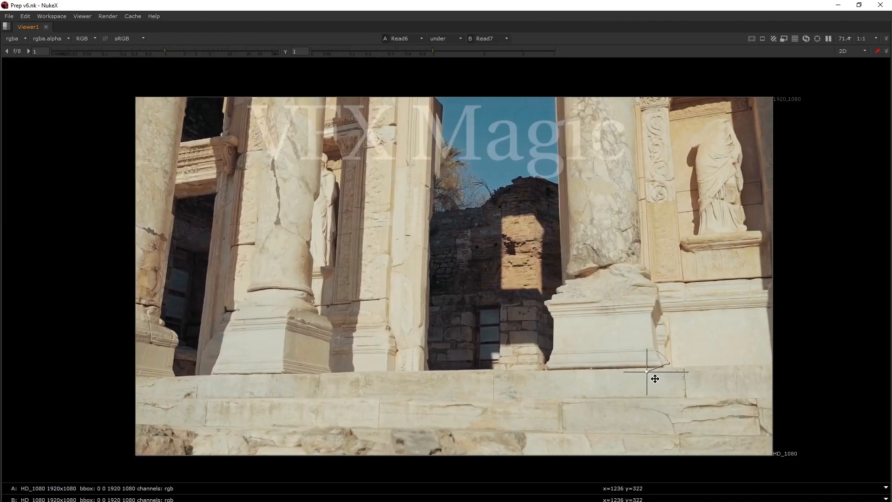
Move the viewer wipe across the stairs to compare the Read6 clean plate with the original Read7 plate
{"action": "left_click_drag", "start_coordinate": [655, 379], "coordinate": [551, 402]}
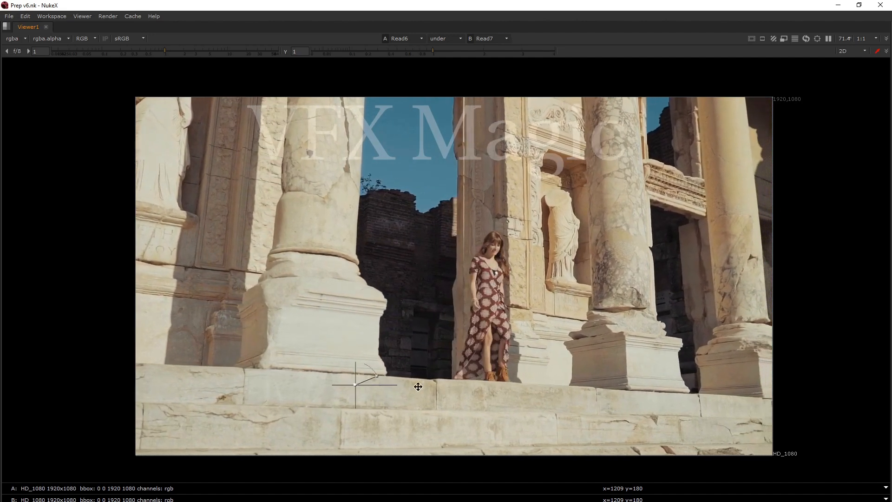
{"action": "left_click_drag", "start_coordinate": [418, 394], "coordinate": [546, 419]}
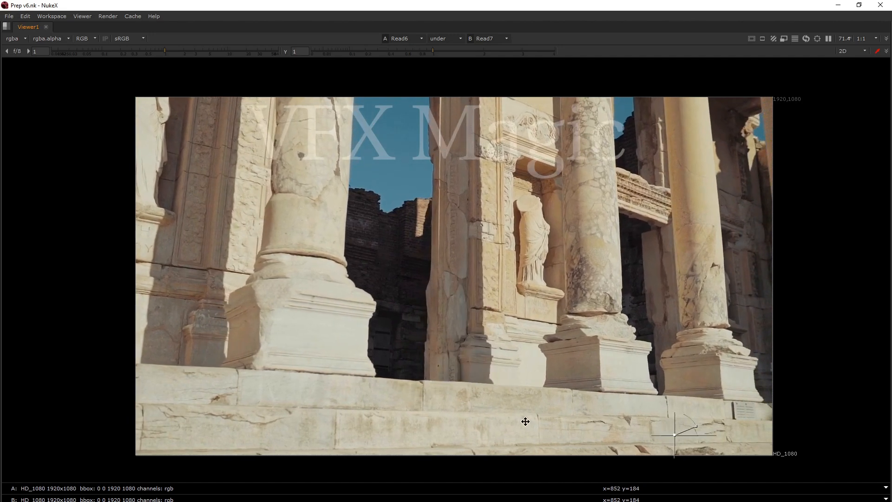